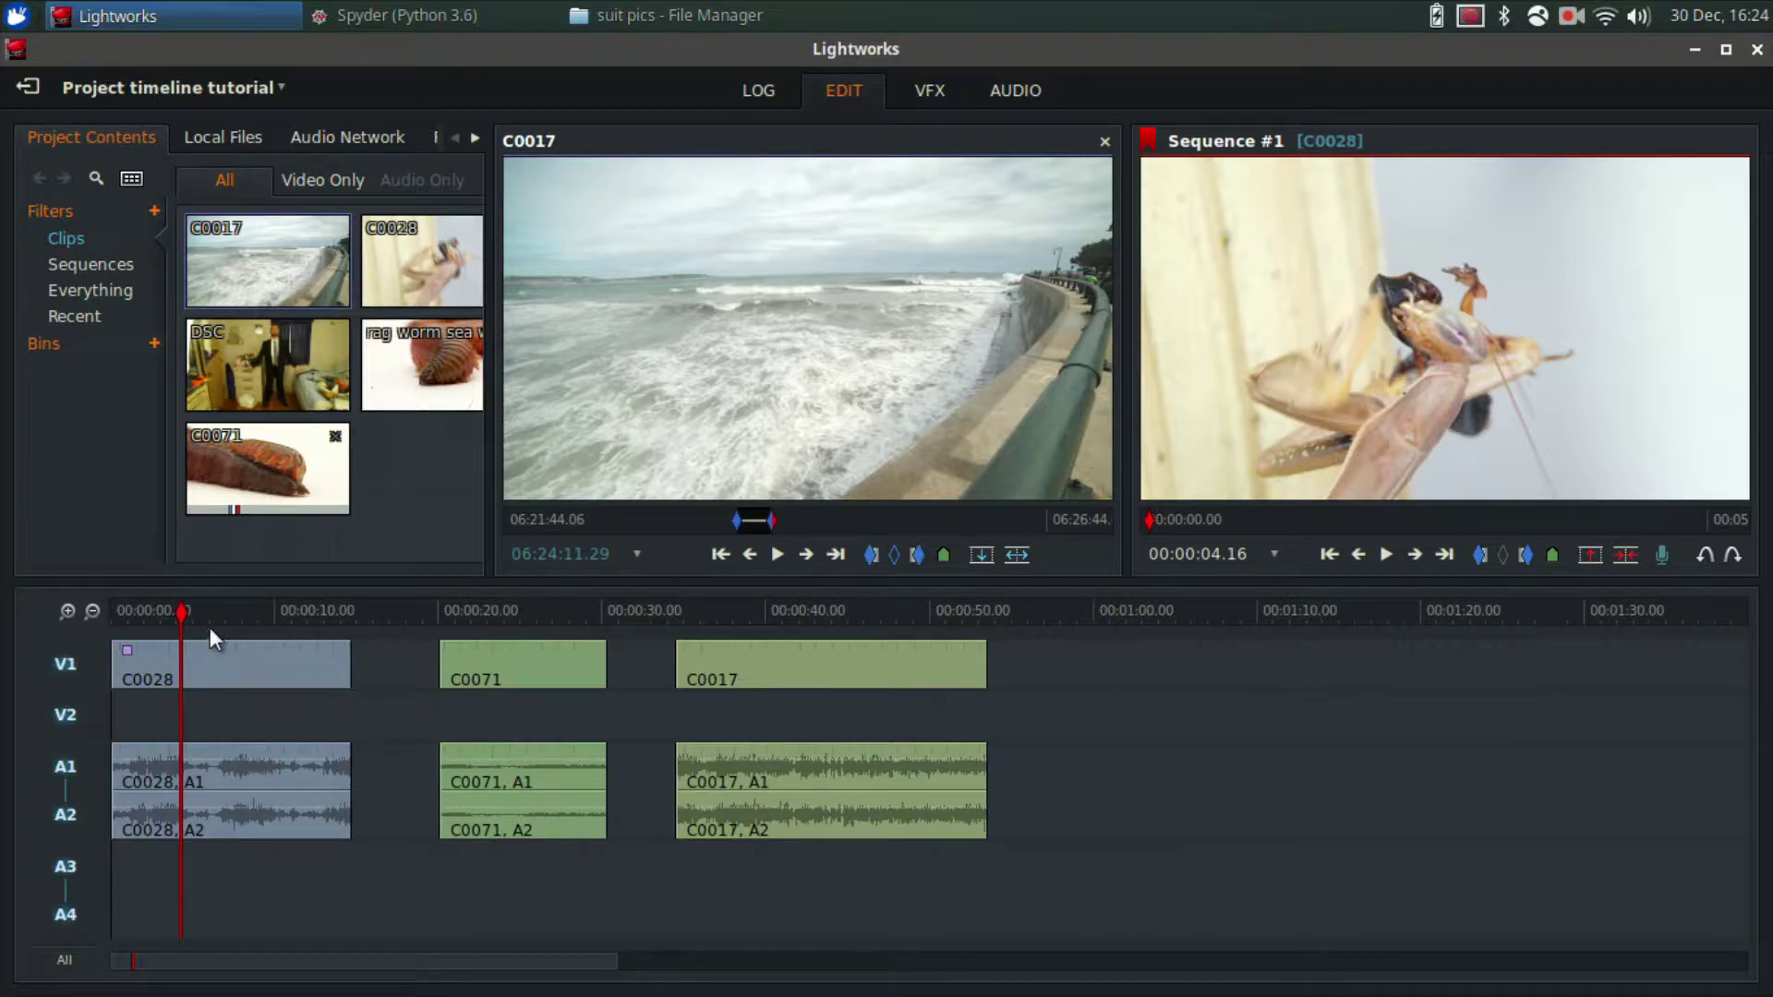
Scrub through clips C0028, C0071 and C0017, then show the VFX page for mantis clip C0028.
left_click_drag(209, 618, 237, 620)
left_click_drag(552, 612, 530, 610)
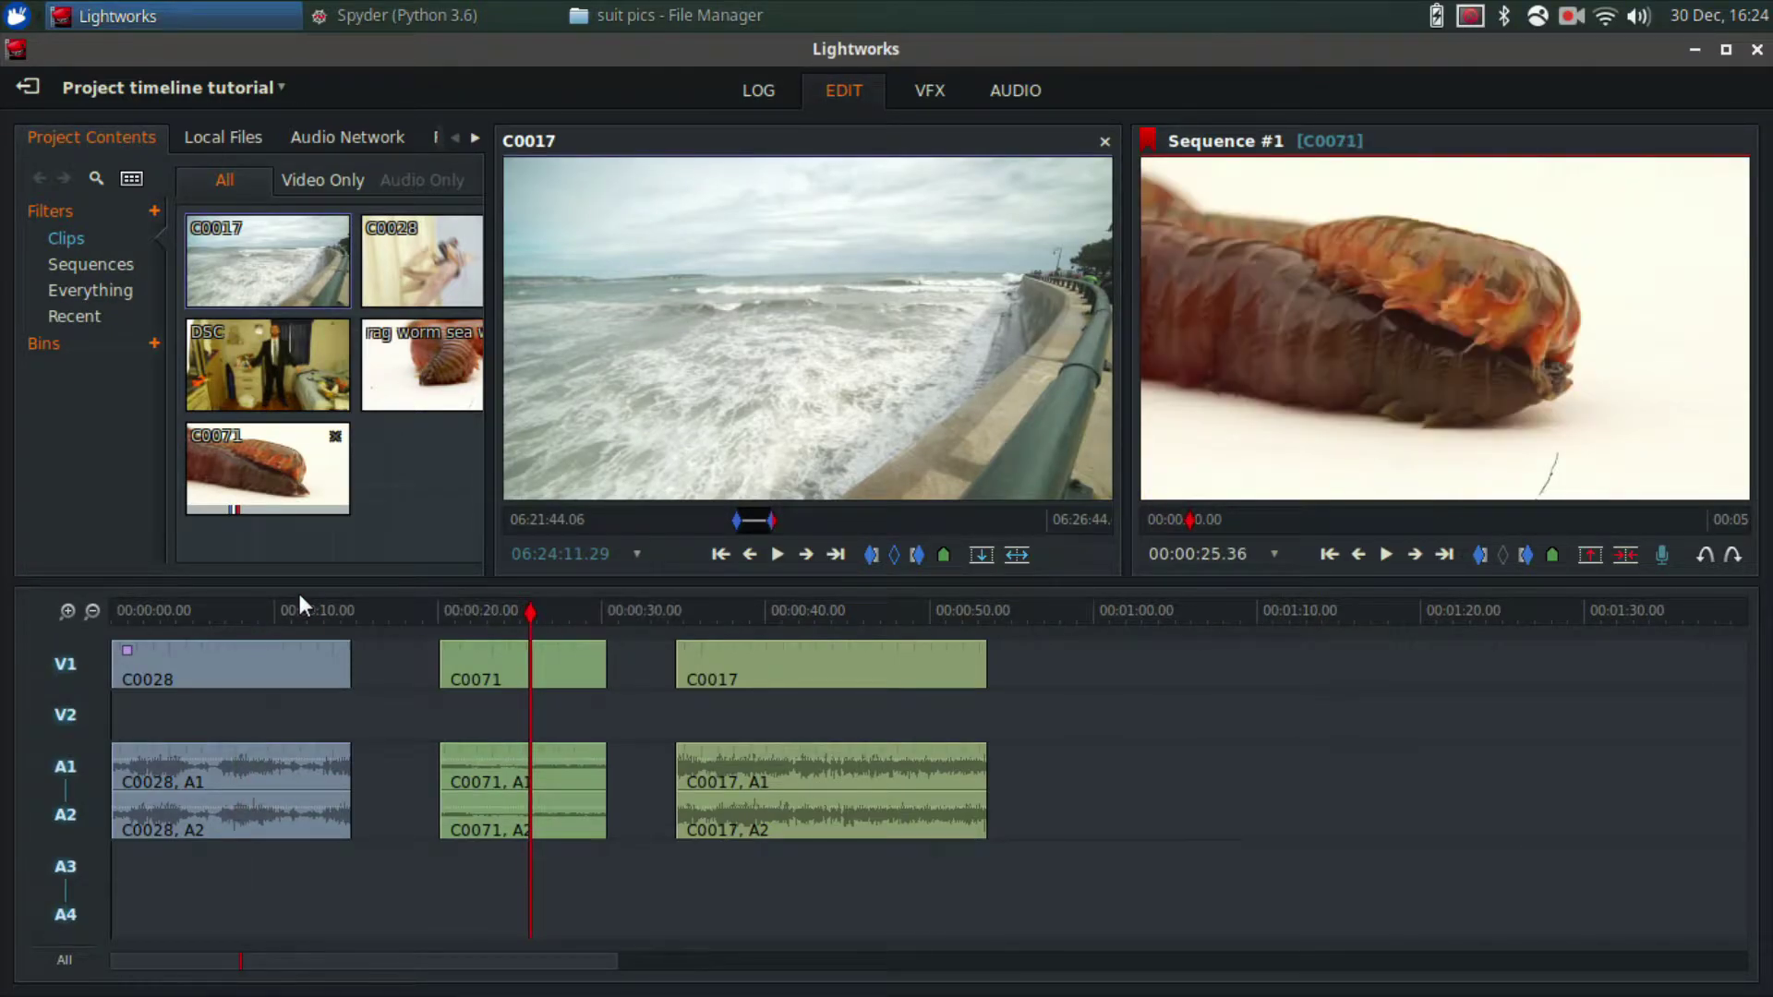
left_click_drag(243, 612, 282, 609)
left_click_drag(518, 606, 563, 613)
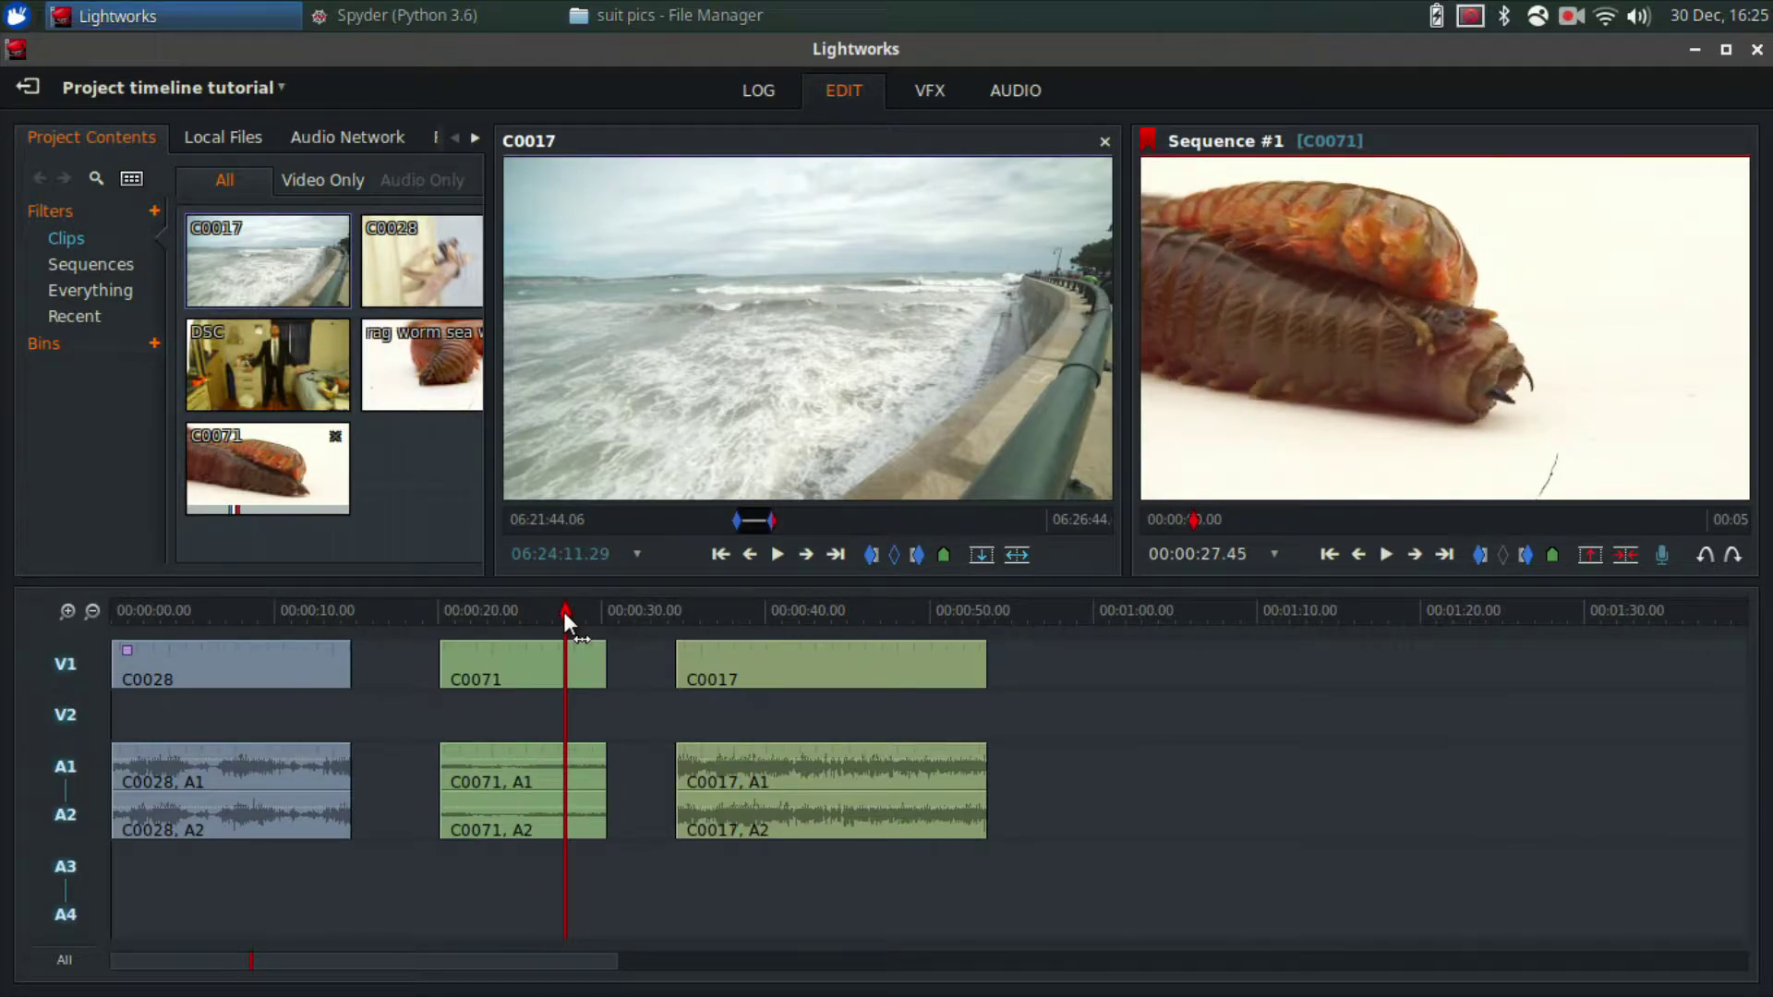
left_click(755, 612)
left_click_drag(755, 611, 839, 608)
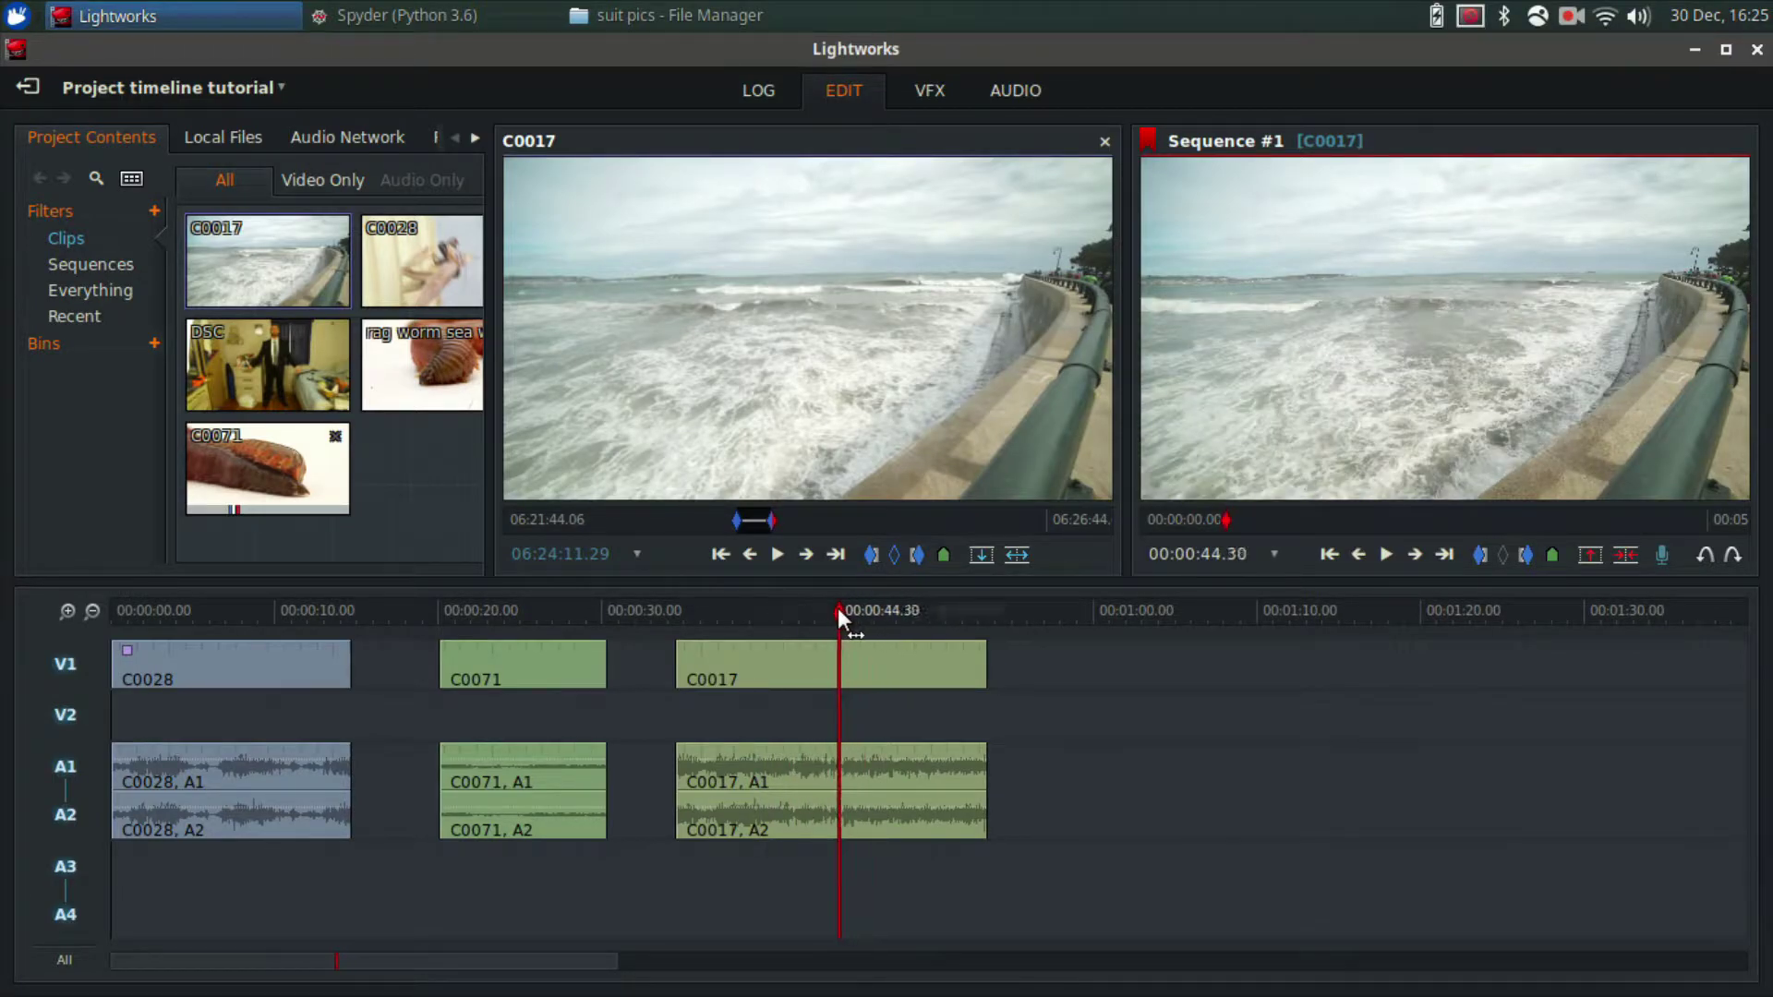
left_click(178, 611)
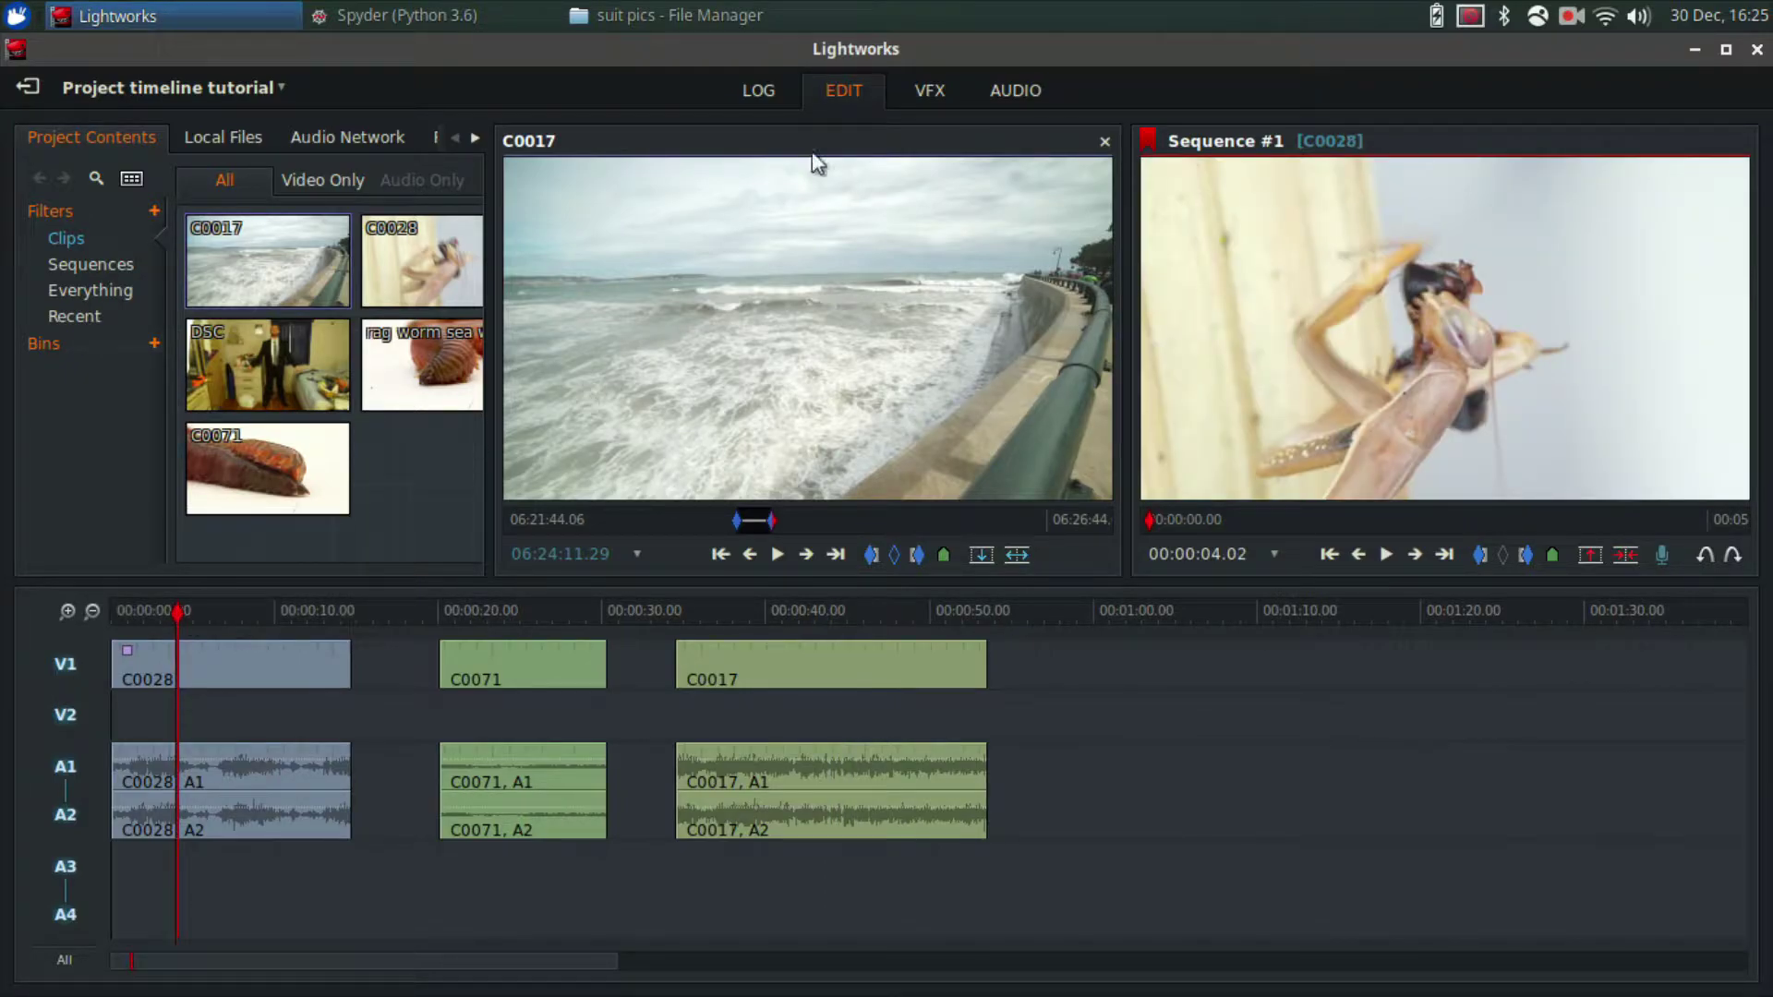
left_click(933, 96)
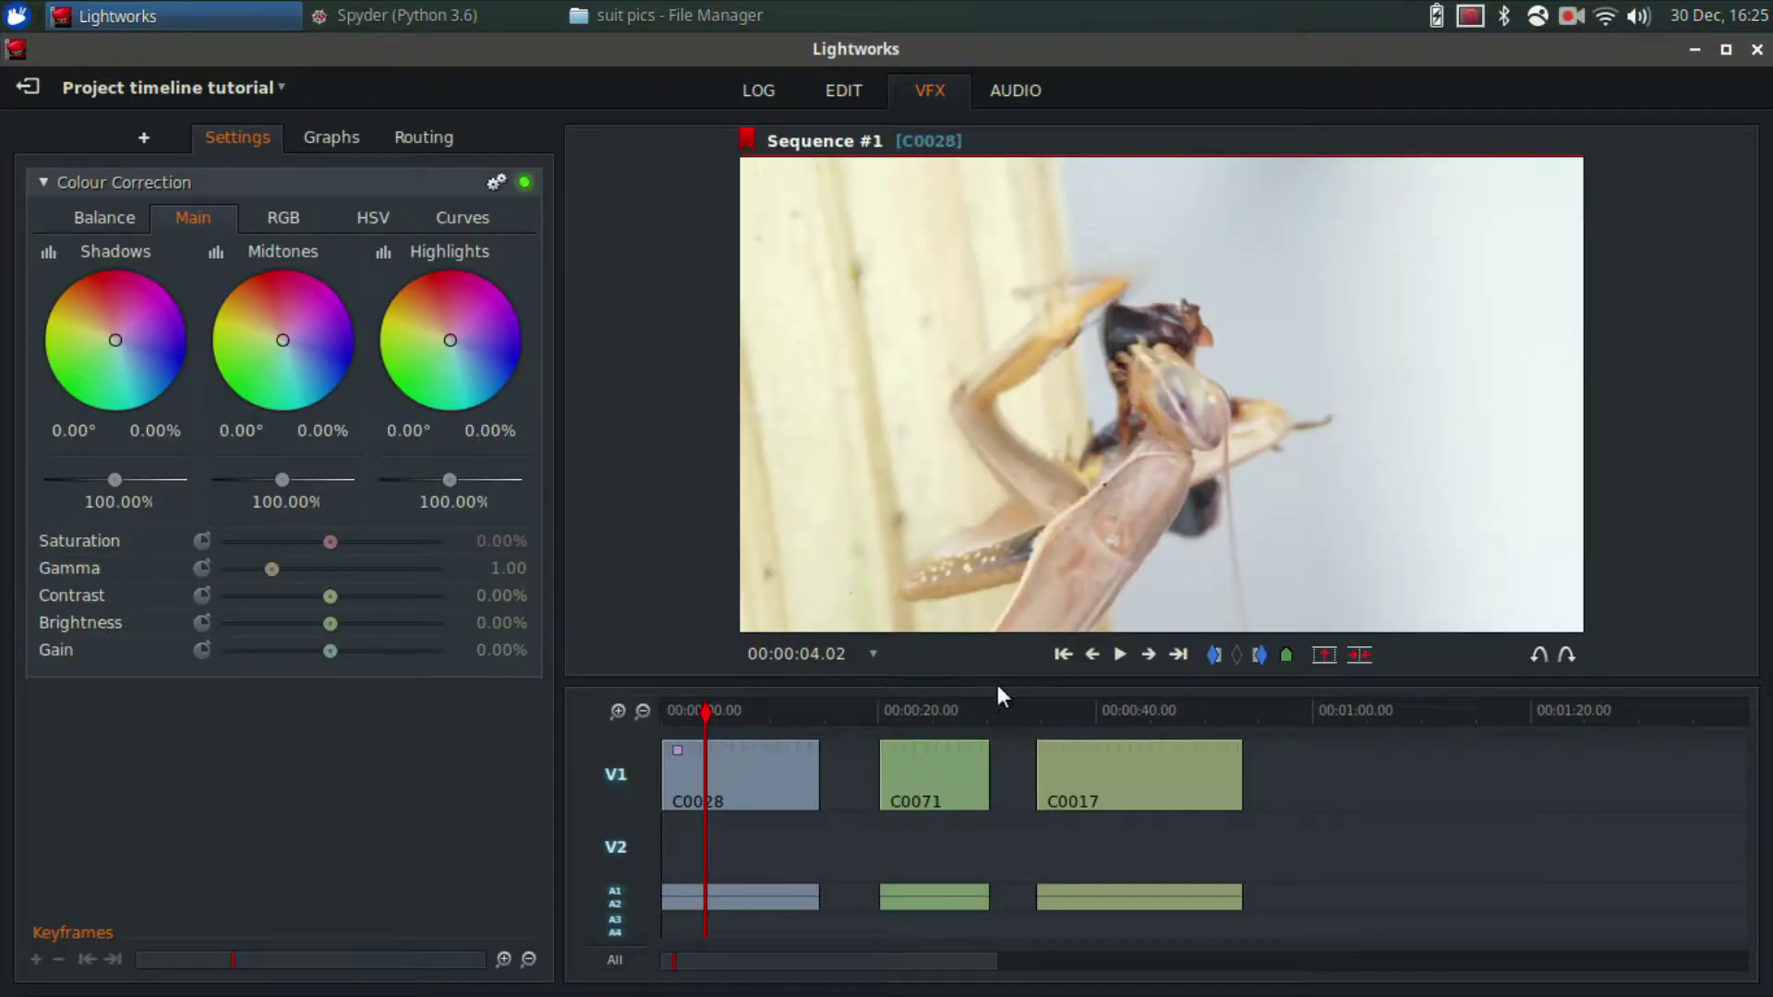
Enlarge the timeline track area and bring up the context menu on clip C0028.
left_click_drag(1001, 684, 985, 765)
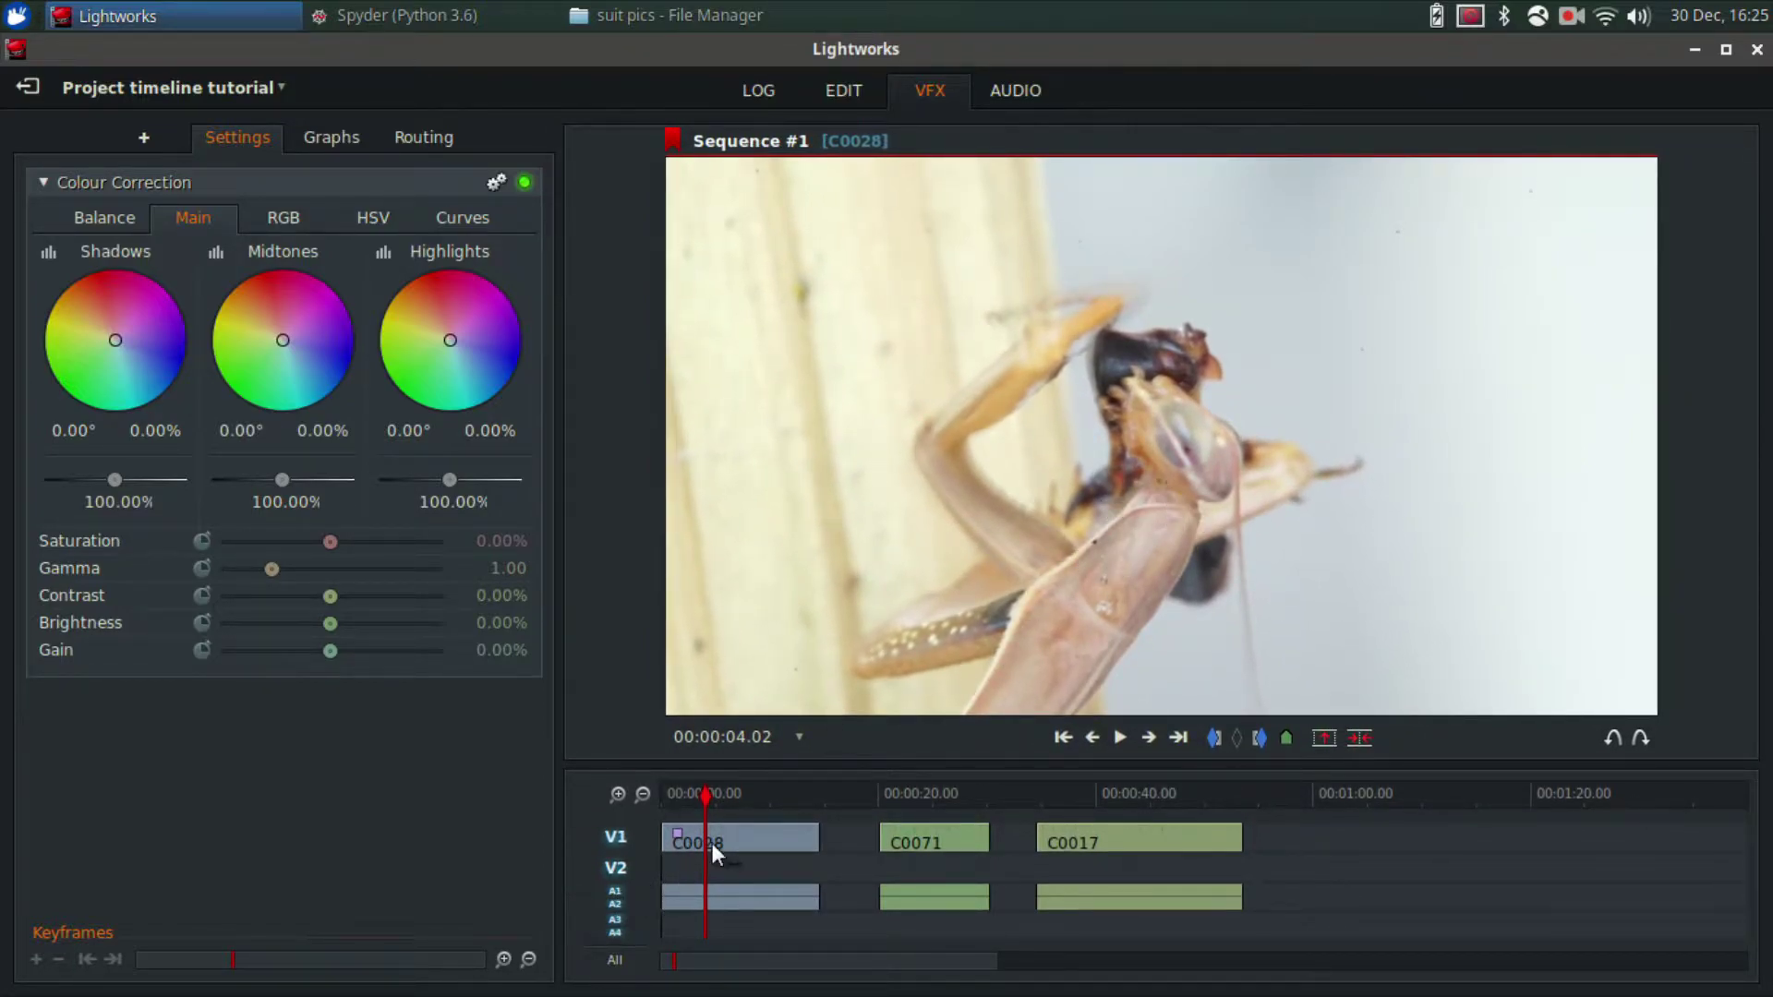
left_click_drag(707, 792, 712, 793)
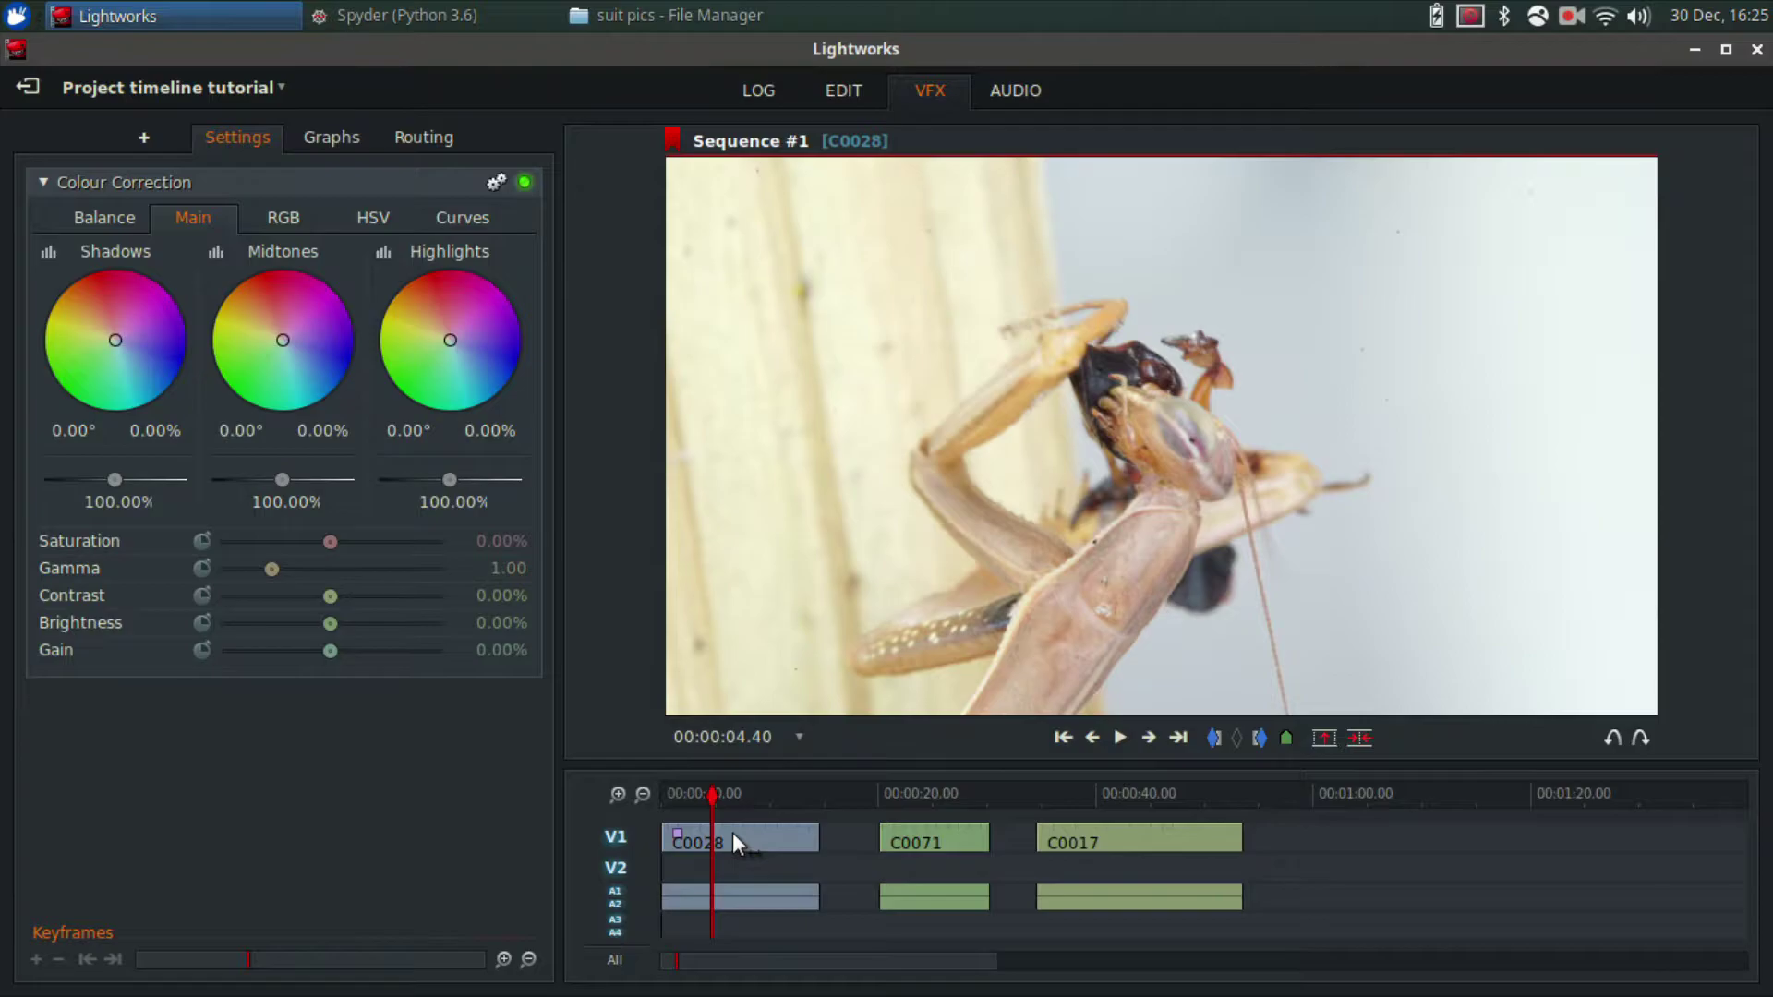
right_click(733, 832)
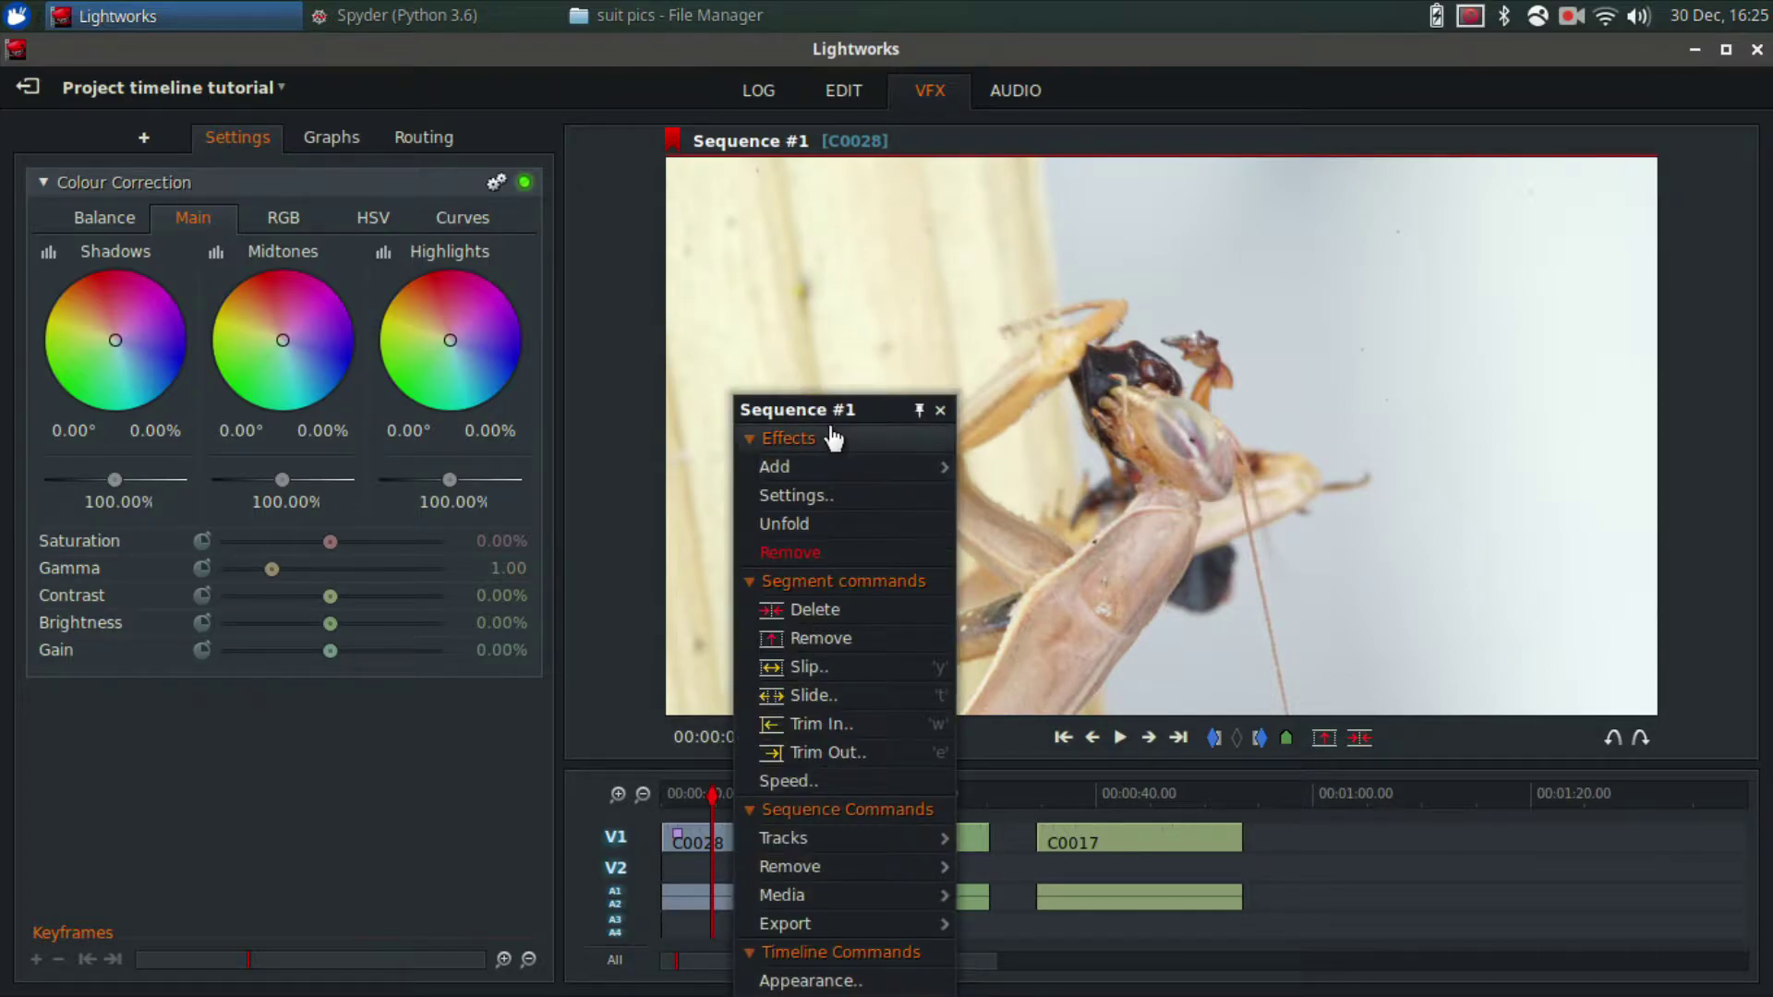
Add a 2D DVE effect to clip C0028 from the Effects > Add Favourites list.
left_click(831, 472)
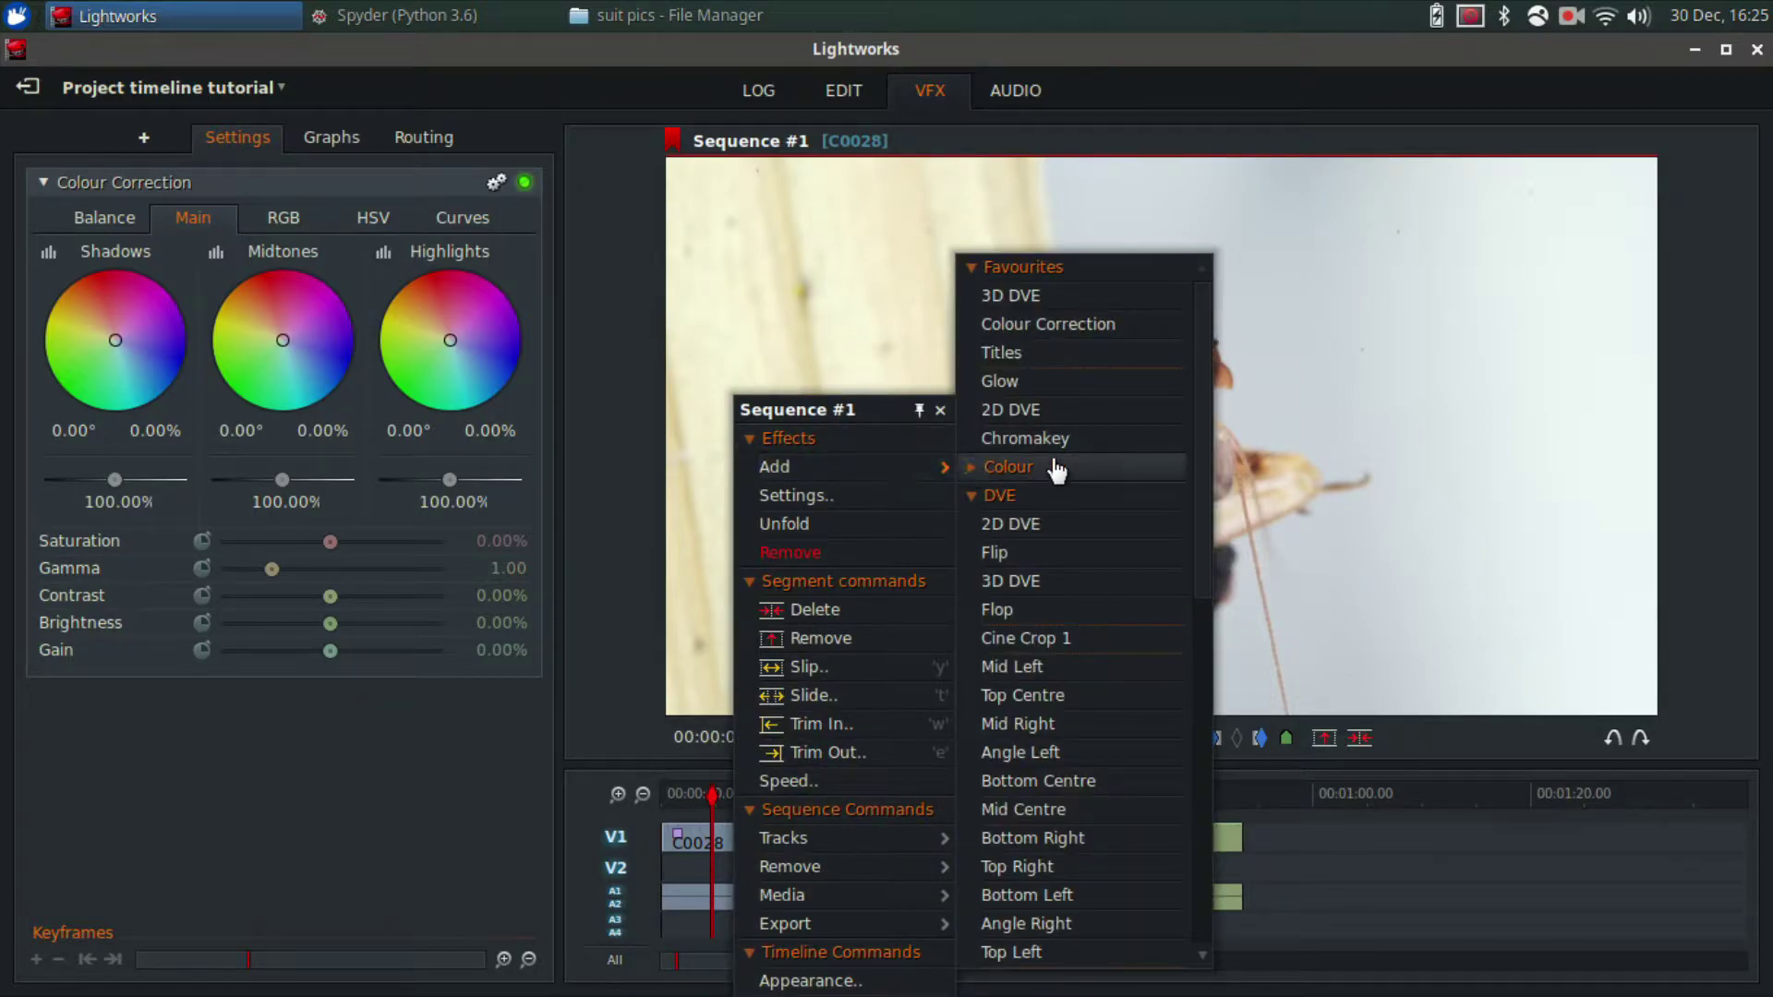
left_click(1056, 527)
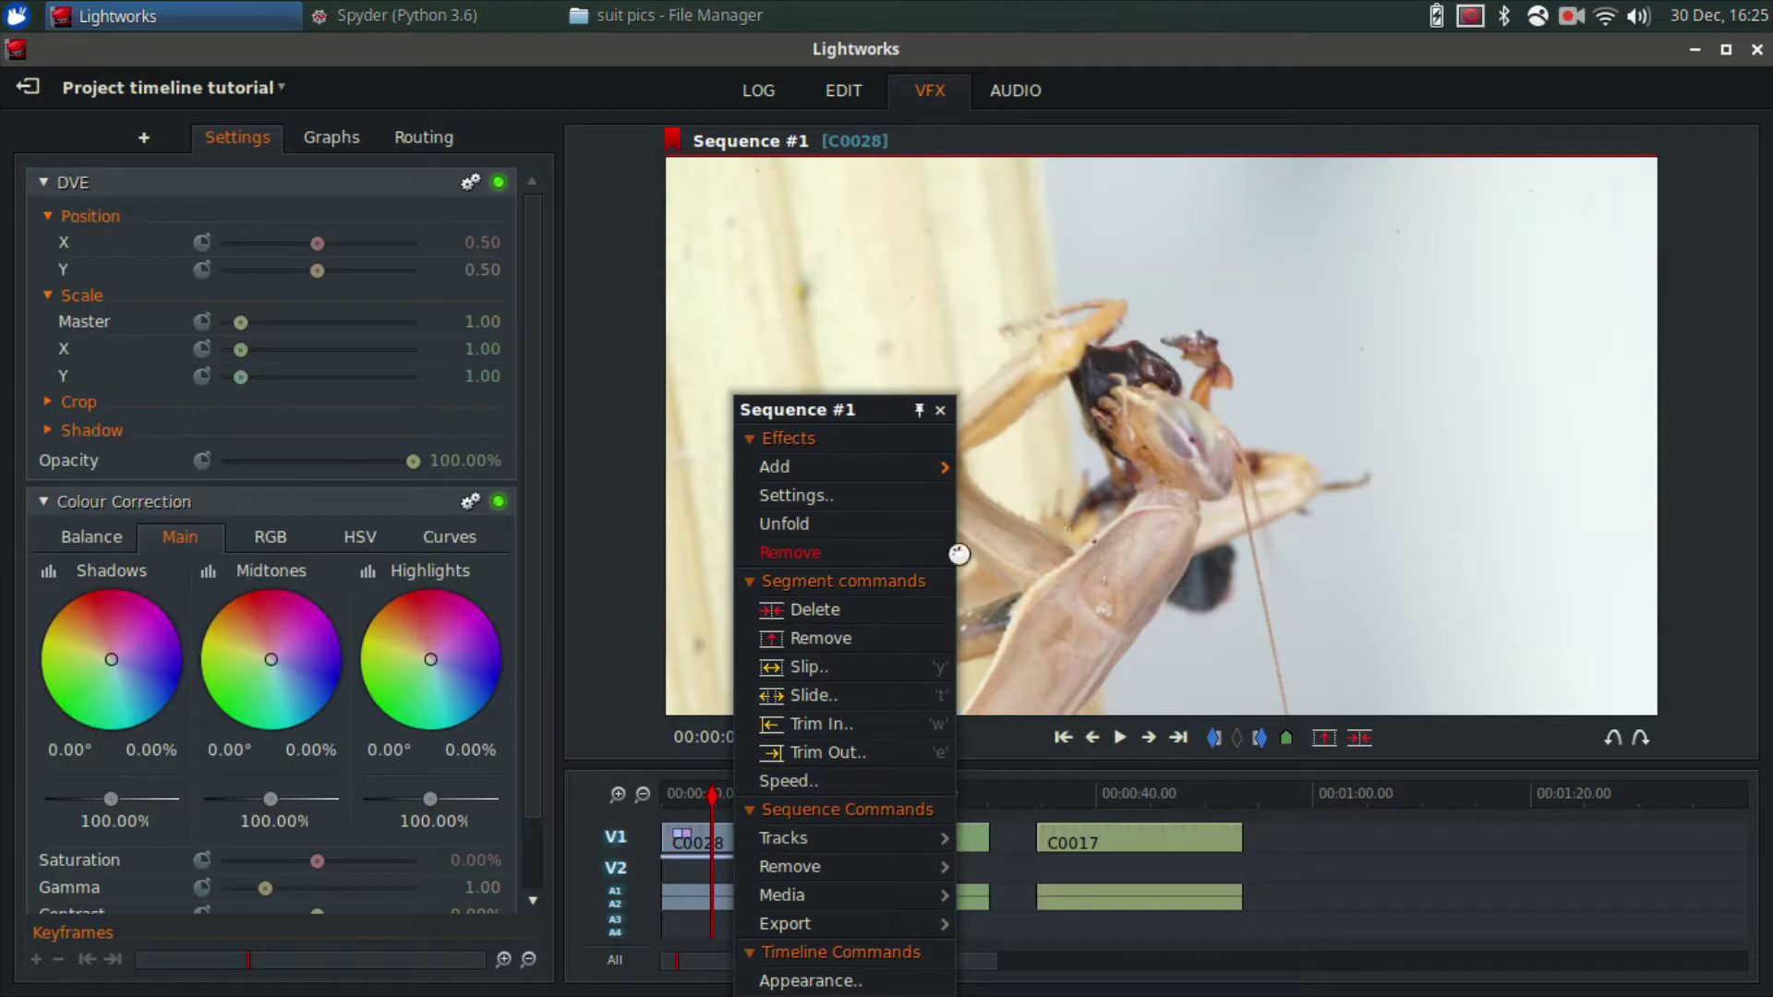
left_click_drag(713, 794, 695, 795)
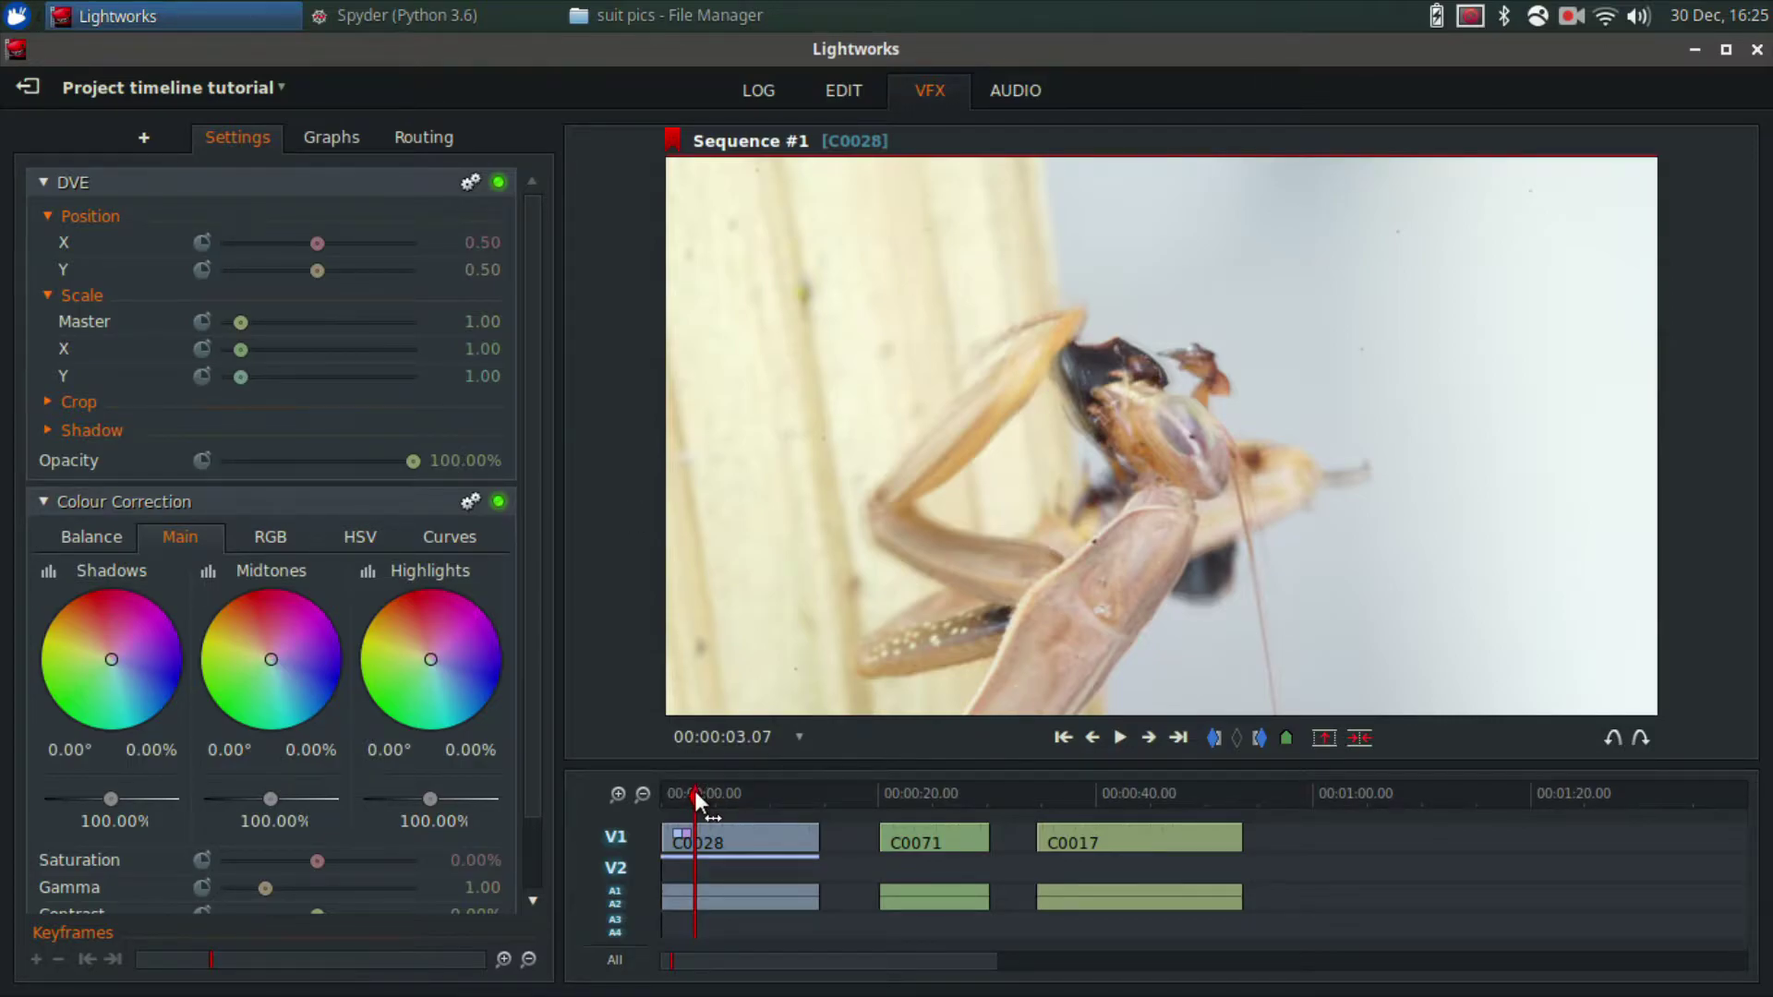
Scale the mantis DVE to 2.52, position it at 0.57/1.22, and enable Position X keyframing.
left_click_drag(694, 791, 665, 788)
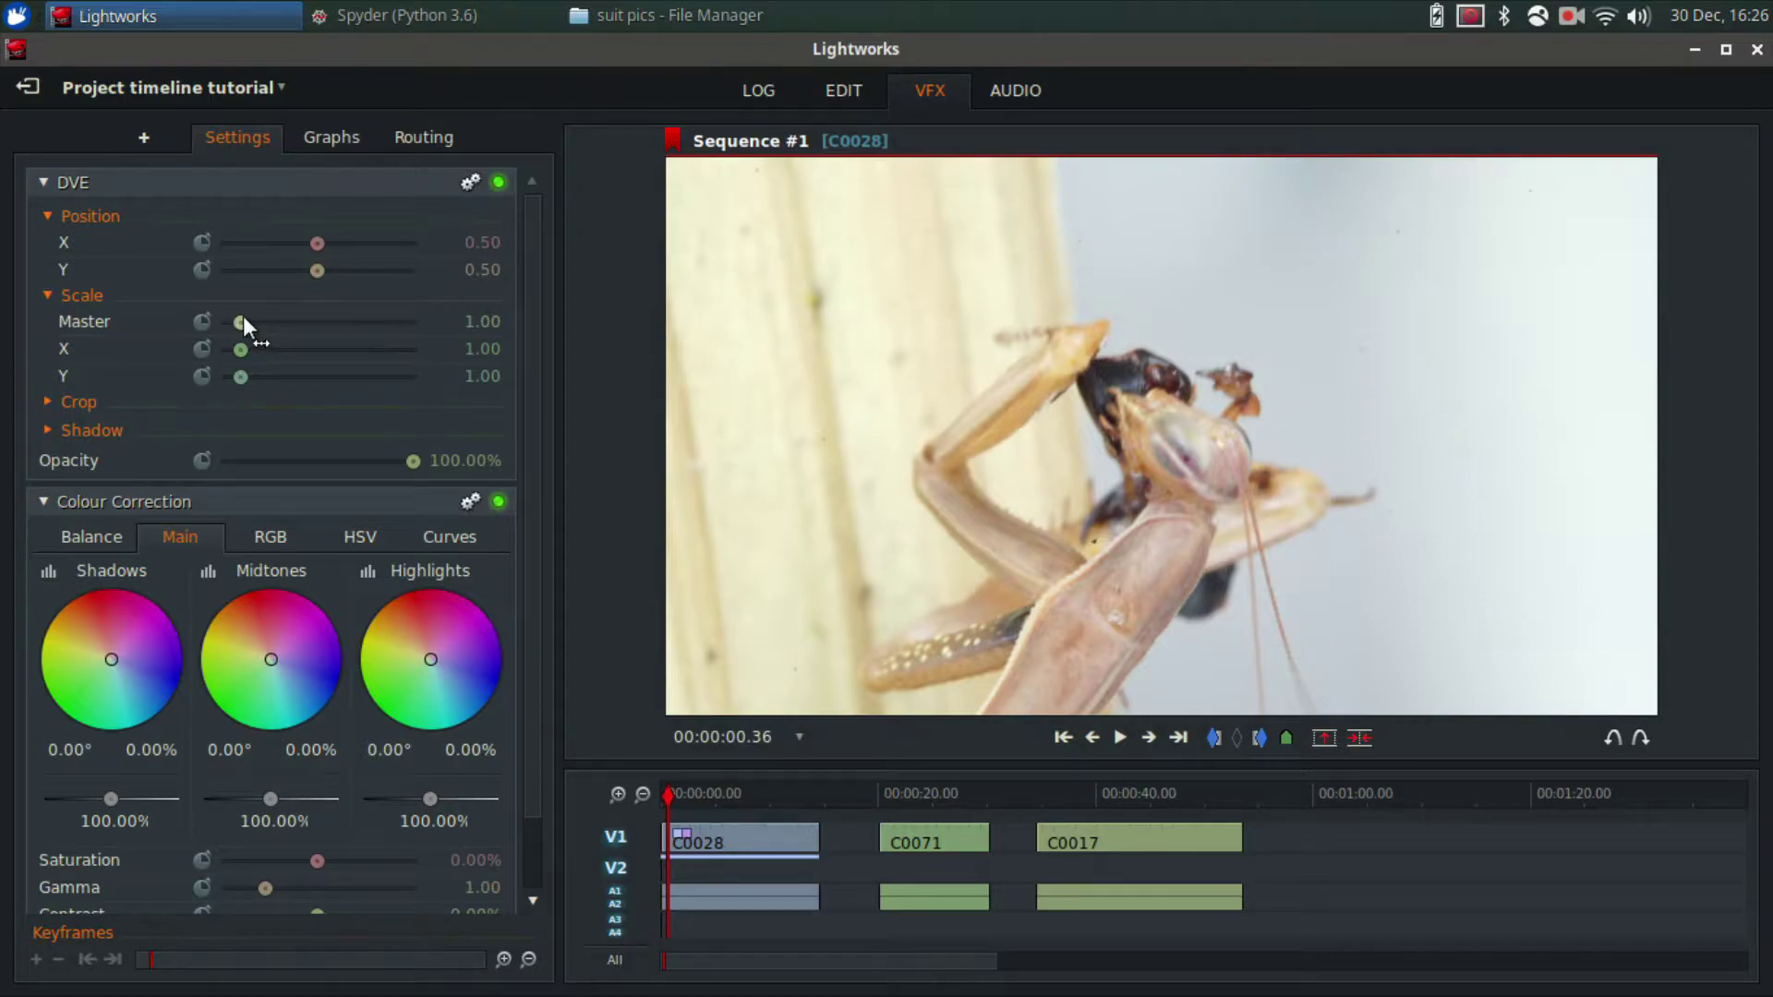
left_click_drag(243, 317, 264, 320)
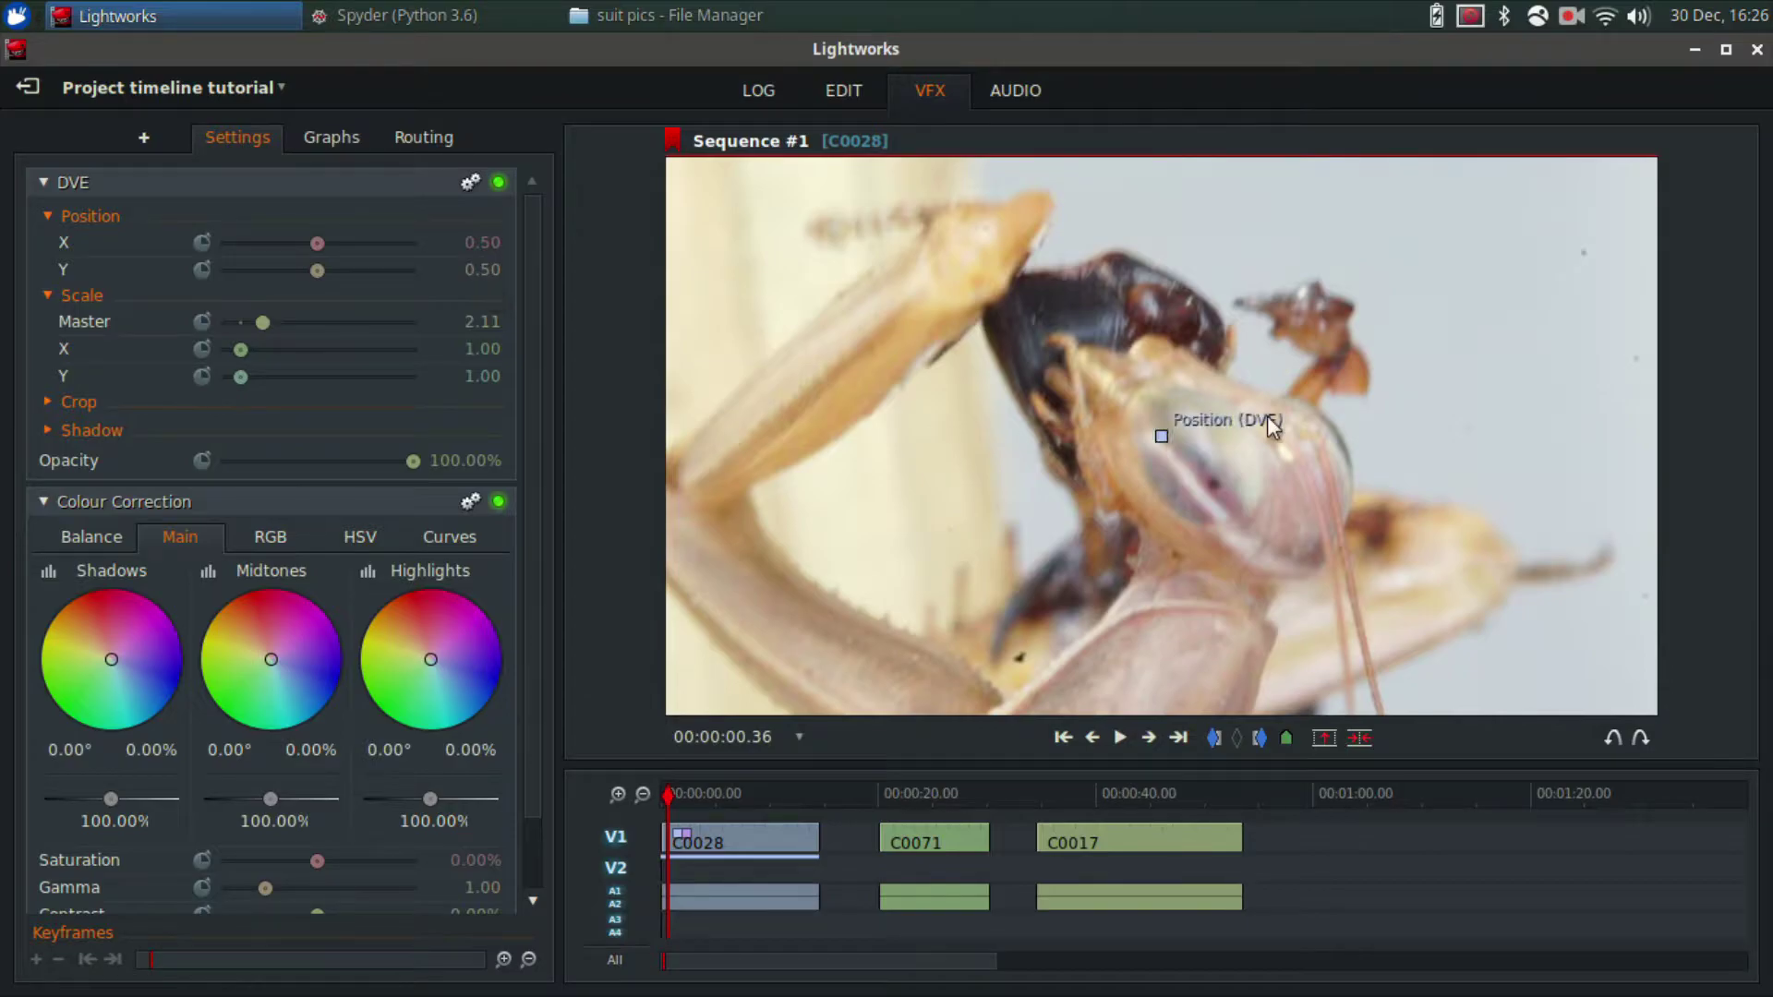
left_click_drag(1161, 435, 1232, 126)
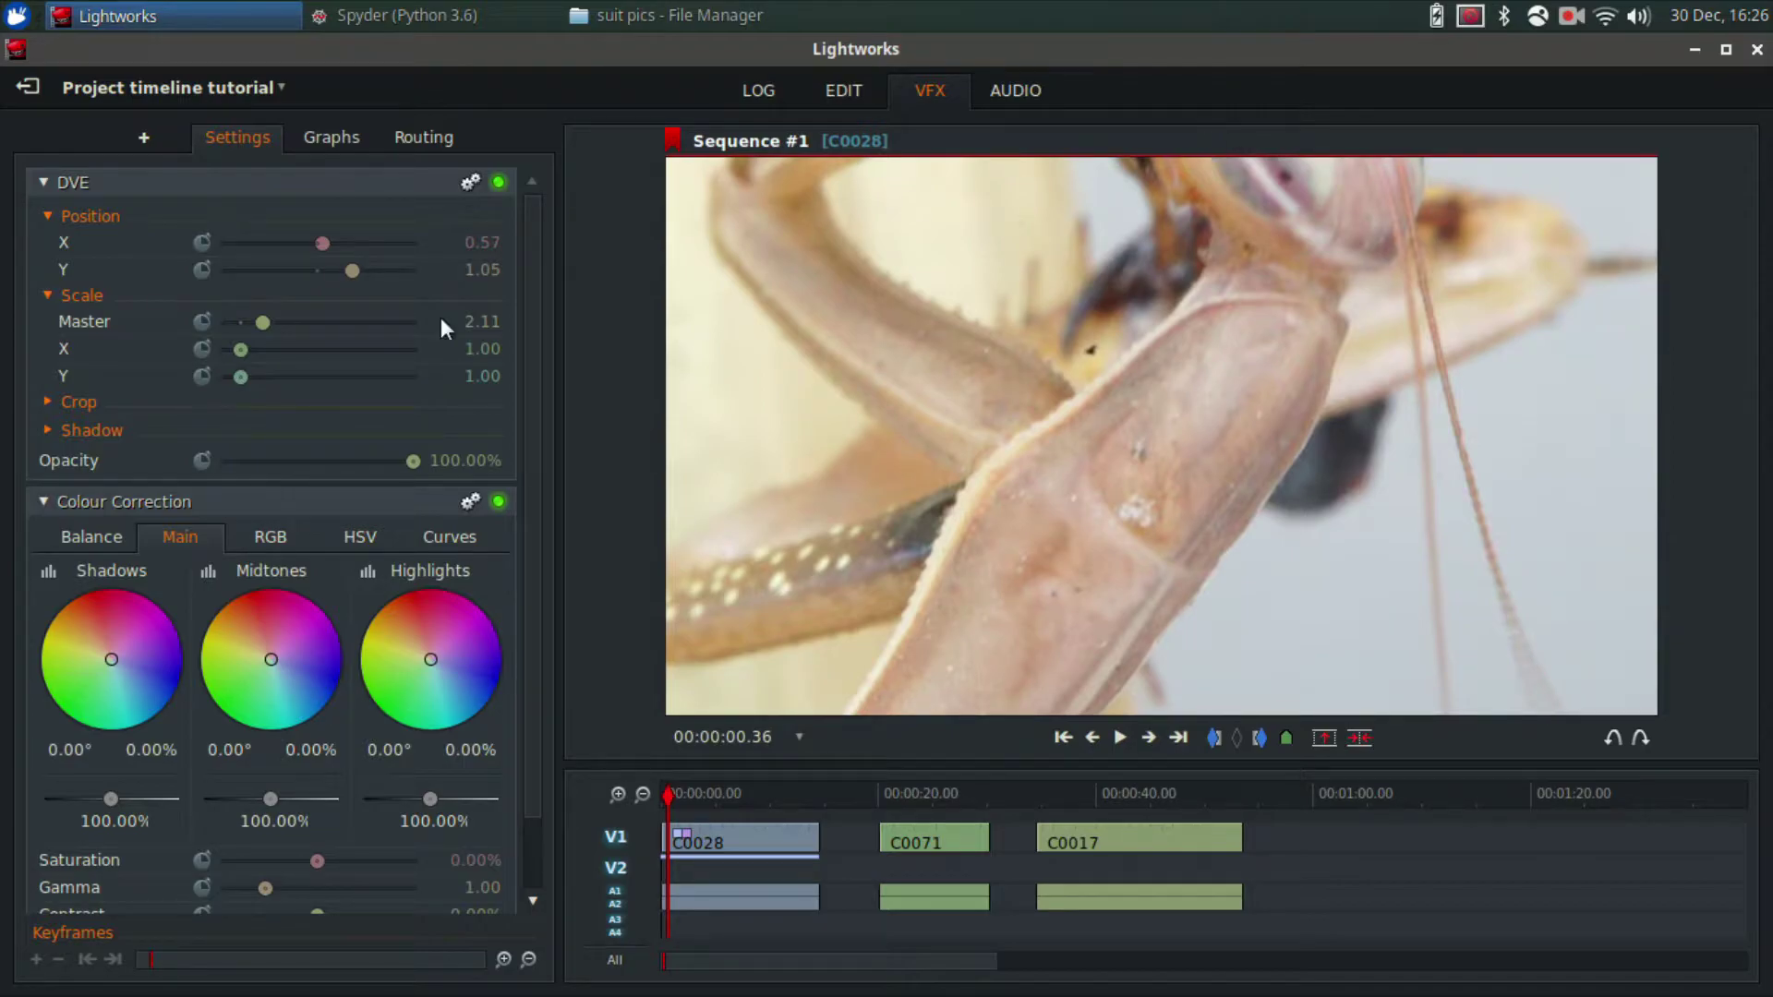
left_click_drag(261, 326, 269, 326)
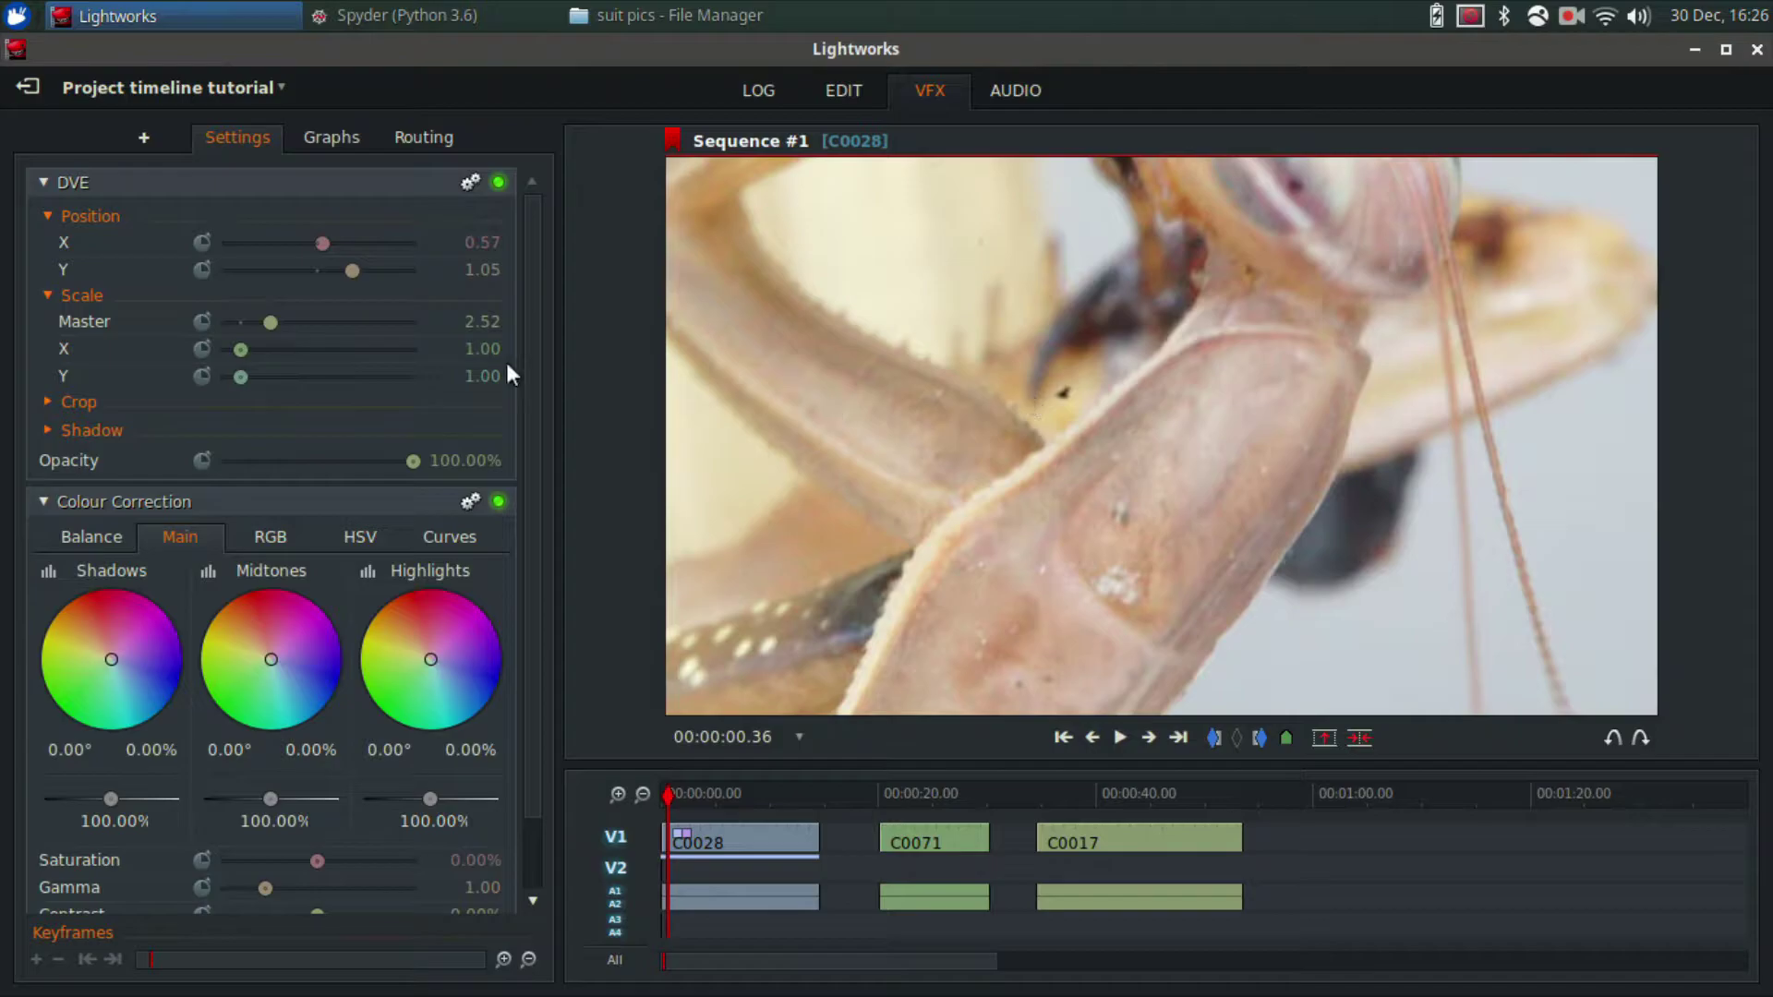
left_click_drag(352, 269, 364, 269)
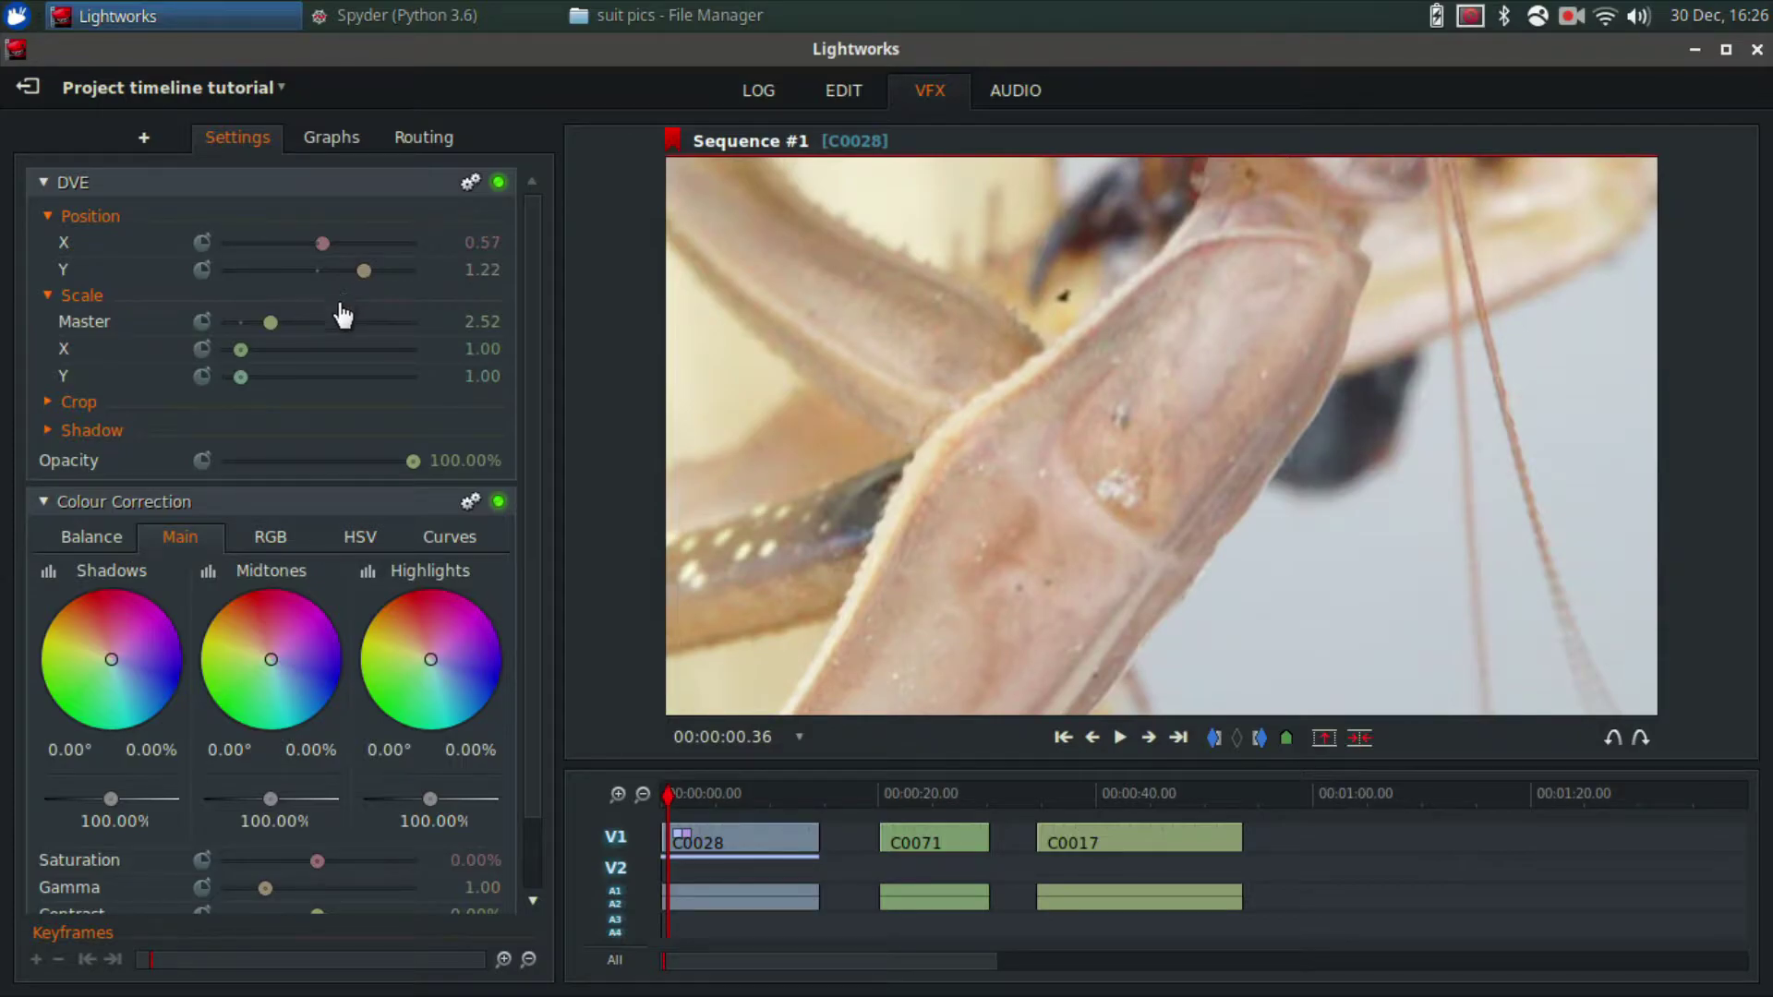
left_click(203, 245)
Enable Position Y and Scale Master keyframing, then set Position Y to 0.57 at 3.41 seconds.
left_click(201, 271)
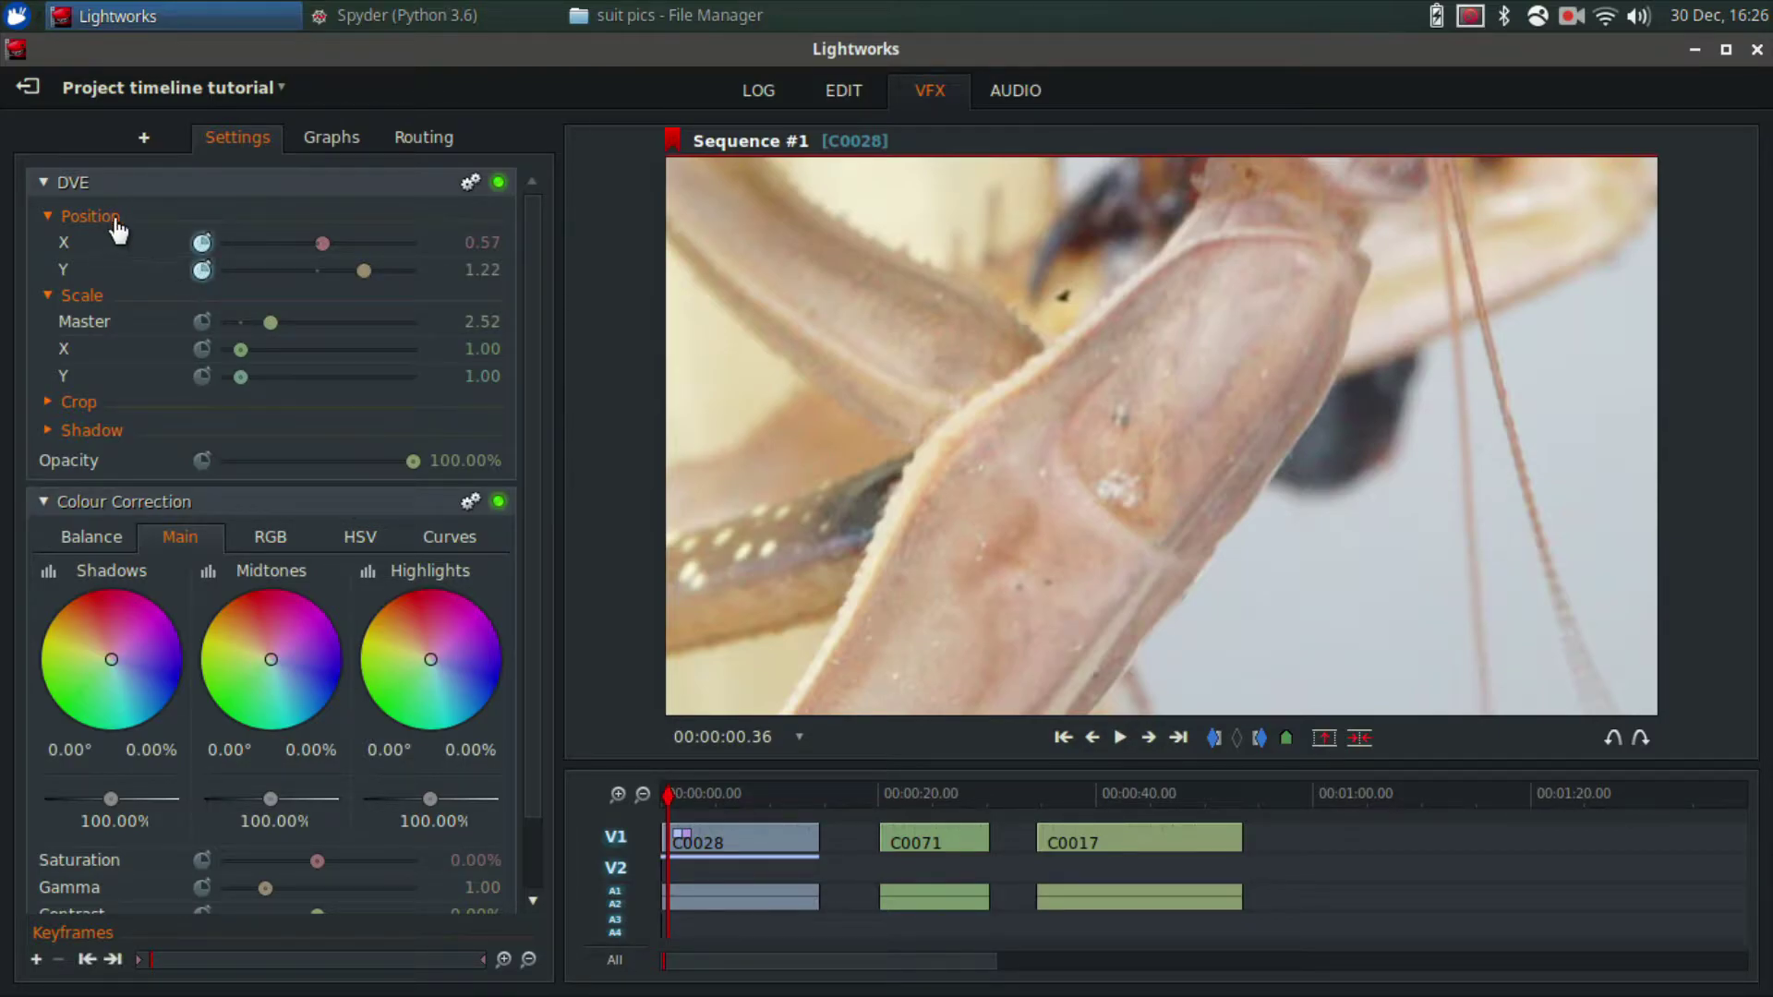
left_click(203, 322)
key("space")
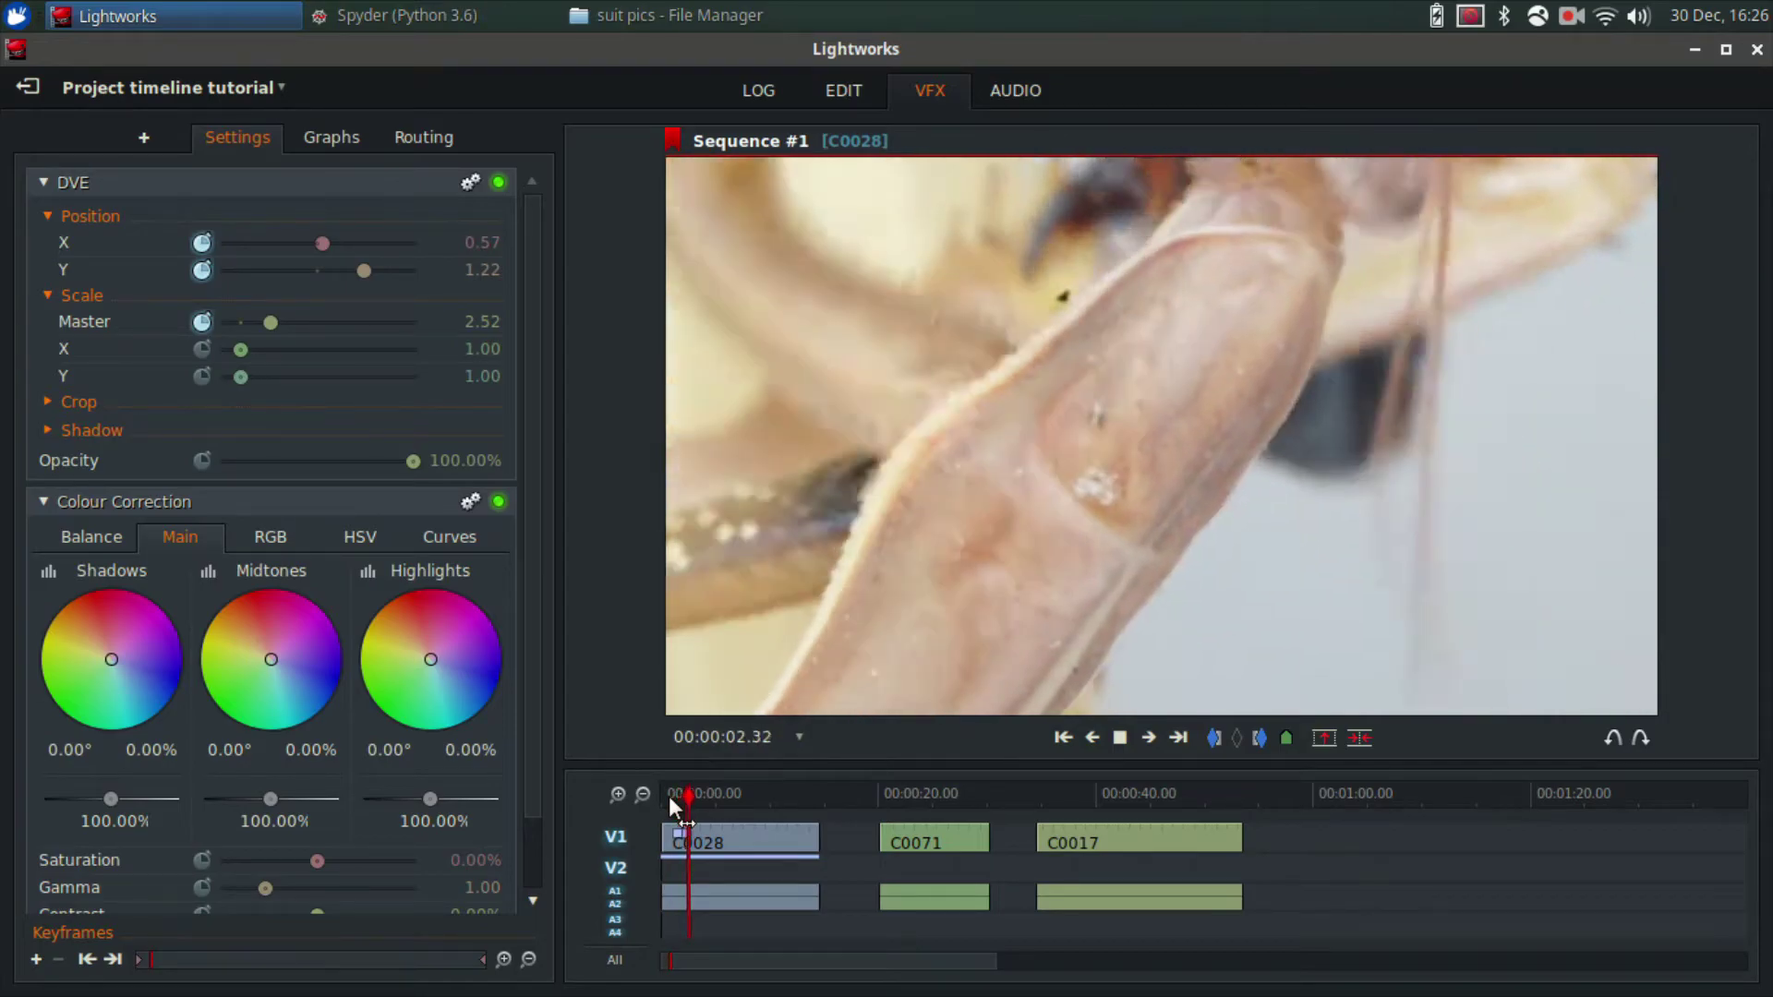
key("space")
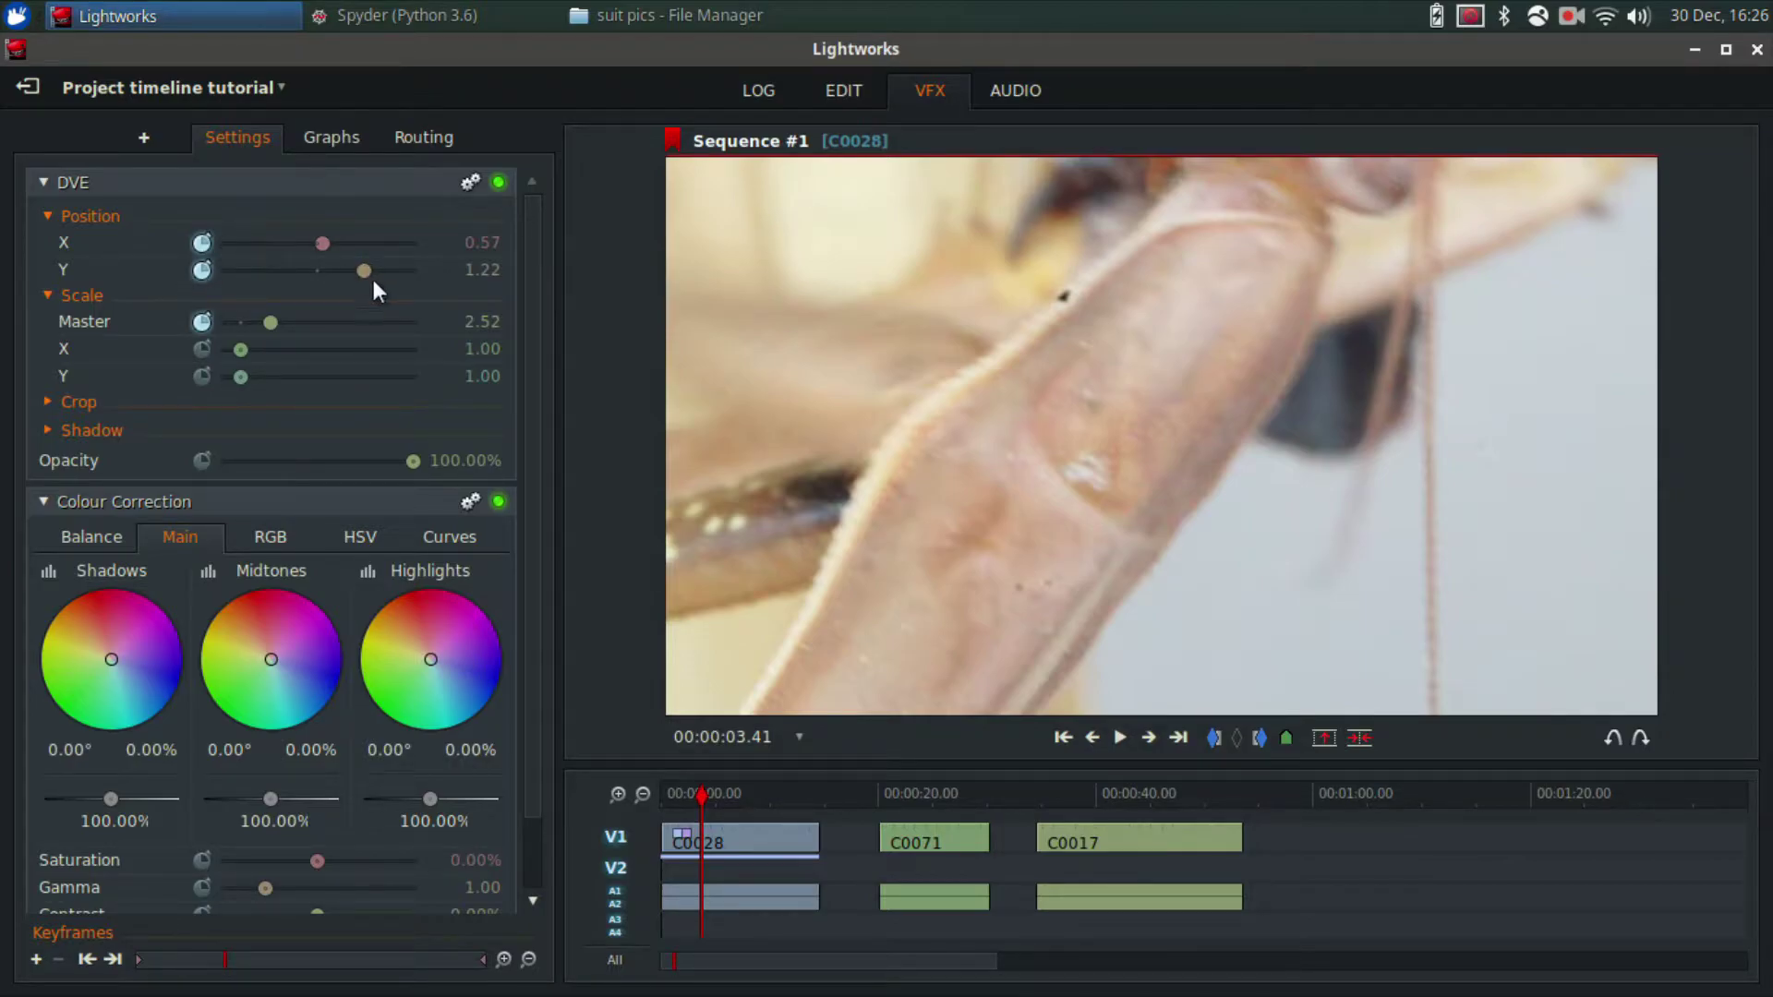
left_click_drag(360, 275, 323, 270)
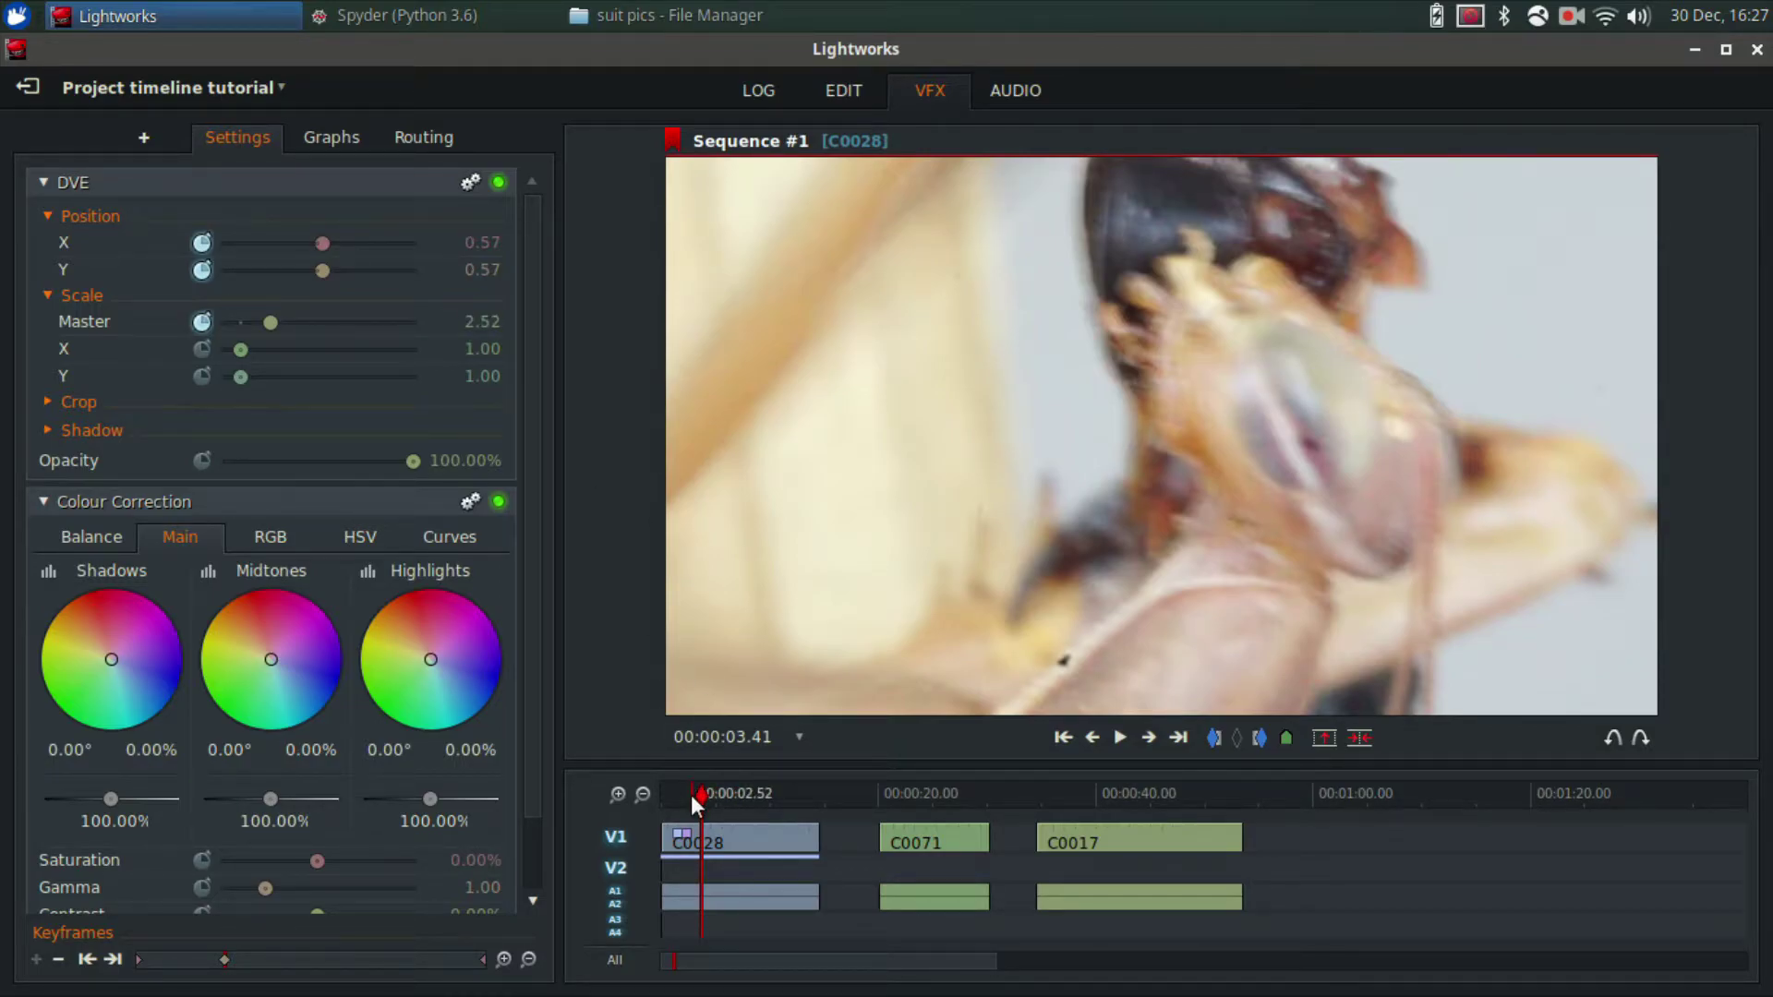
Enter a Position Y keyframe value of 0.57 at 14.15 seconds.
left_click_drag(678, 794, 662, 789)
key("space")
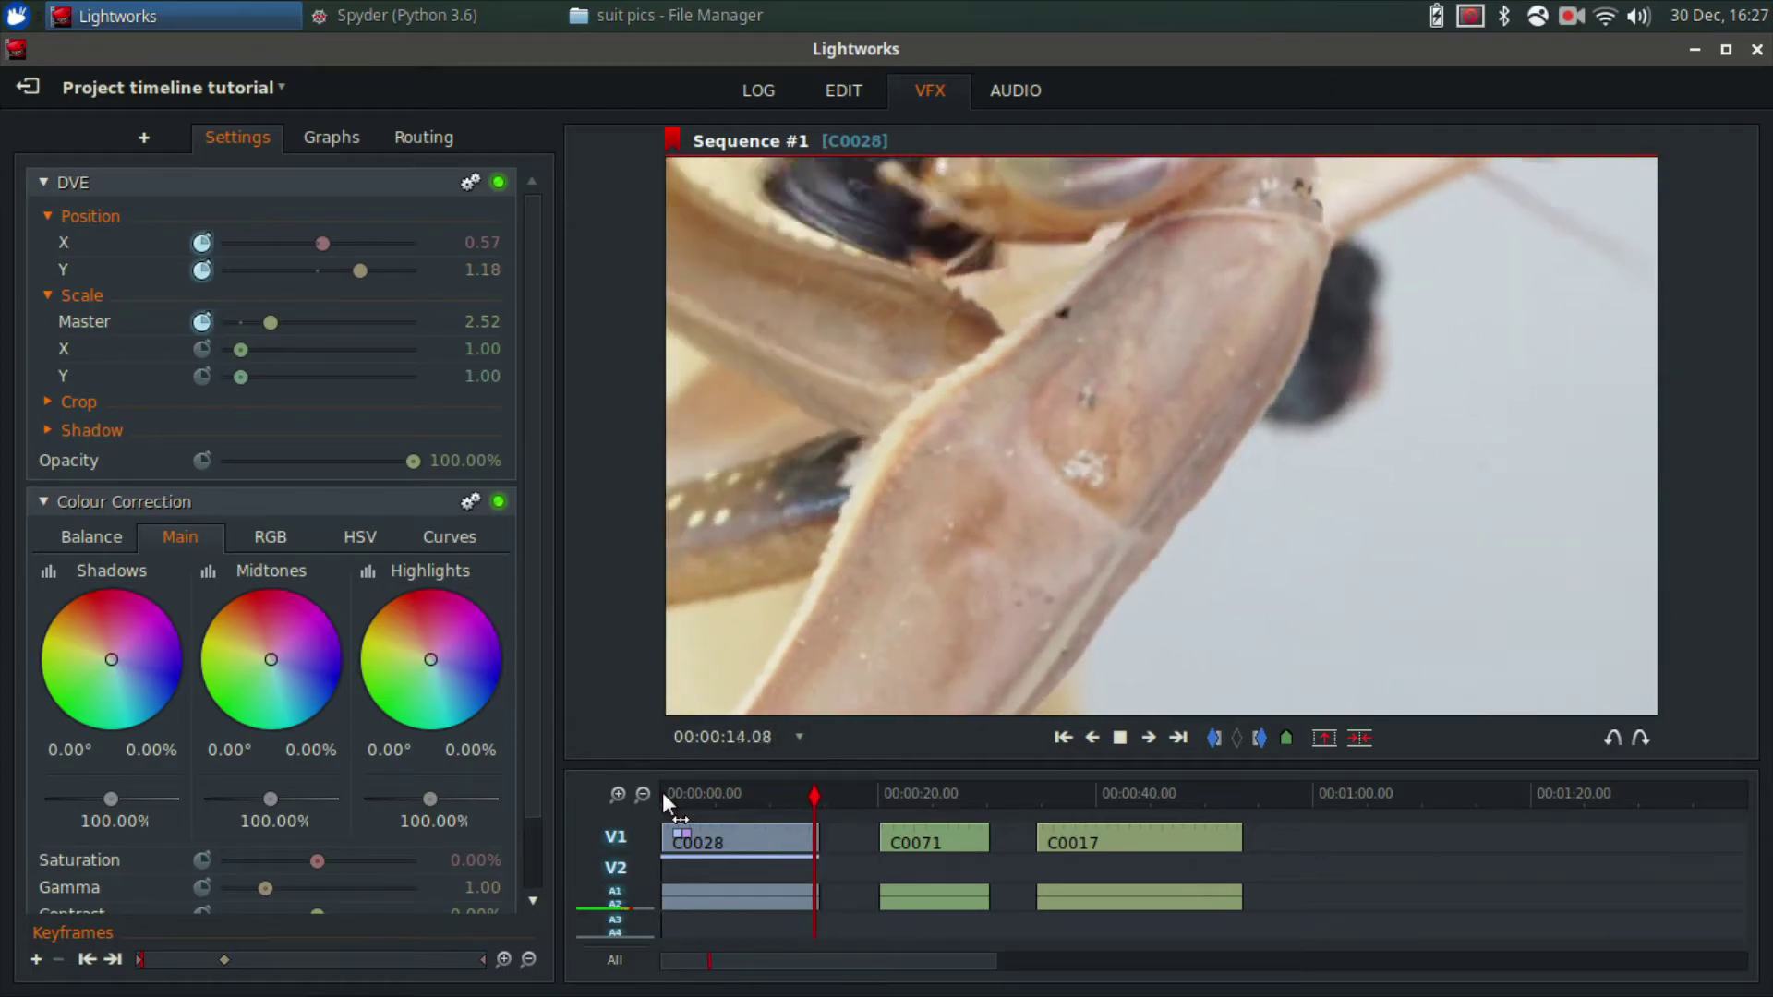
left_click(491, 271)
type("0.57")
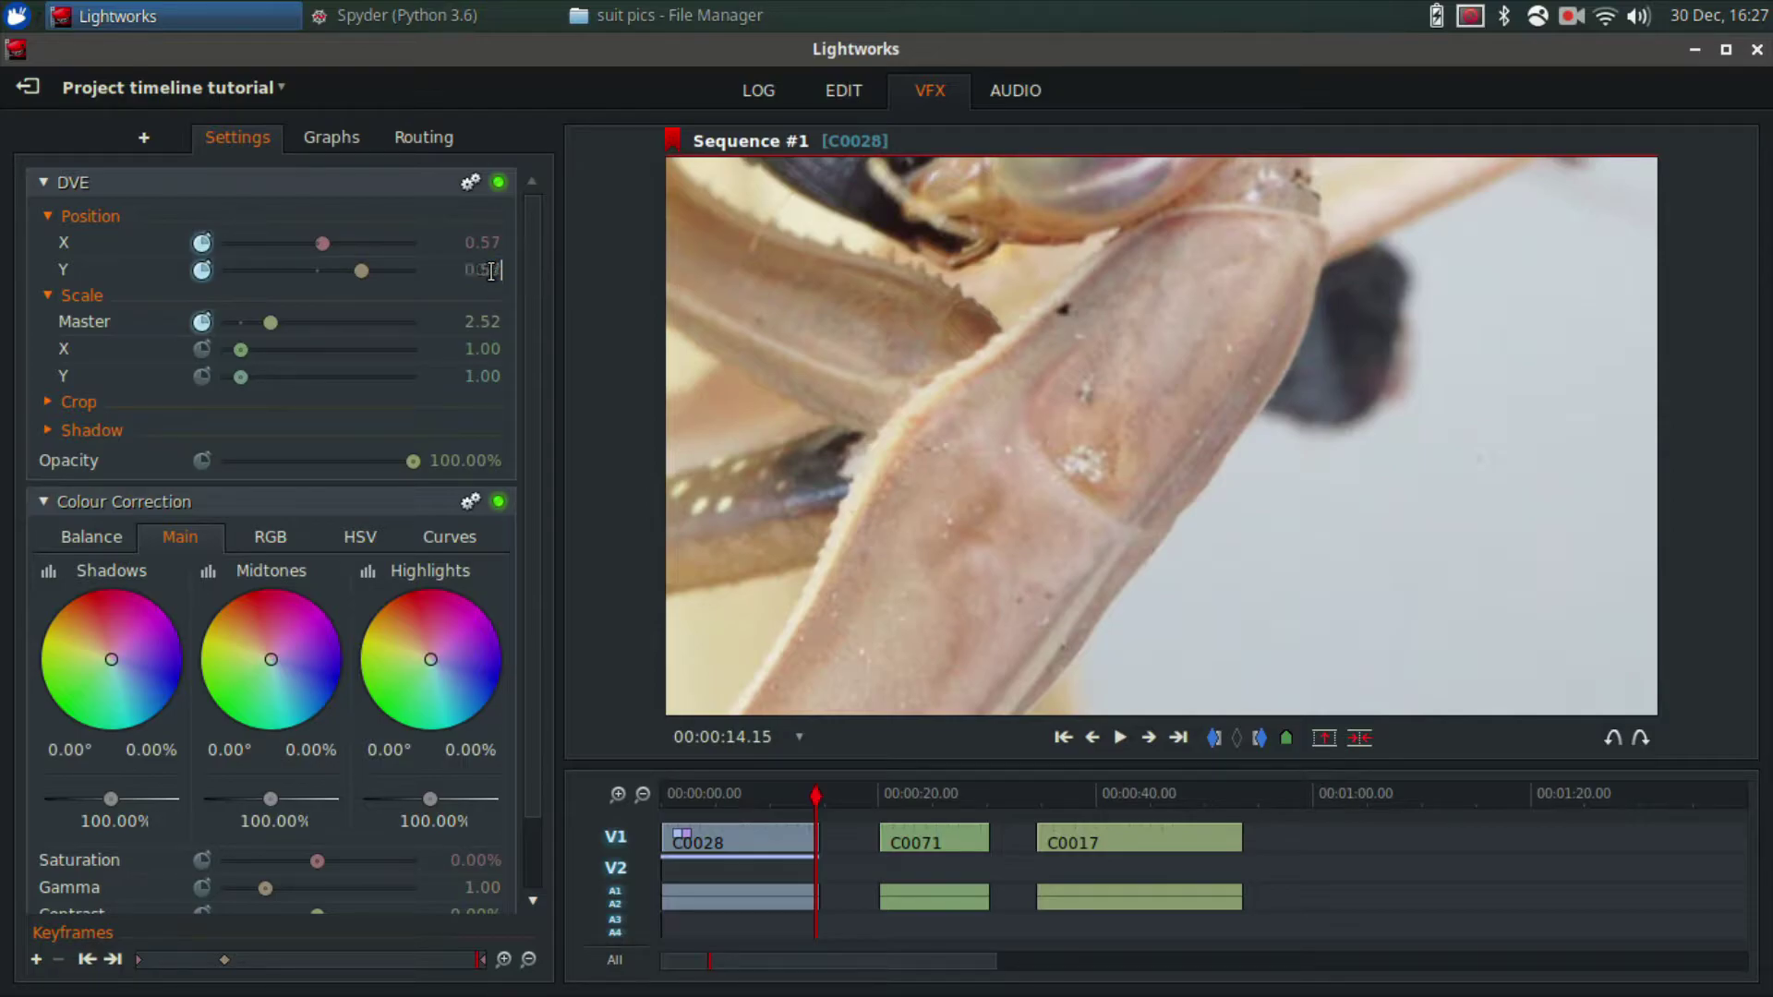
key("Return")
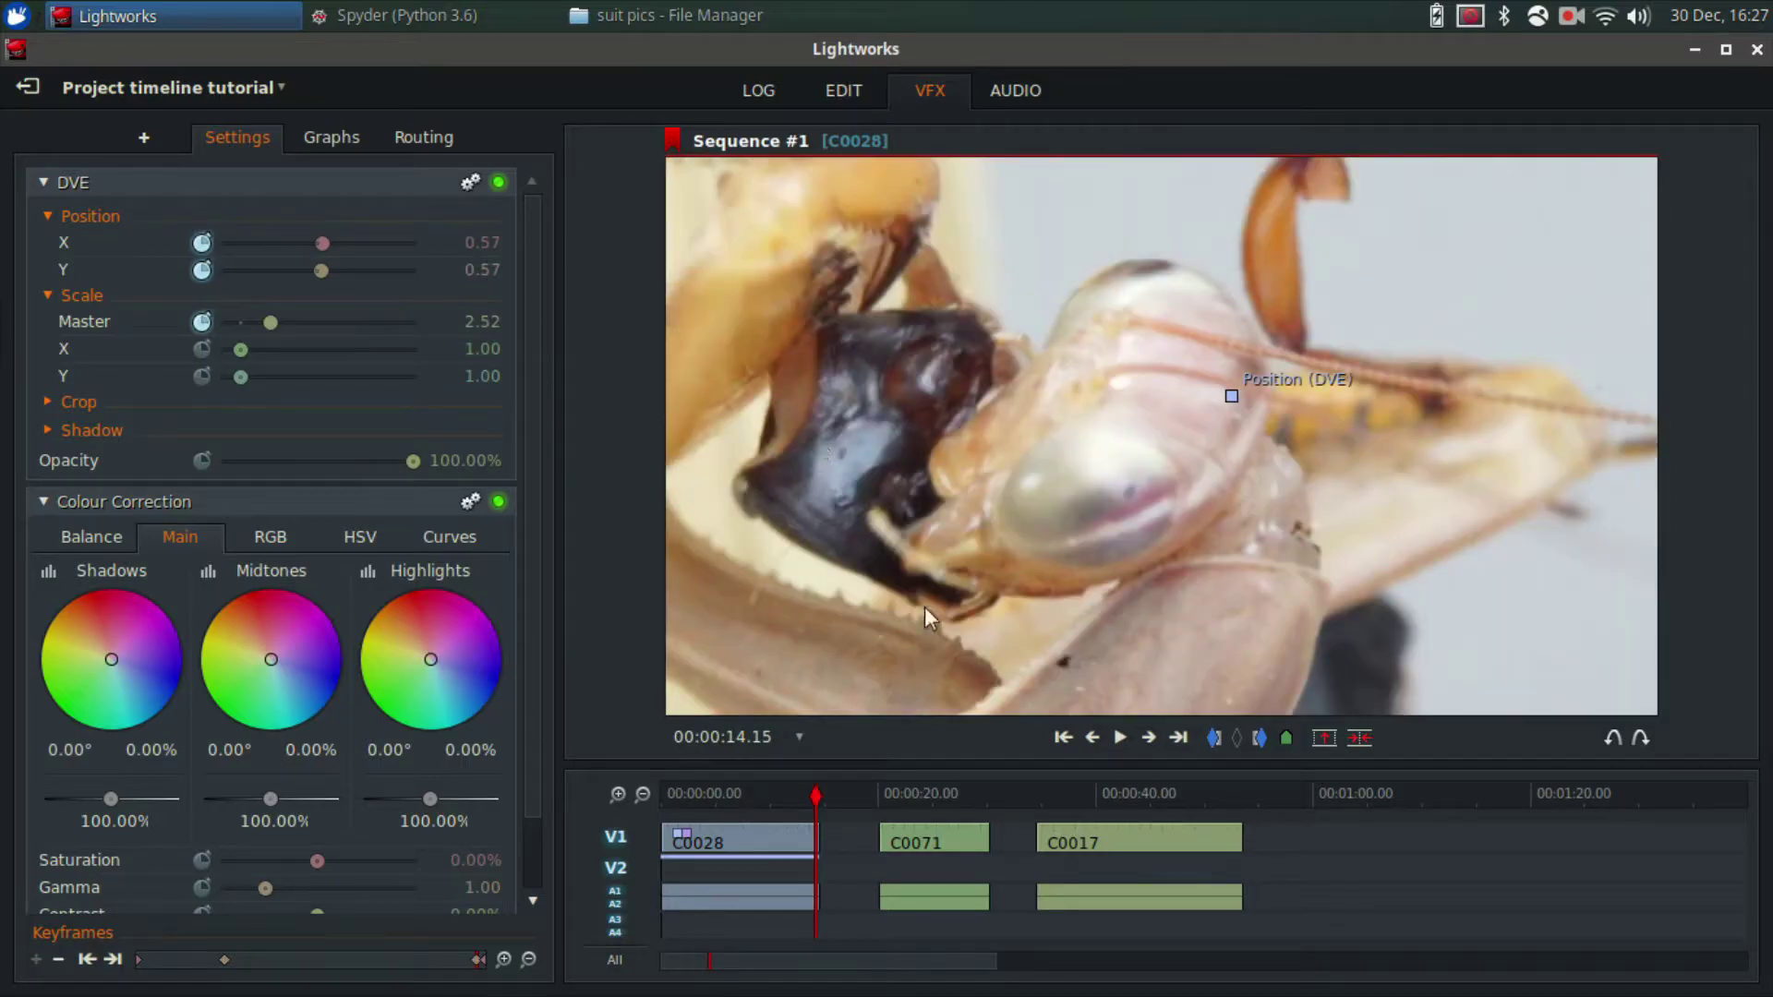
Play back the mantis clip from the start to check the position animation, stopping at 8.06.
left_click(668, 792)
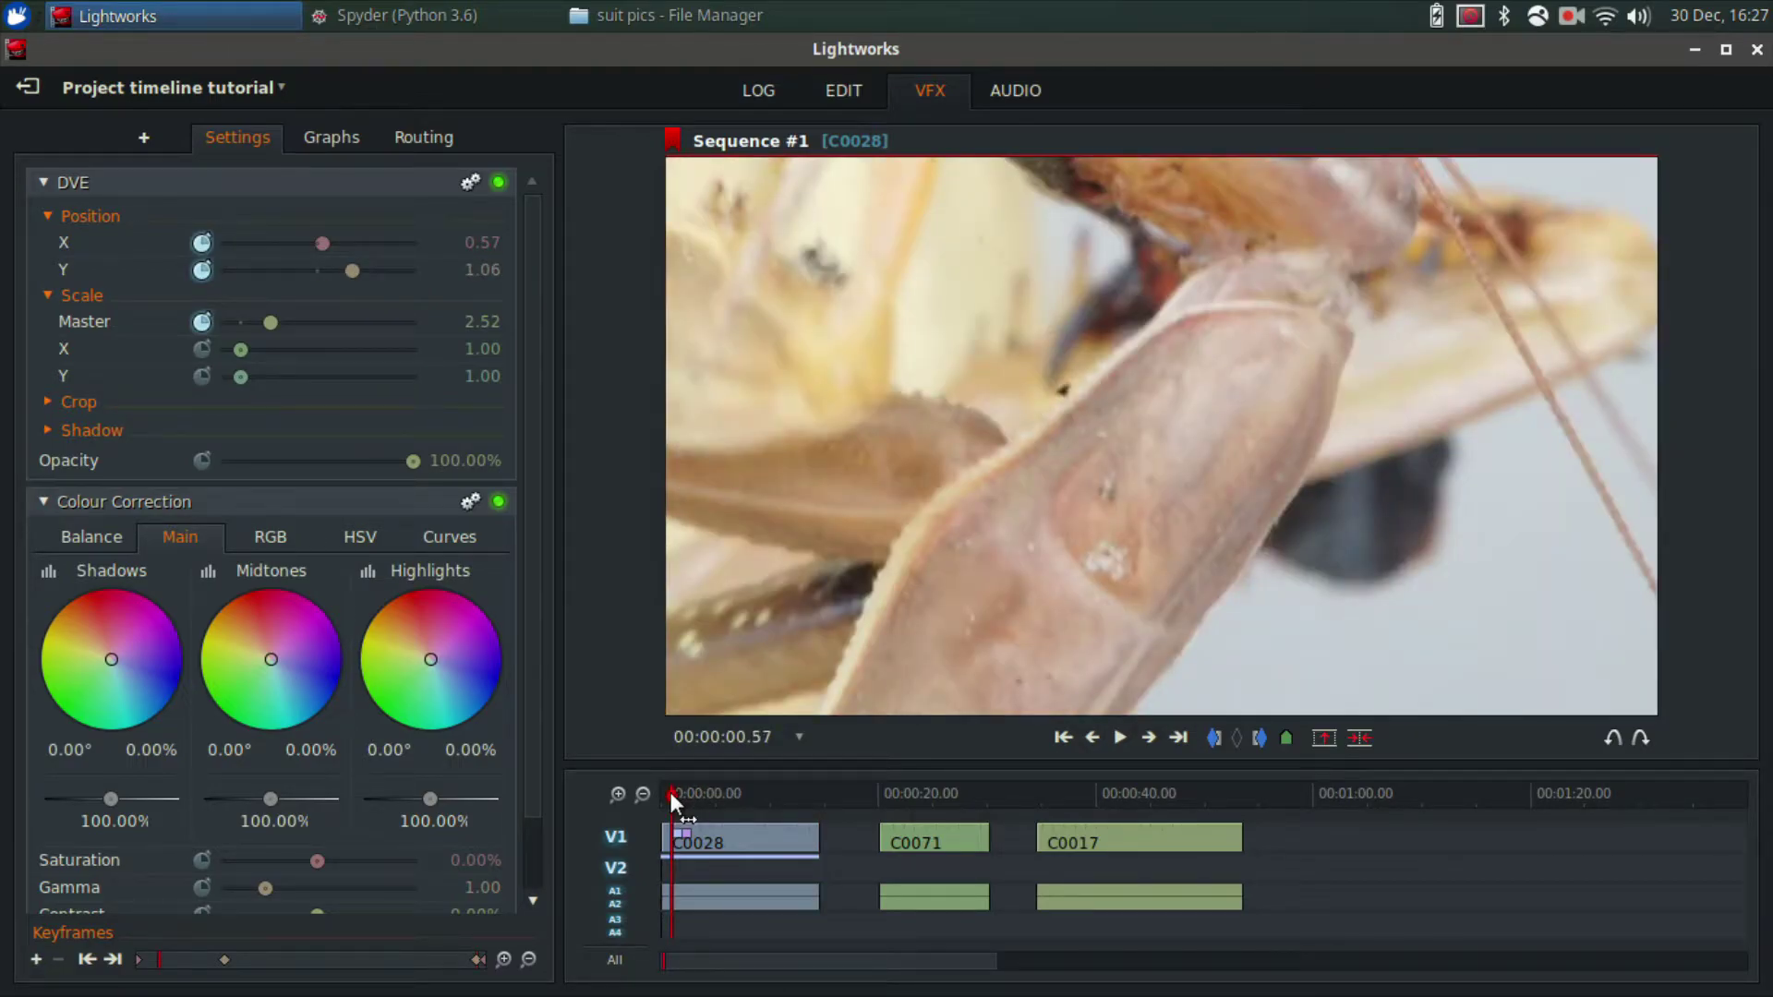
key("space")
key("j")
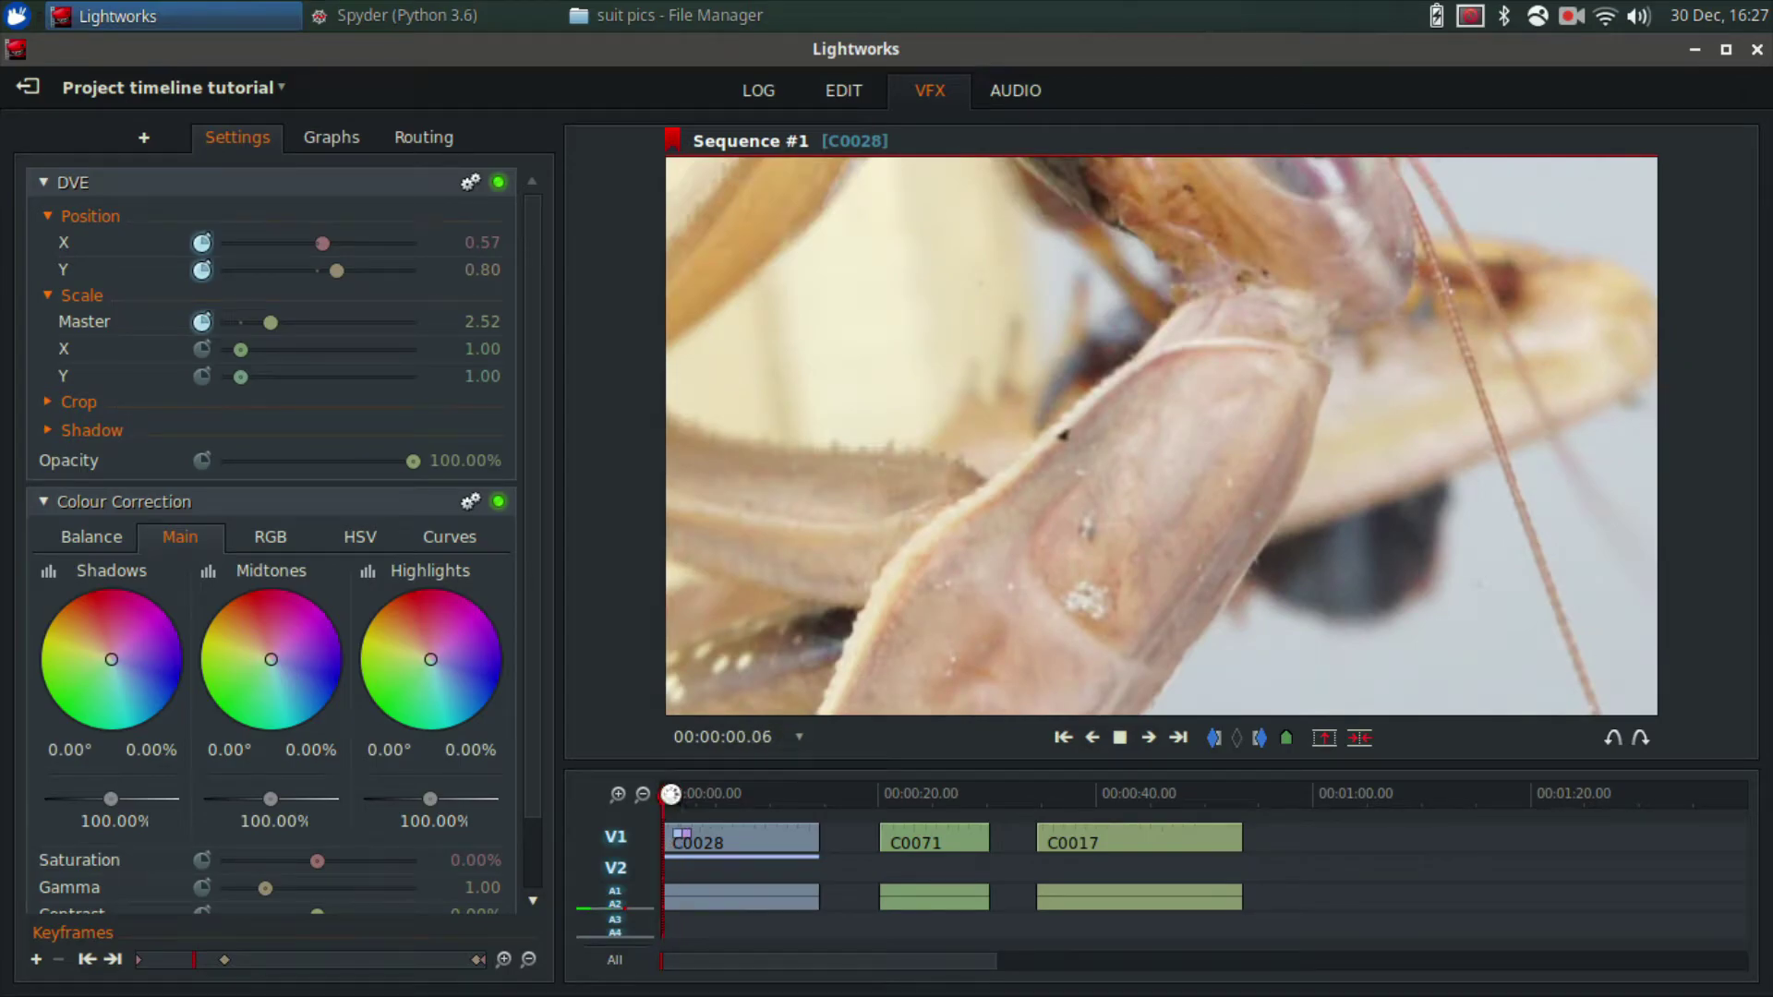
key("space")
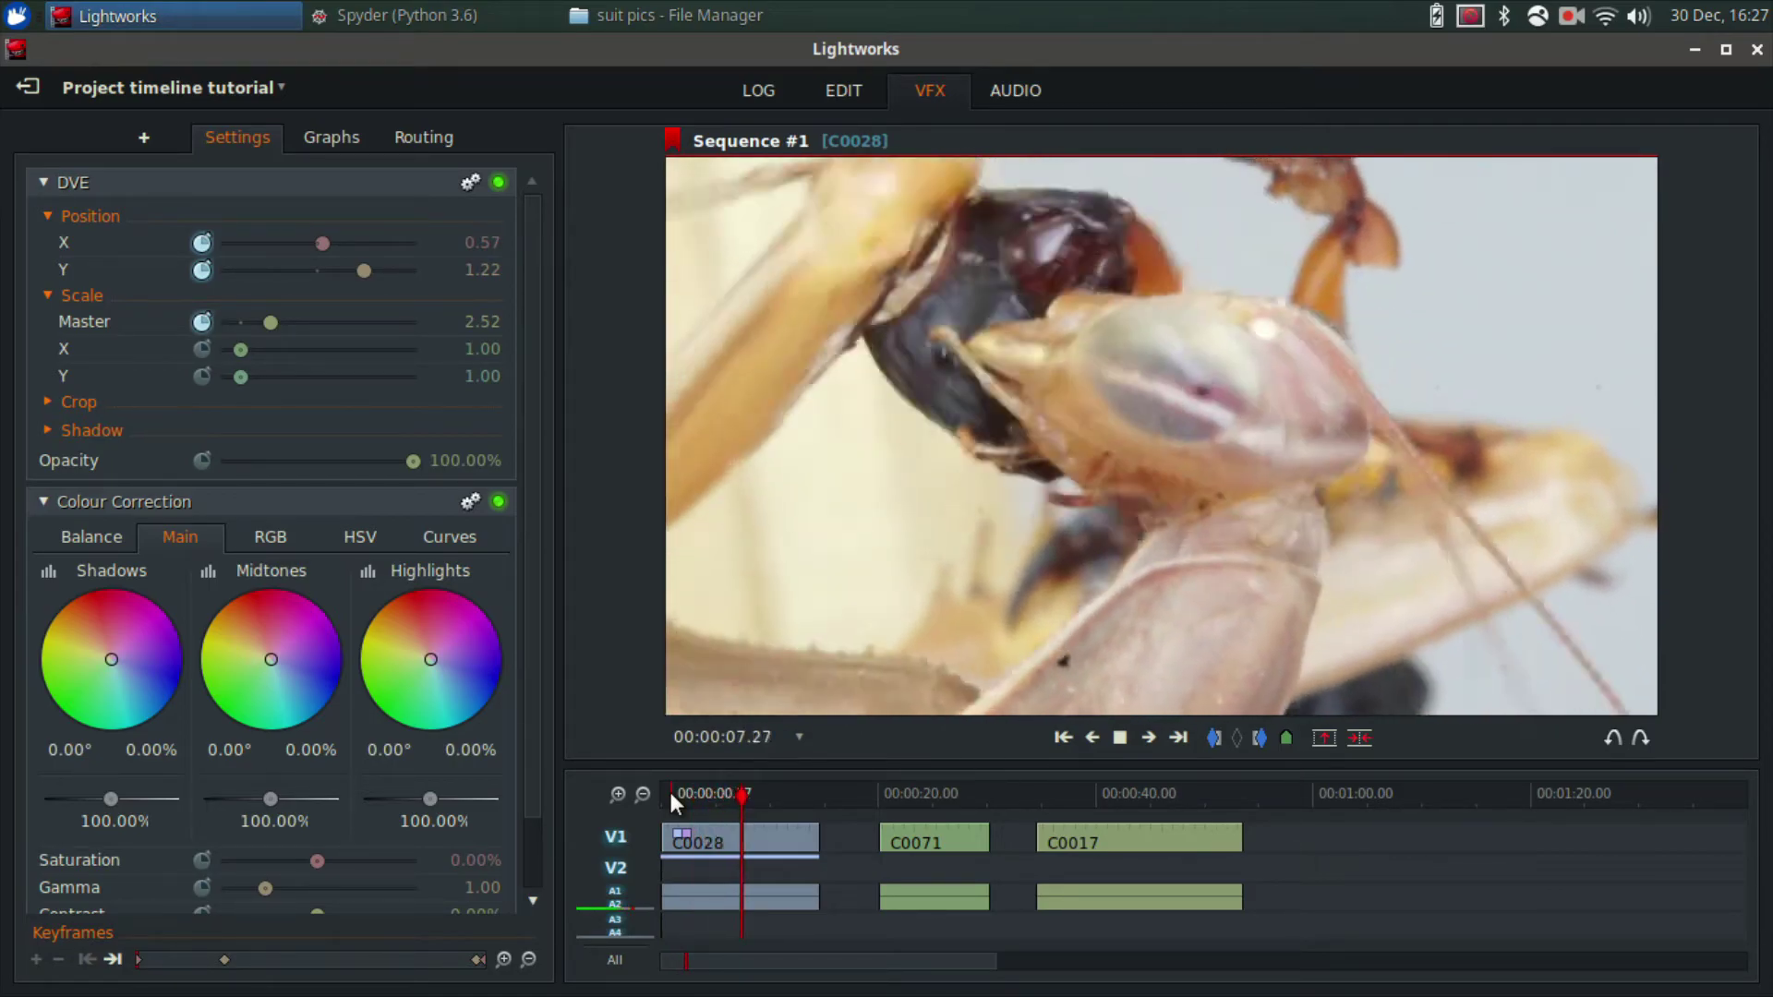
key("space")
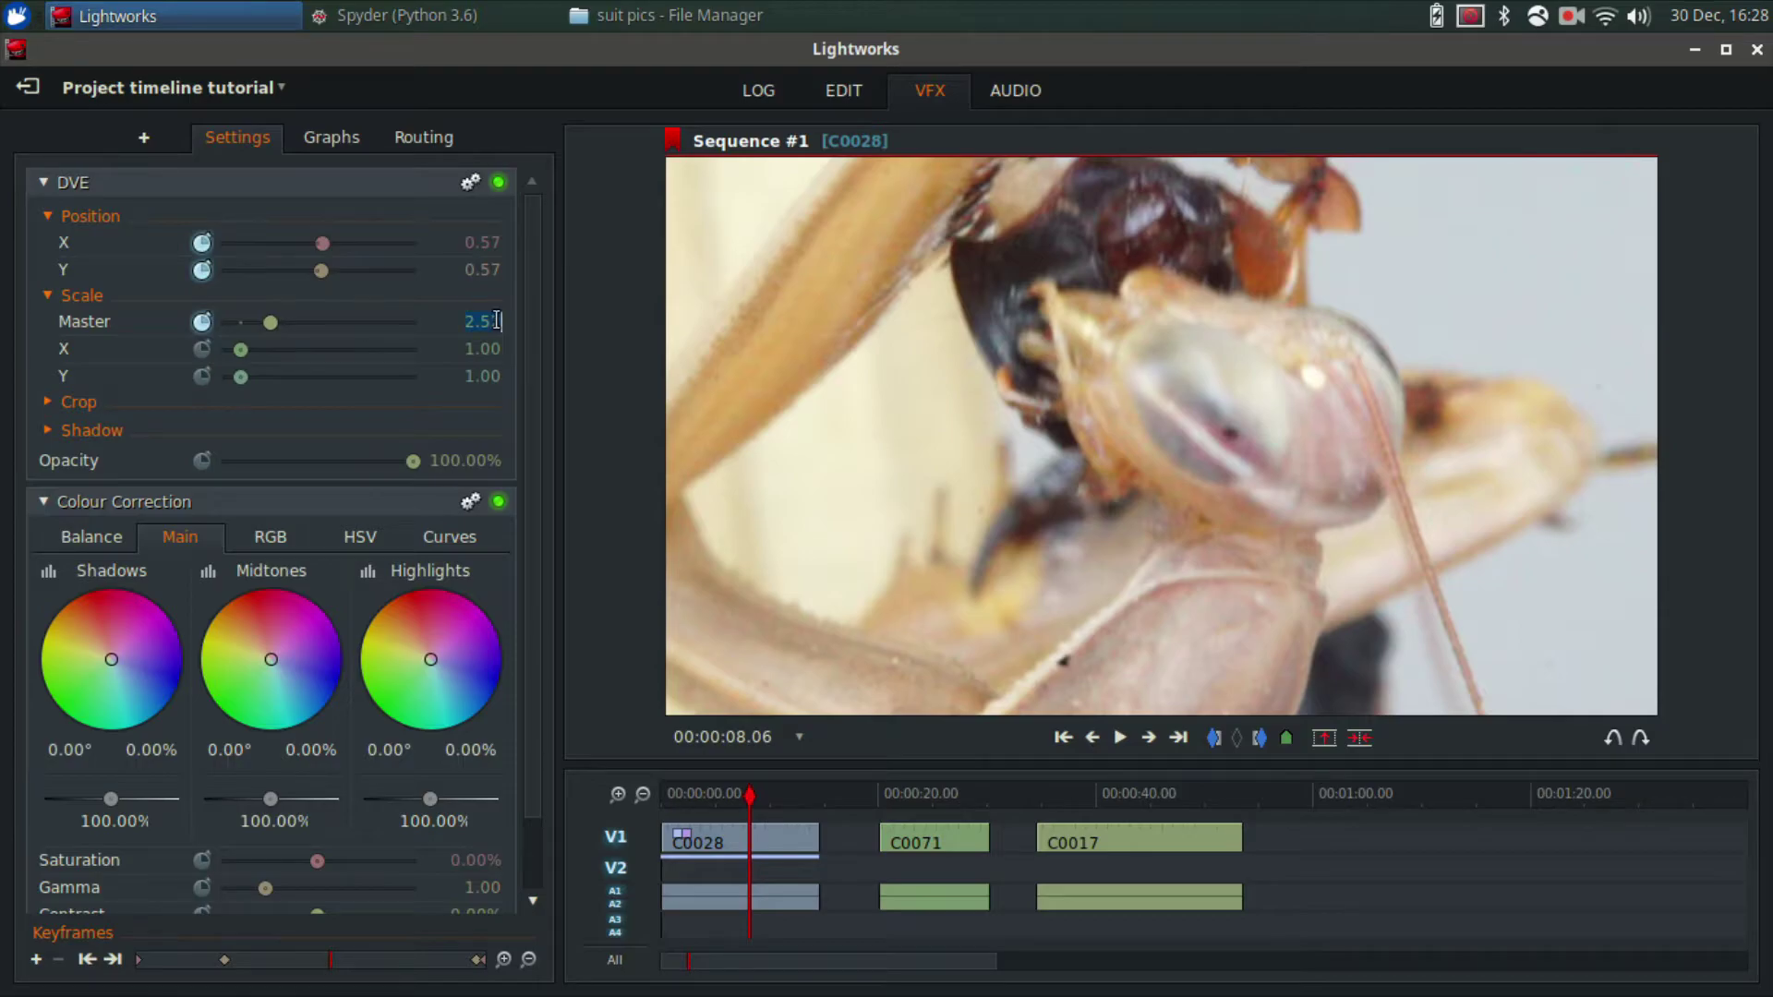
Keyframe Scale Master at 2.53 at 8.06 seconds and drop it to 1.22 at 9.05.
scroll(497, 321, "up", 1)
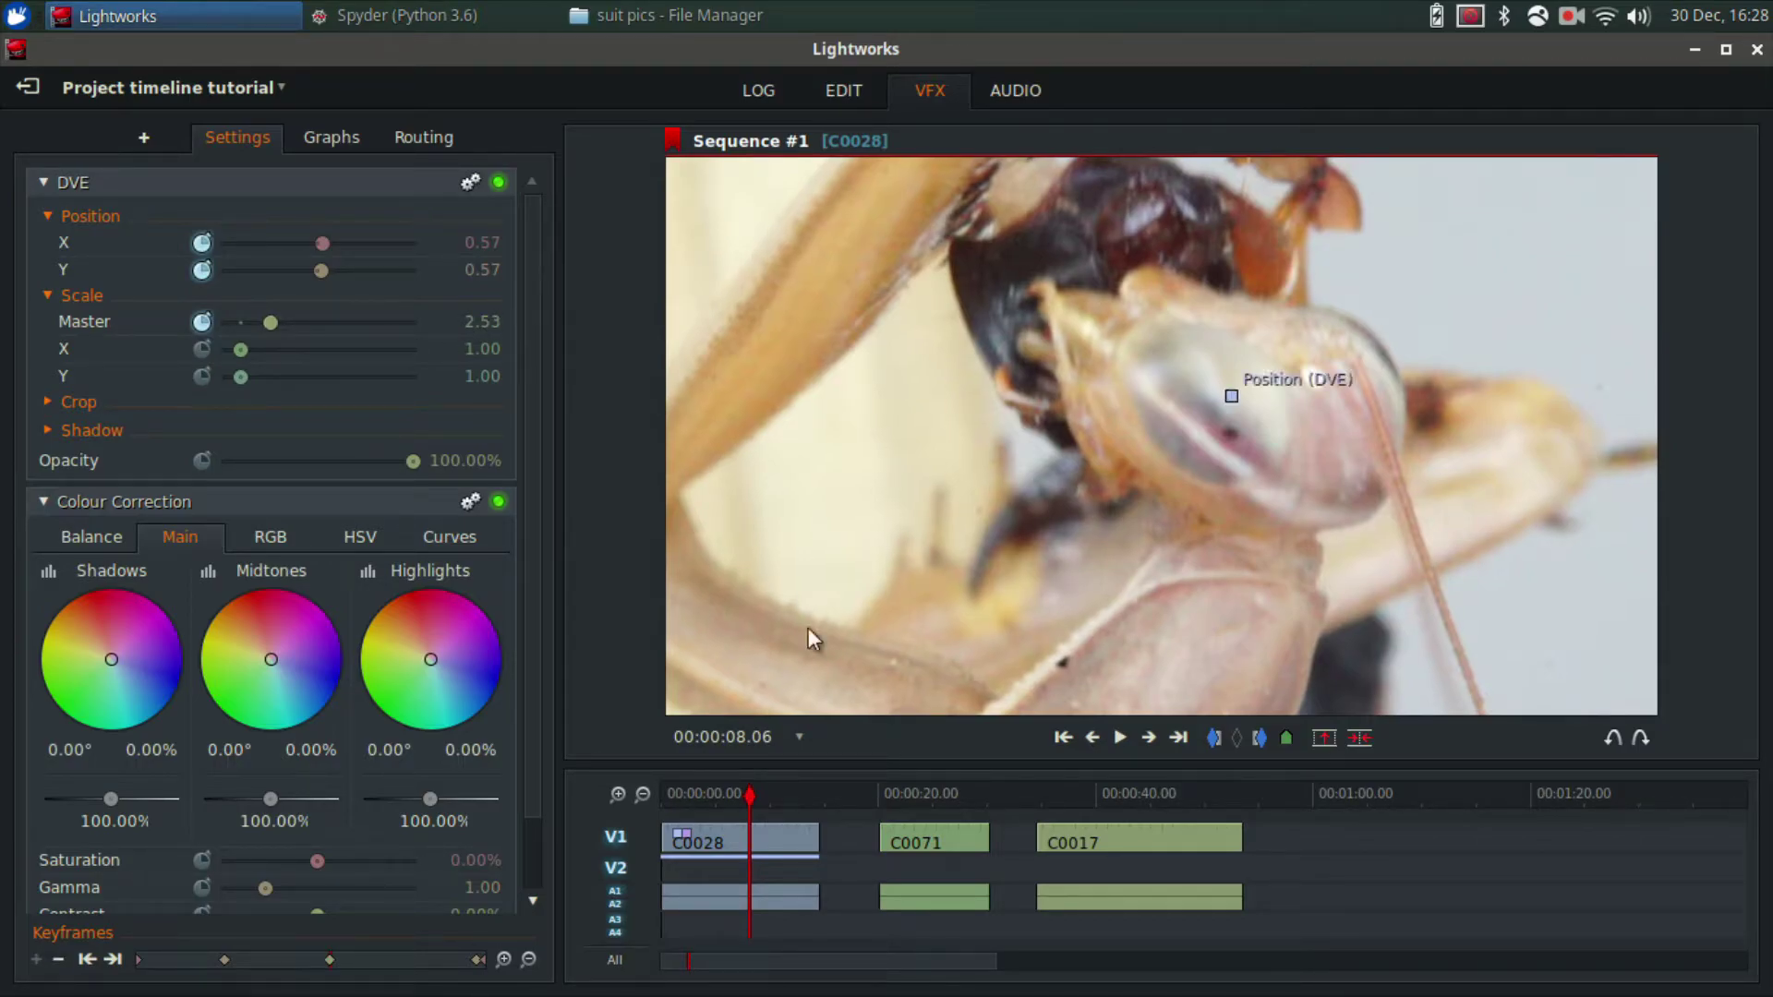
left_click_drag(747, 789, 760, 792)
left_click_drag(268, 325, 240, 323)
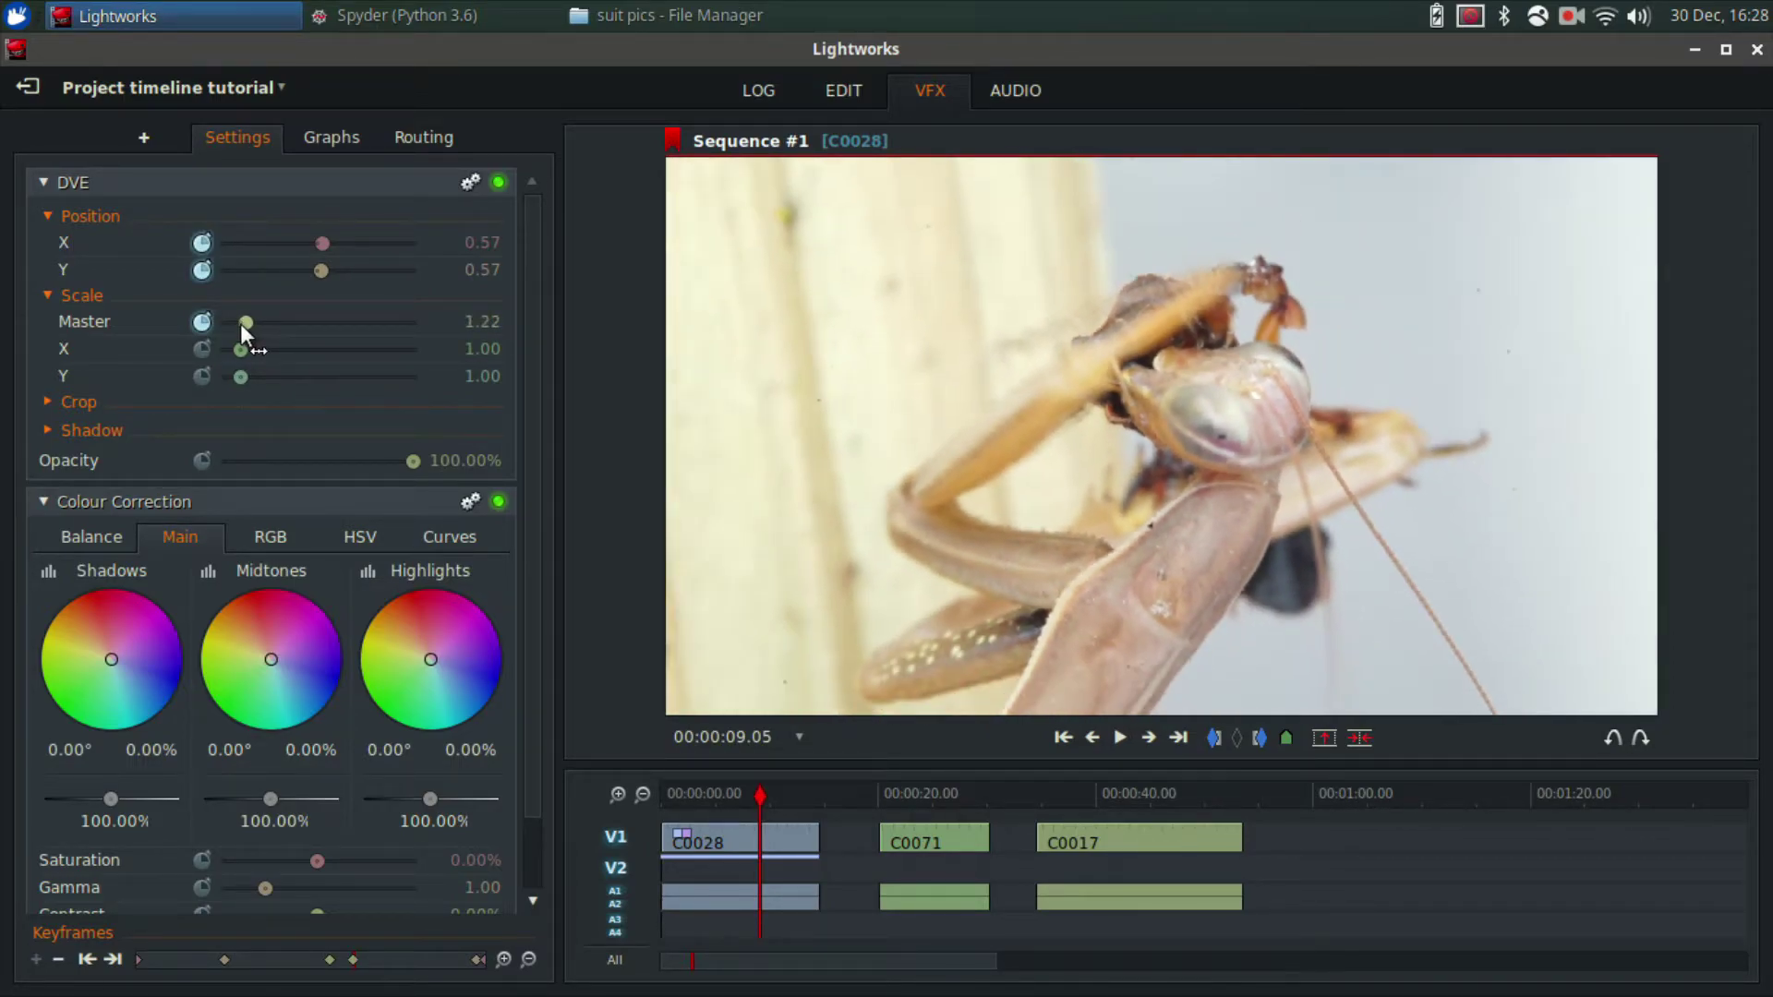
Play back the keyframed mantis zoom, stopping near 9 seconds.
left_click(698, 794)
key("space")
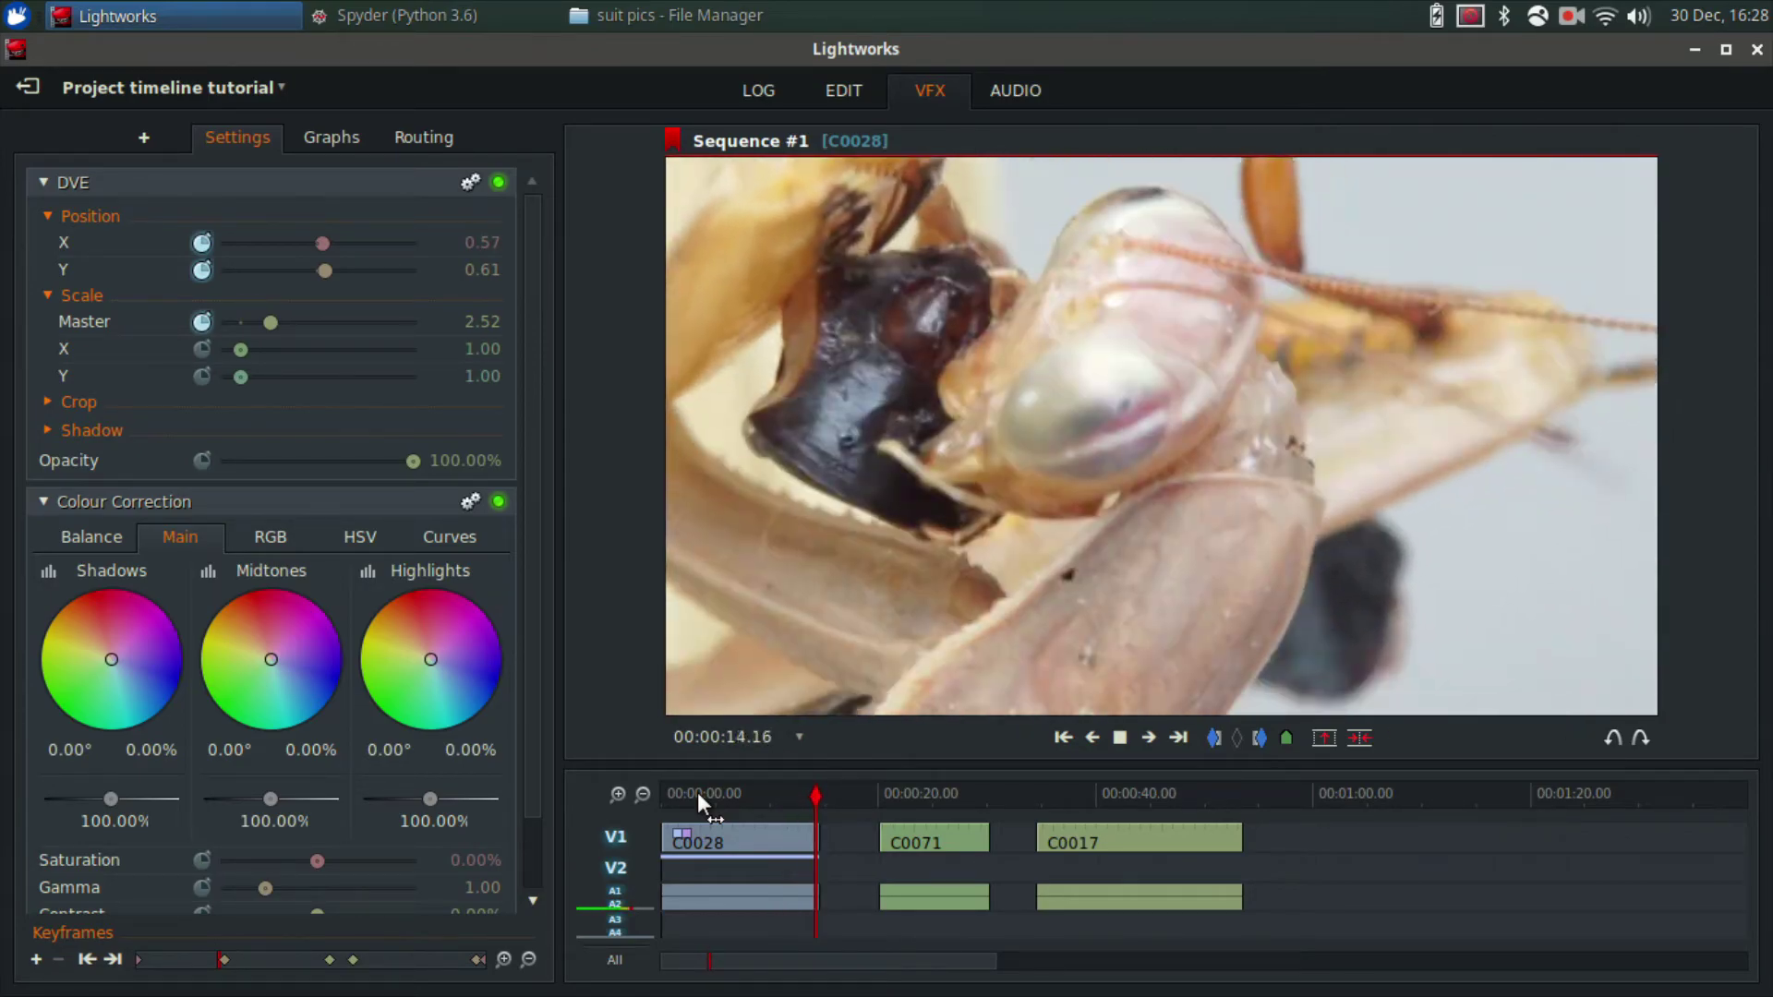
key("space")
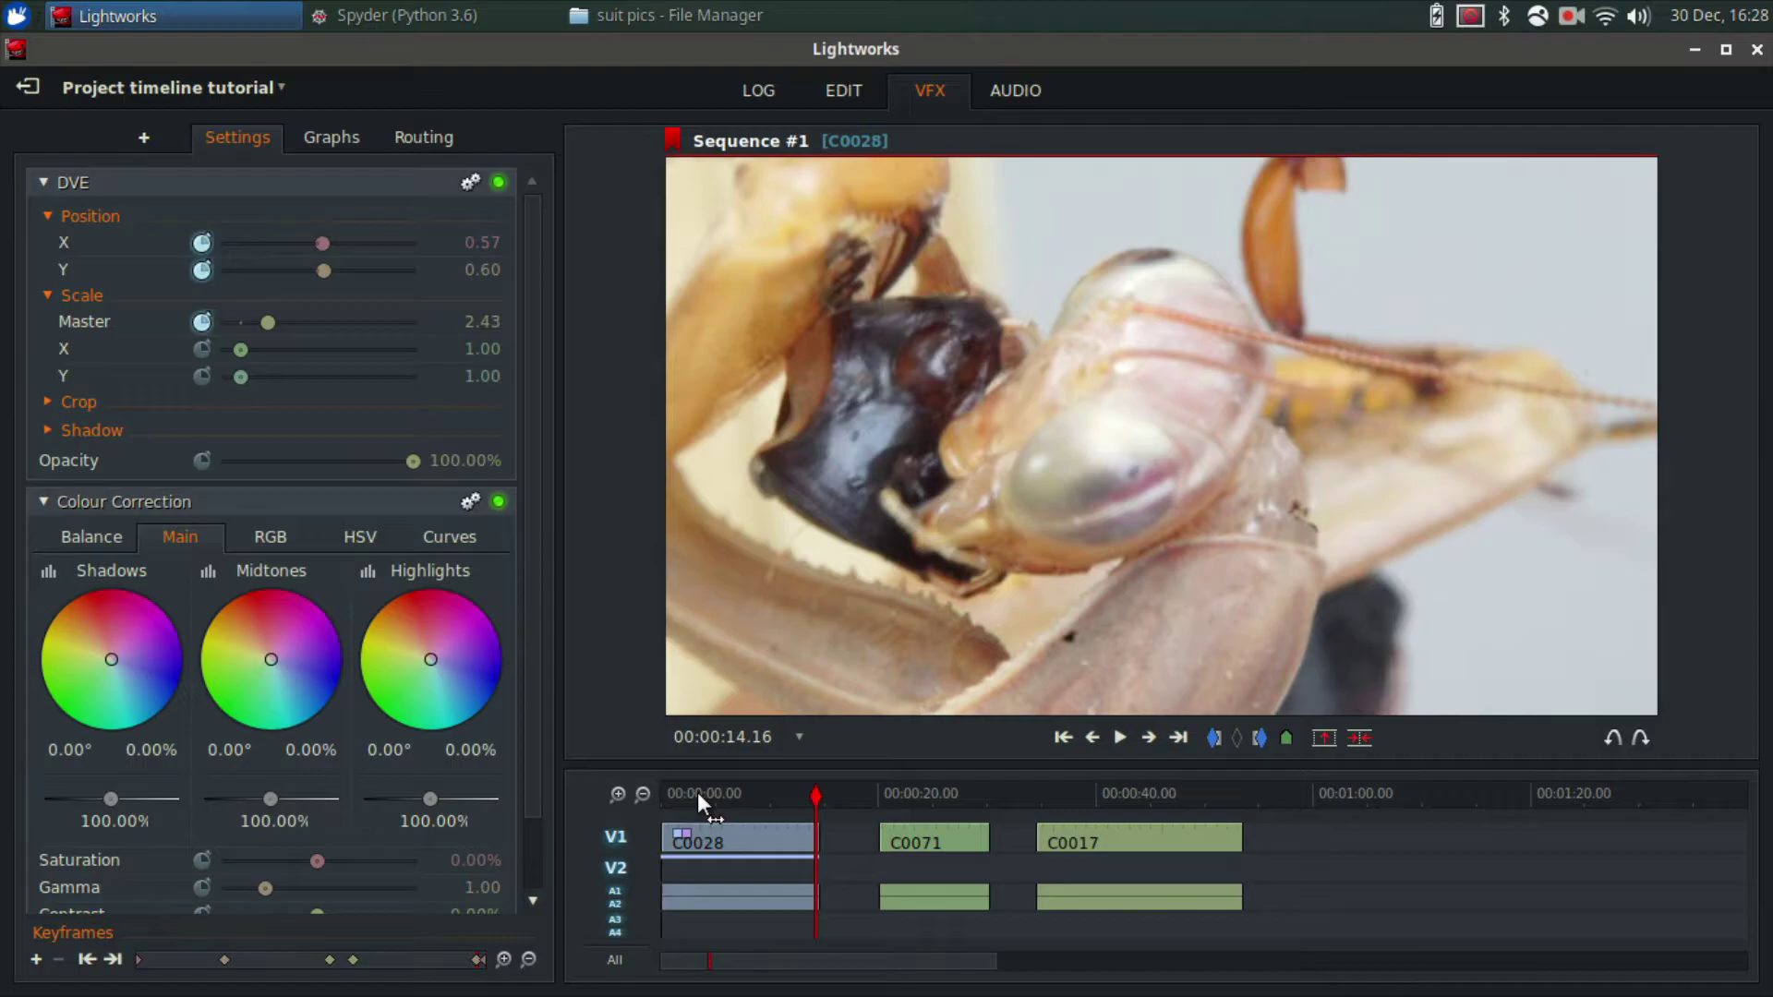
left_click(697, 792)
key("space")
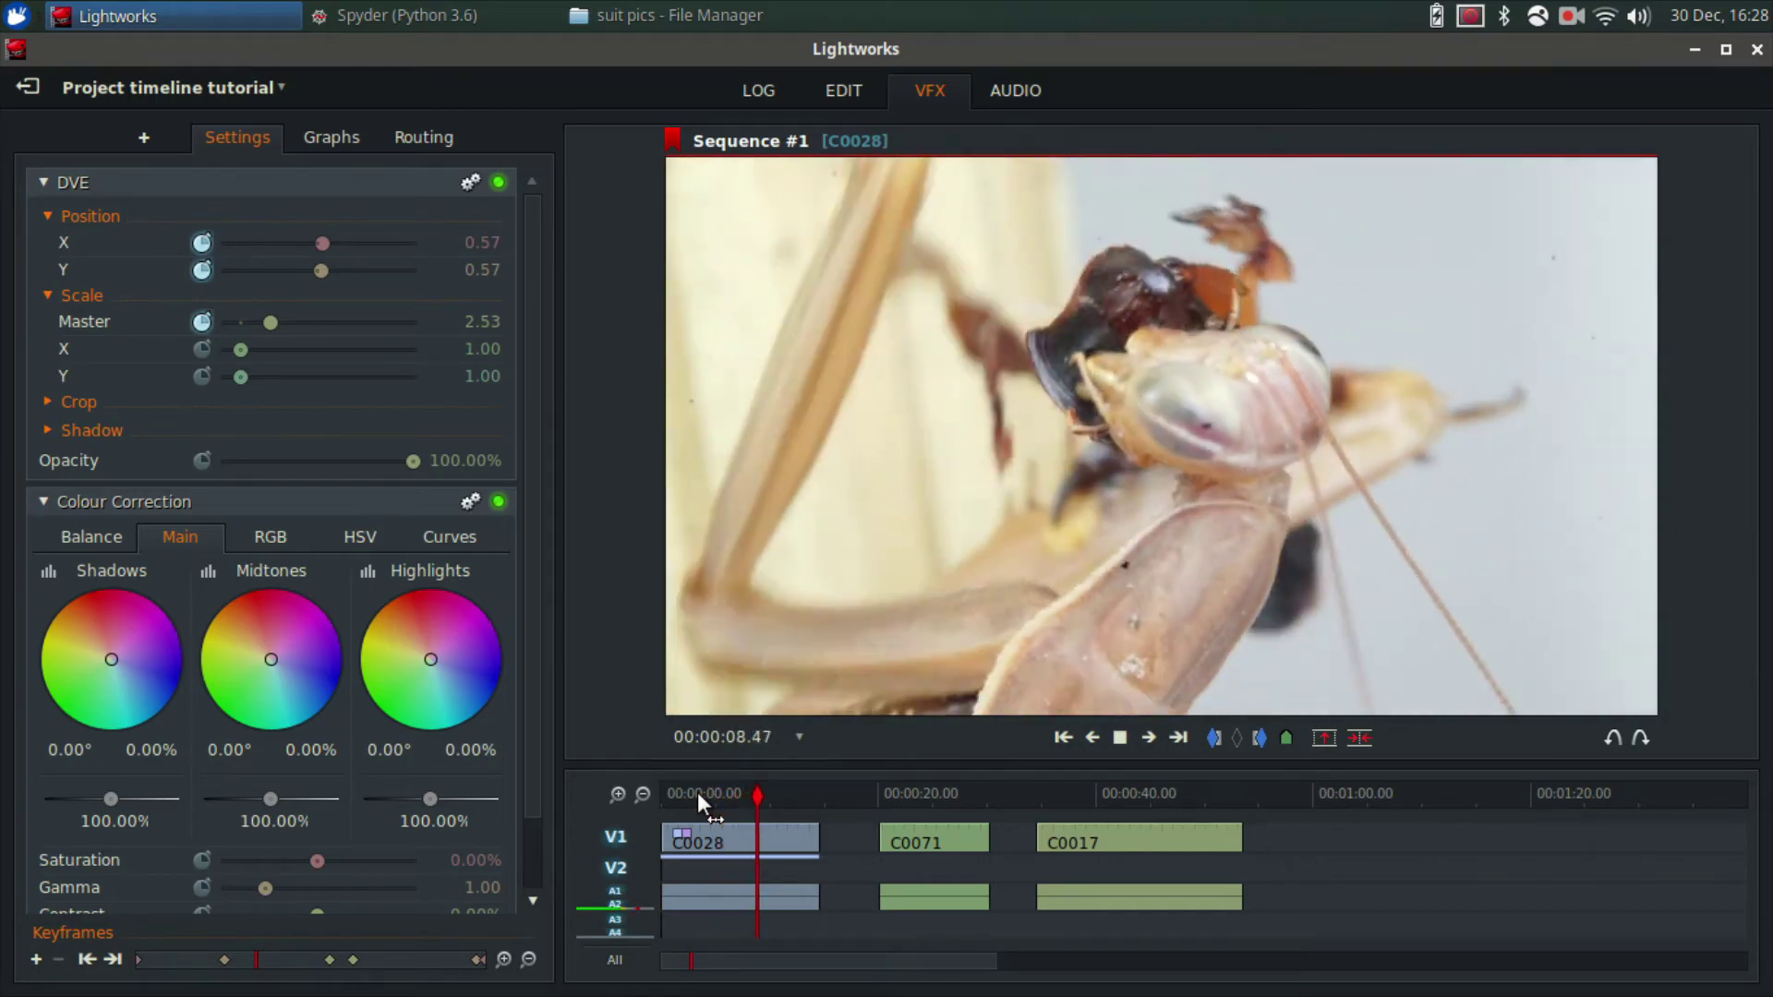
key("space")
Step frame by frame around 9 seconds until Scale Master reads 1.22.
key("Right")
key("Right")
key("Right")
key("Right")
key("Right")
key("Right")
key("Right")
key("Right")
key("Right")
key("Right")
key("Right")
key("Right")
key("Right")
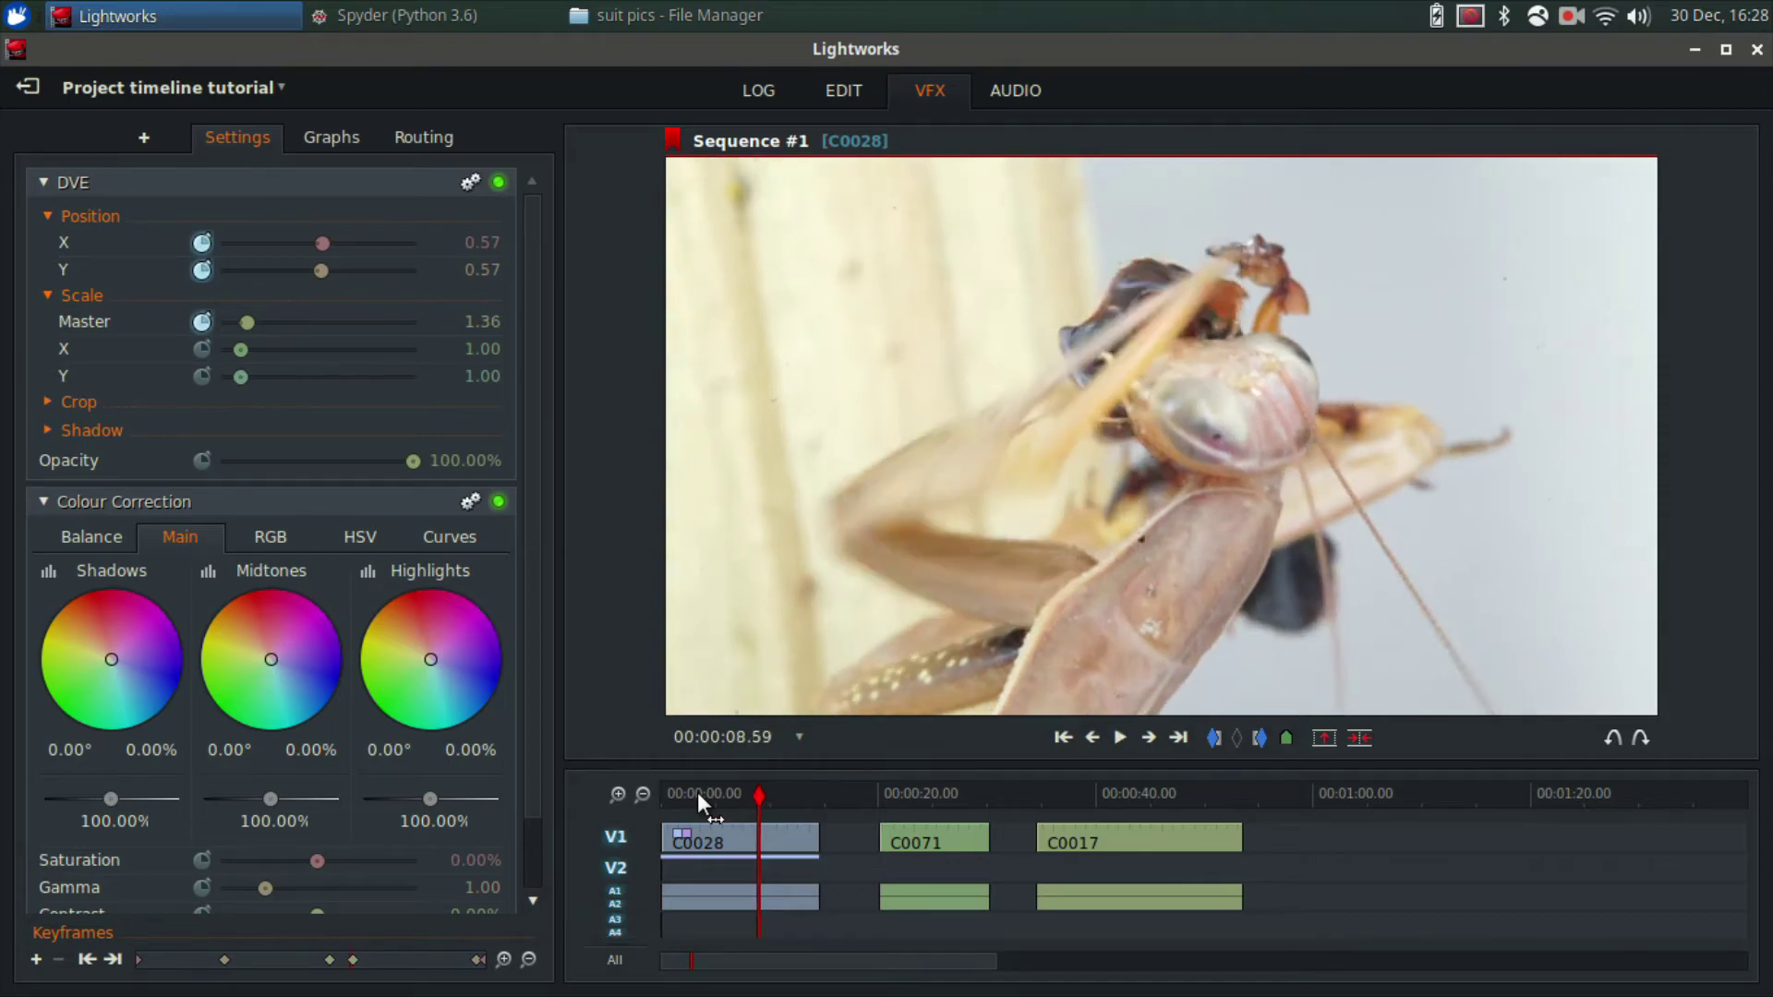
key("Left")
key("Left")
key("Left")
key("Left")
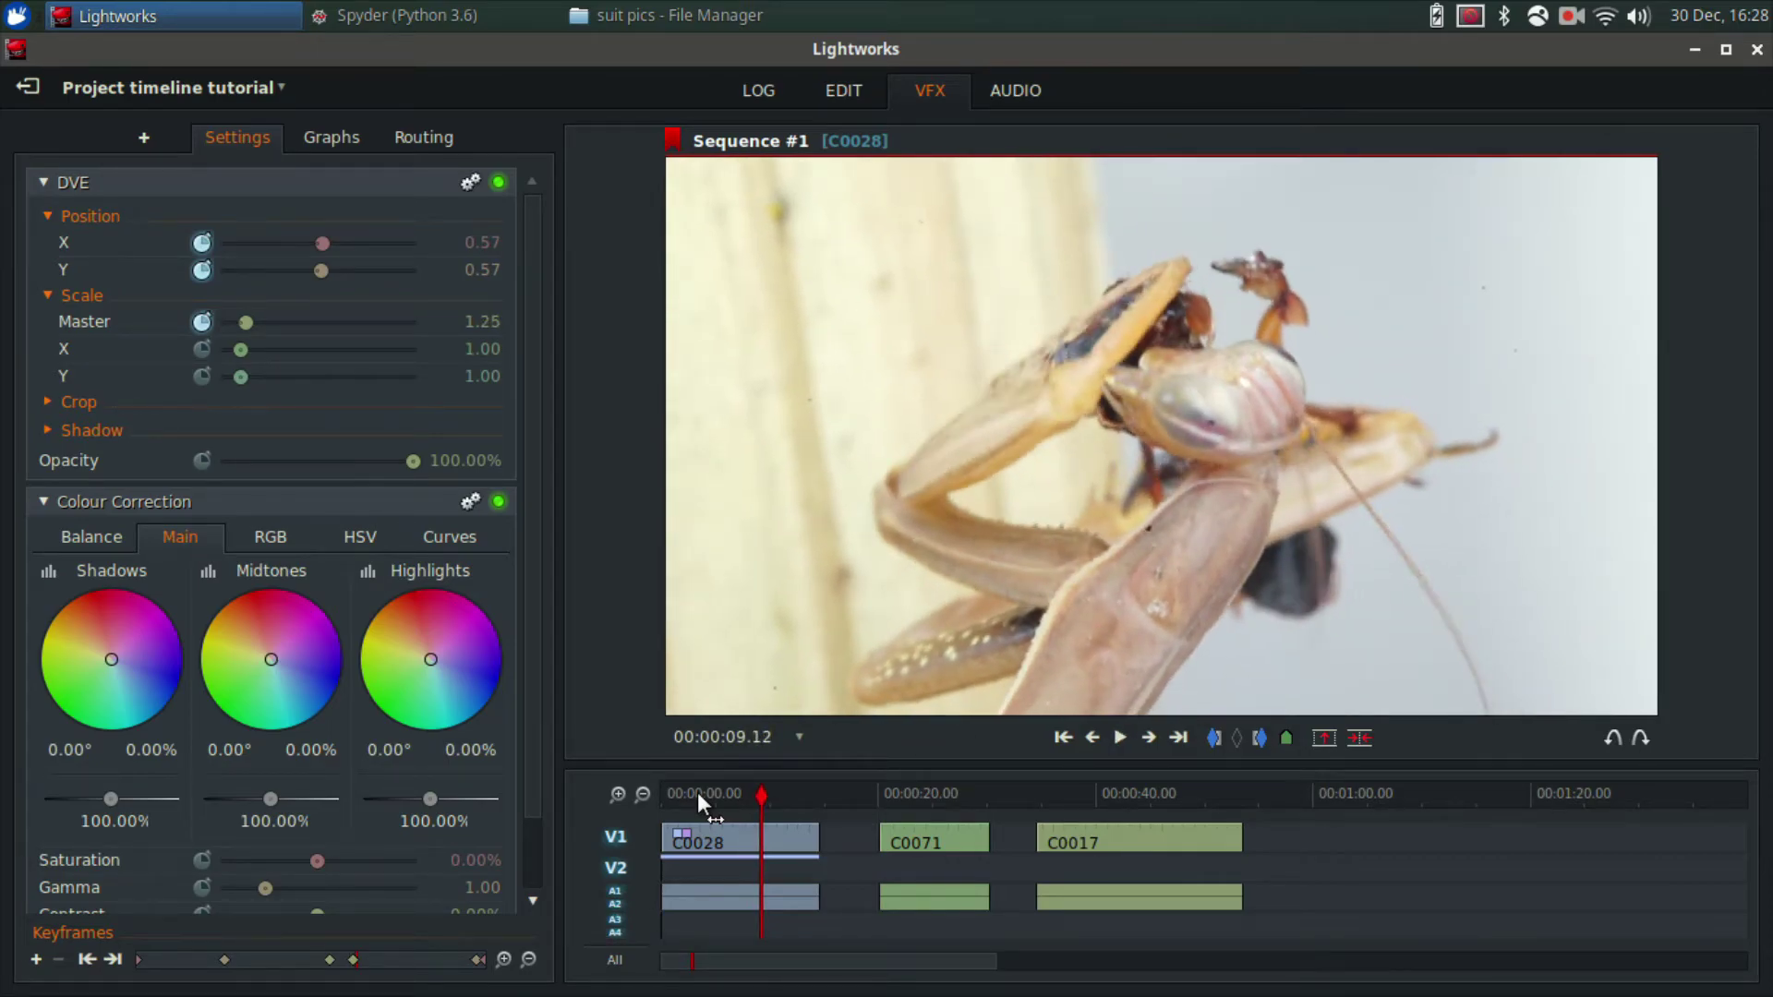
key("Right")
key("Right")
key("Right")
key("Right")
key("Right")
key("Right")
key("Right")
key("Right")
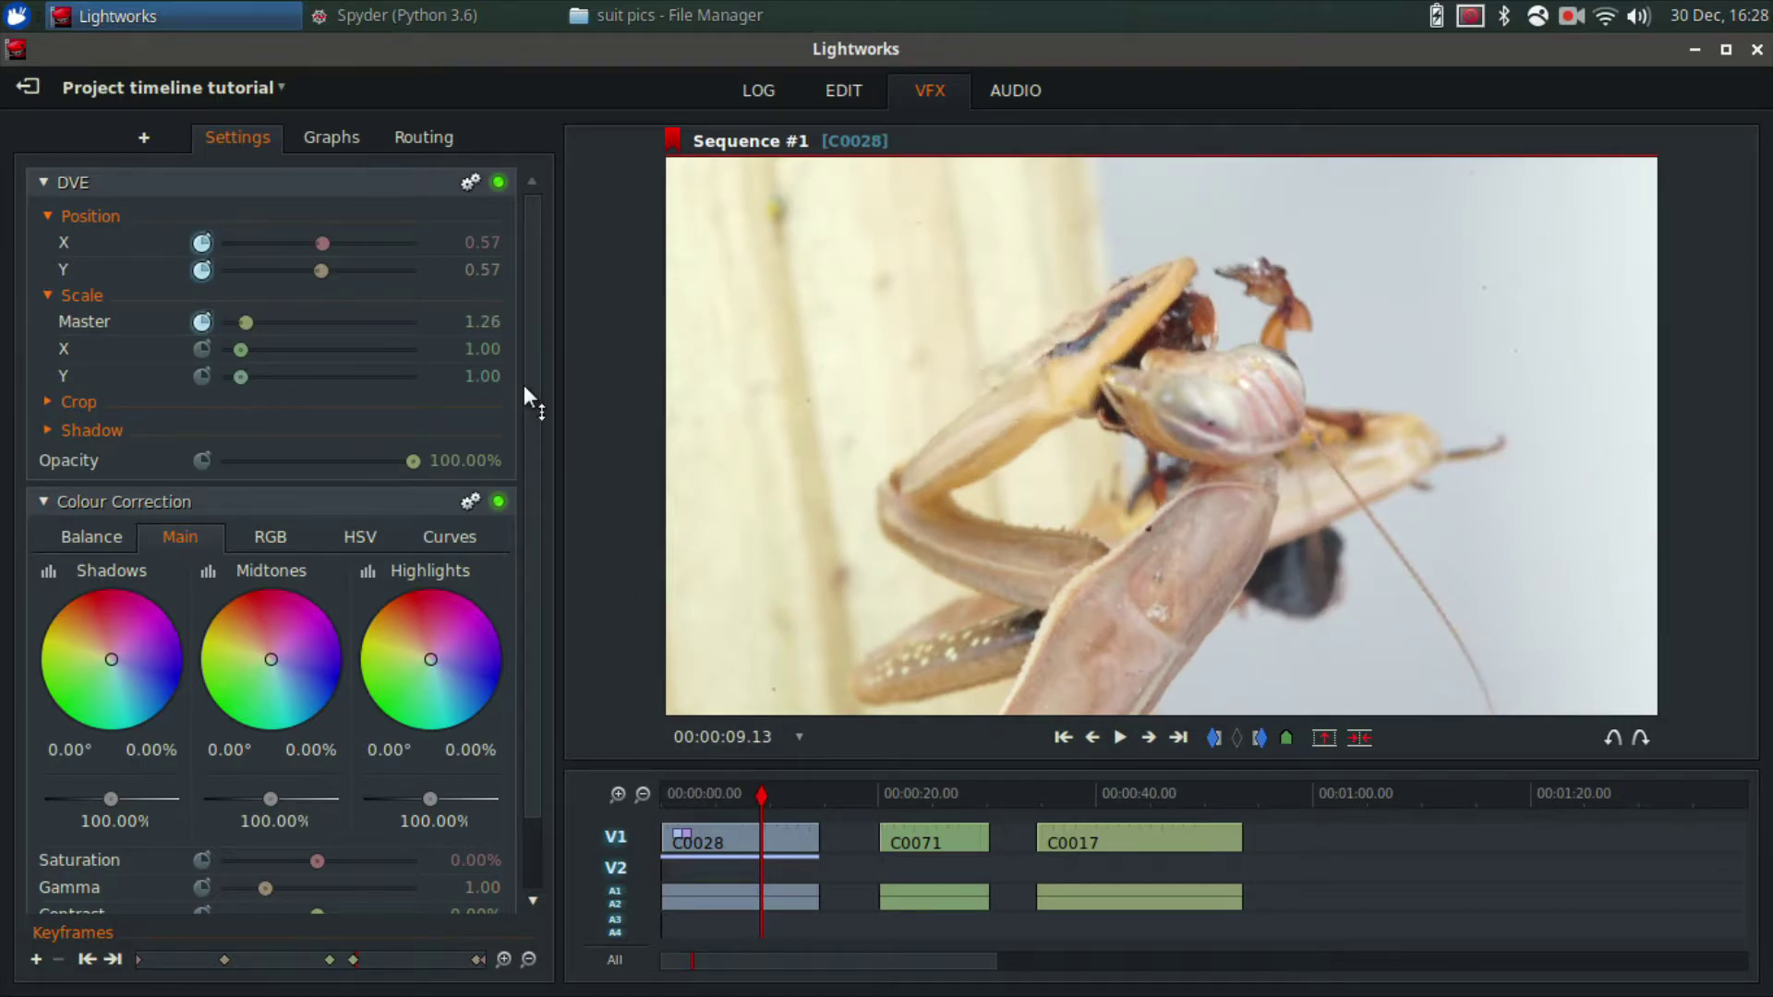
key("Right")
key("Right")
key("Right")
key("Right")
key("Right")
key("Right")
key("Right")
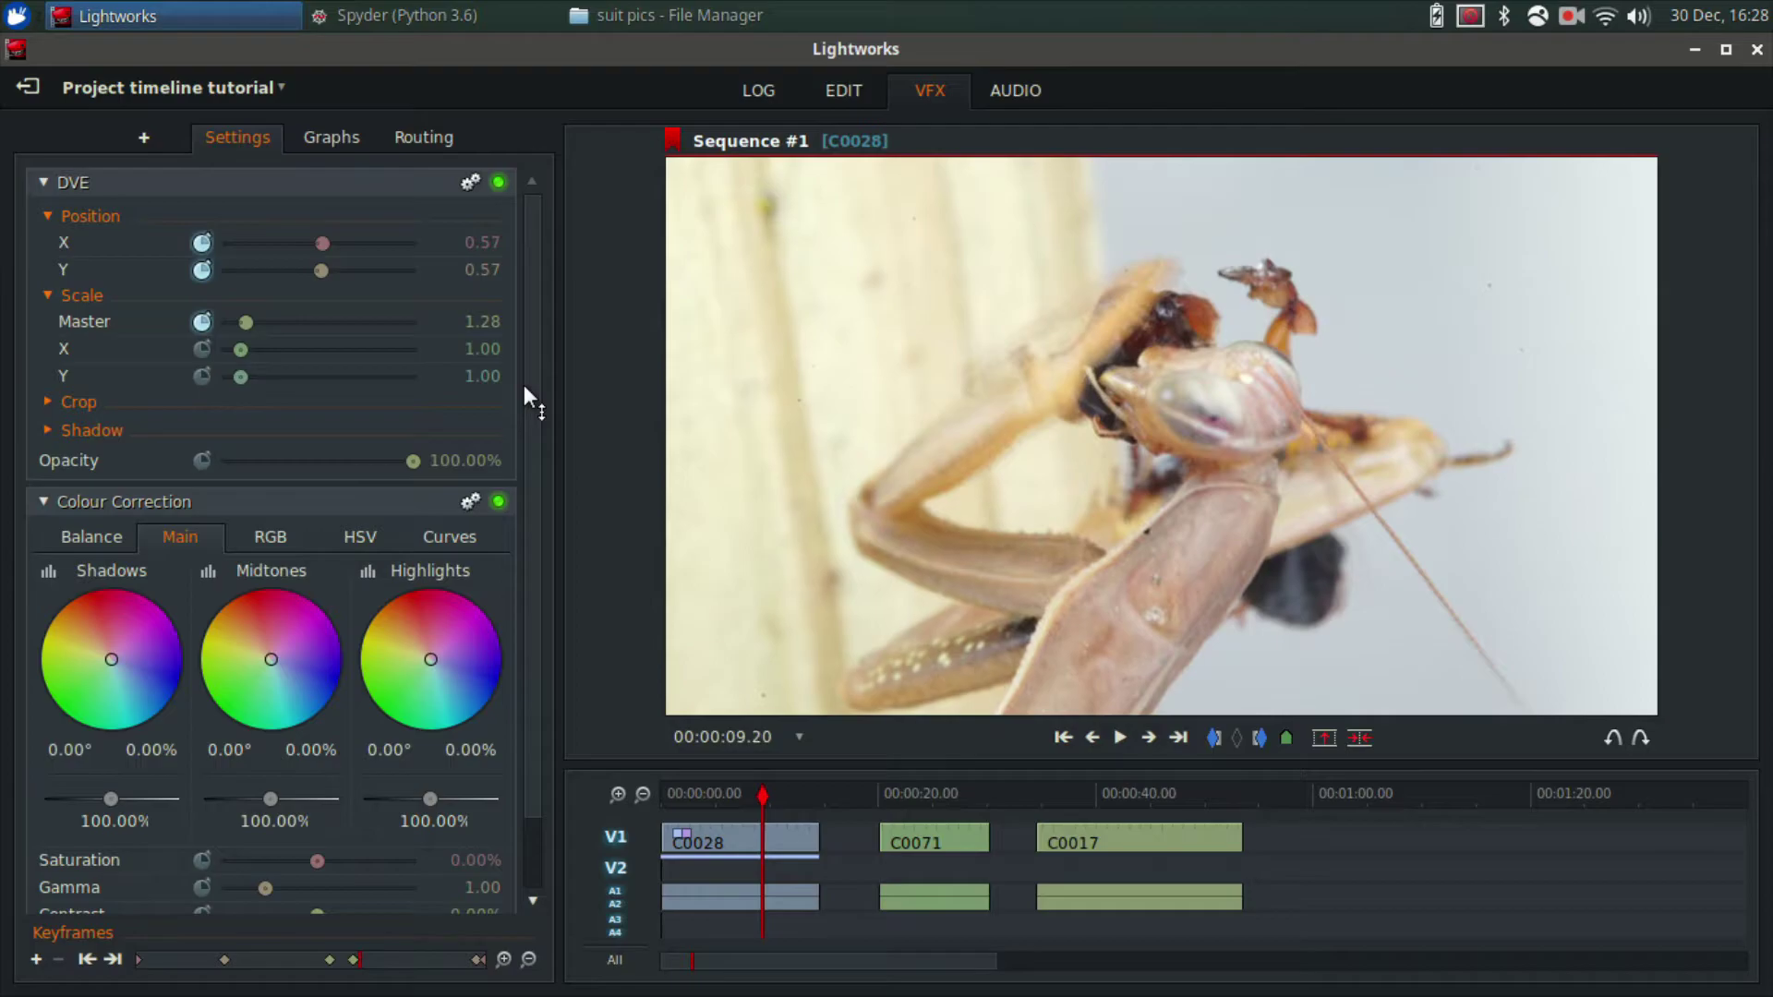
key("Left")
key("Left")
key("Left")
key("Left")
key("Left")
key("Left")
key("Left")
key("Left")
key("Left")
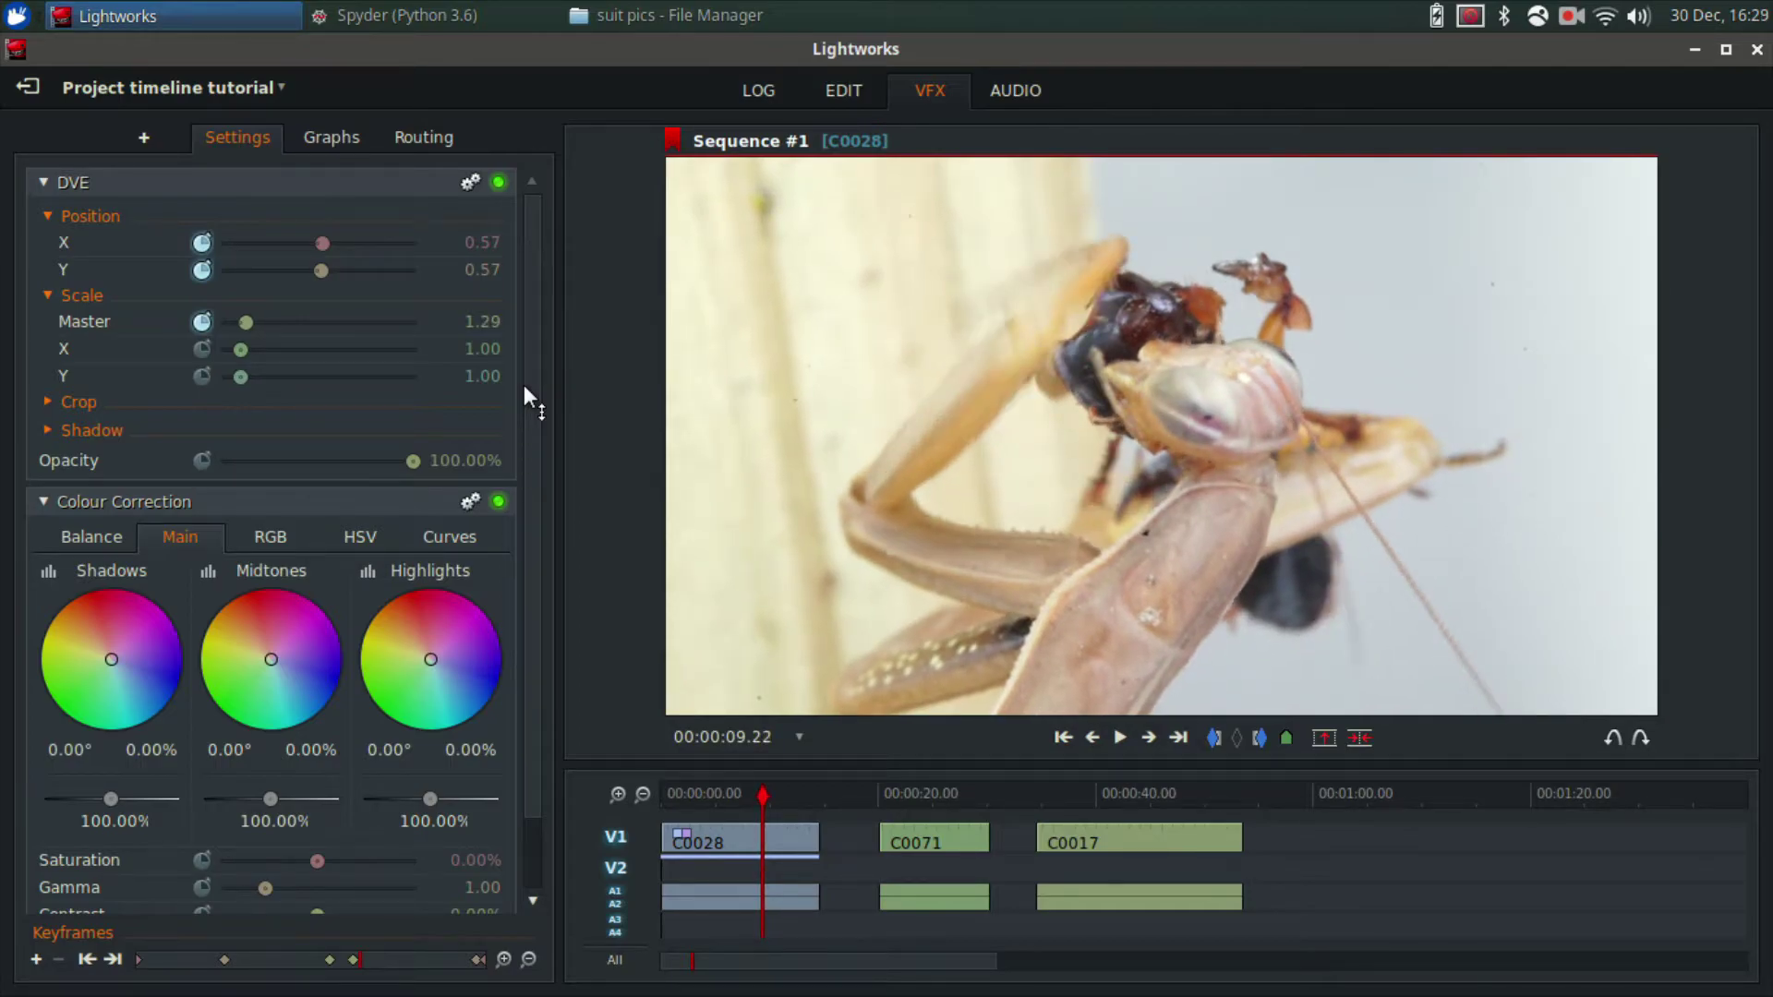
key("Left")
key("Left")
key("Left")
key("Left")
key("Left")
key("Left")
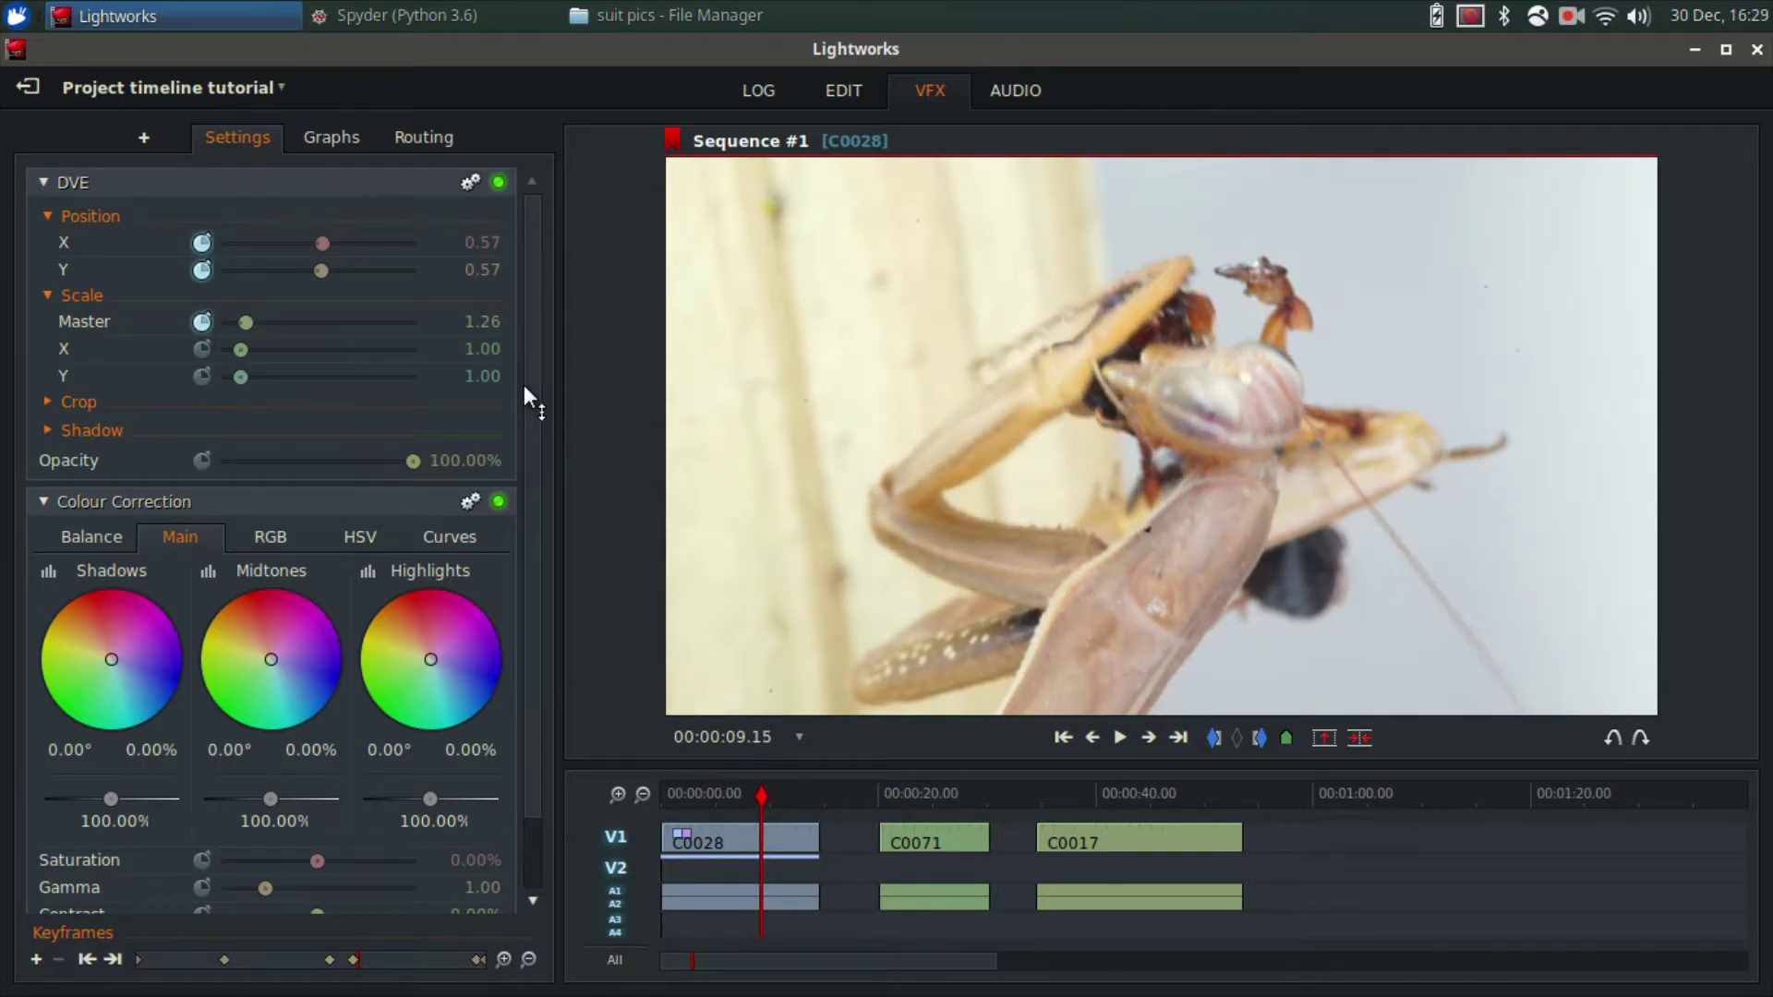
key("Left")
key("Left")
key("Left")
key("Left")
key("Left")
key("Left")
key("Left")
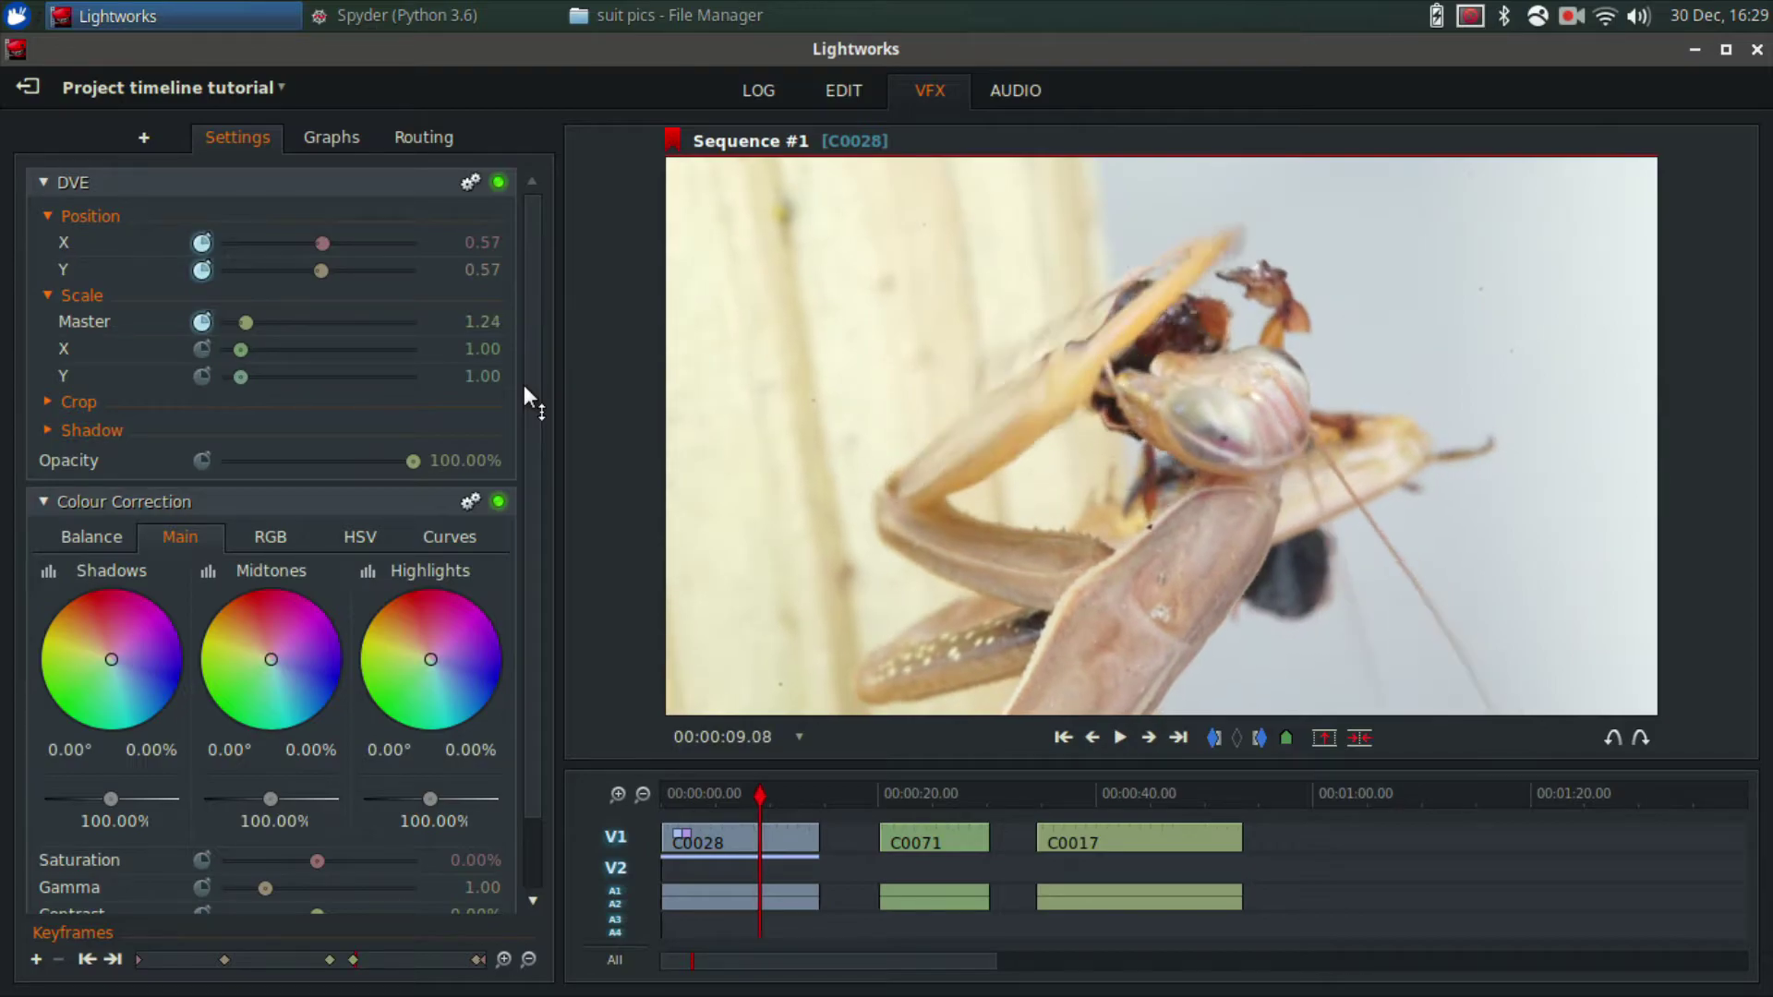
key("Right")
key("Right")
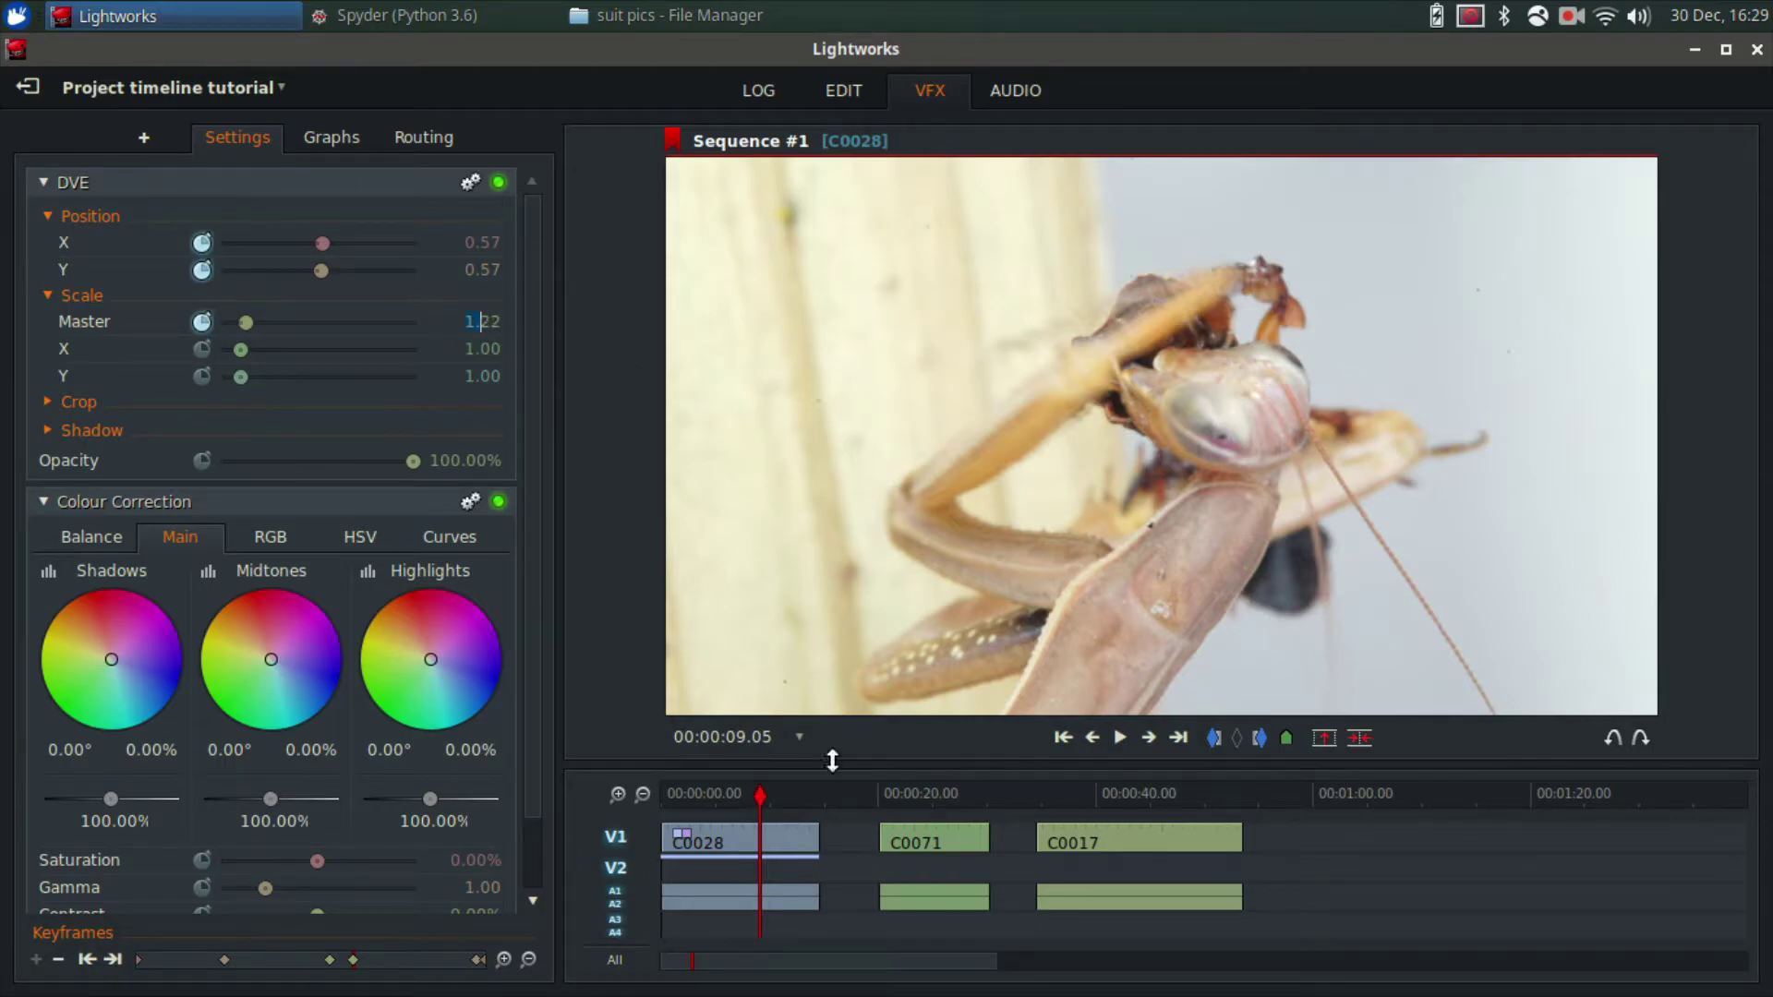
Replay the mantis zoom-out from about 7 seconds, confirming it reaches 1.22 by 12.30.
left_click(492, 319)
left_click(806, 790)
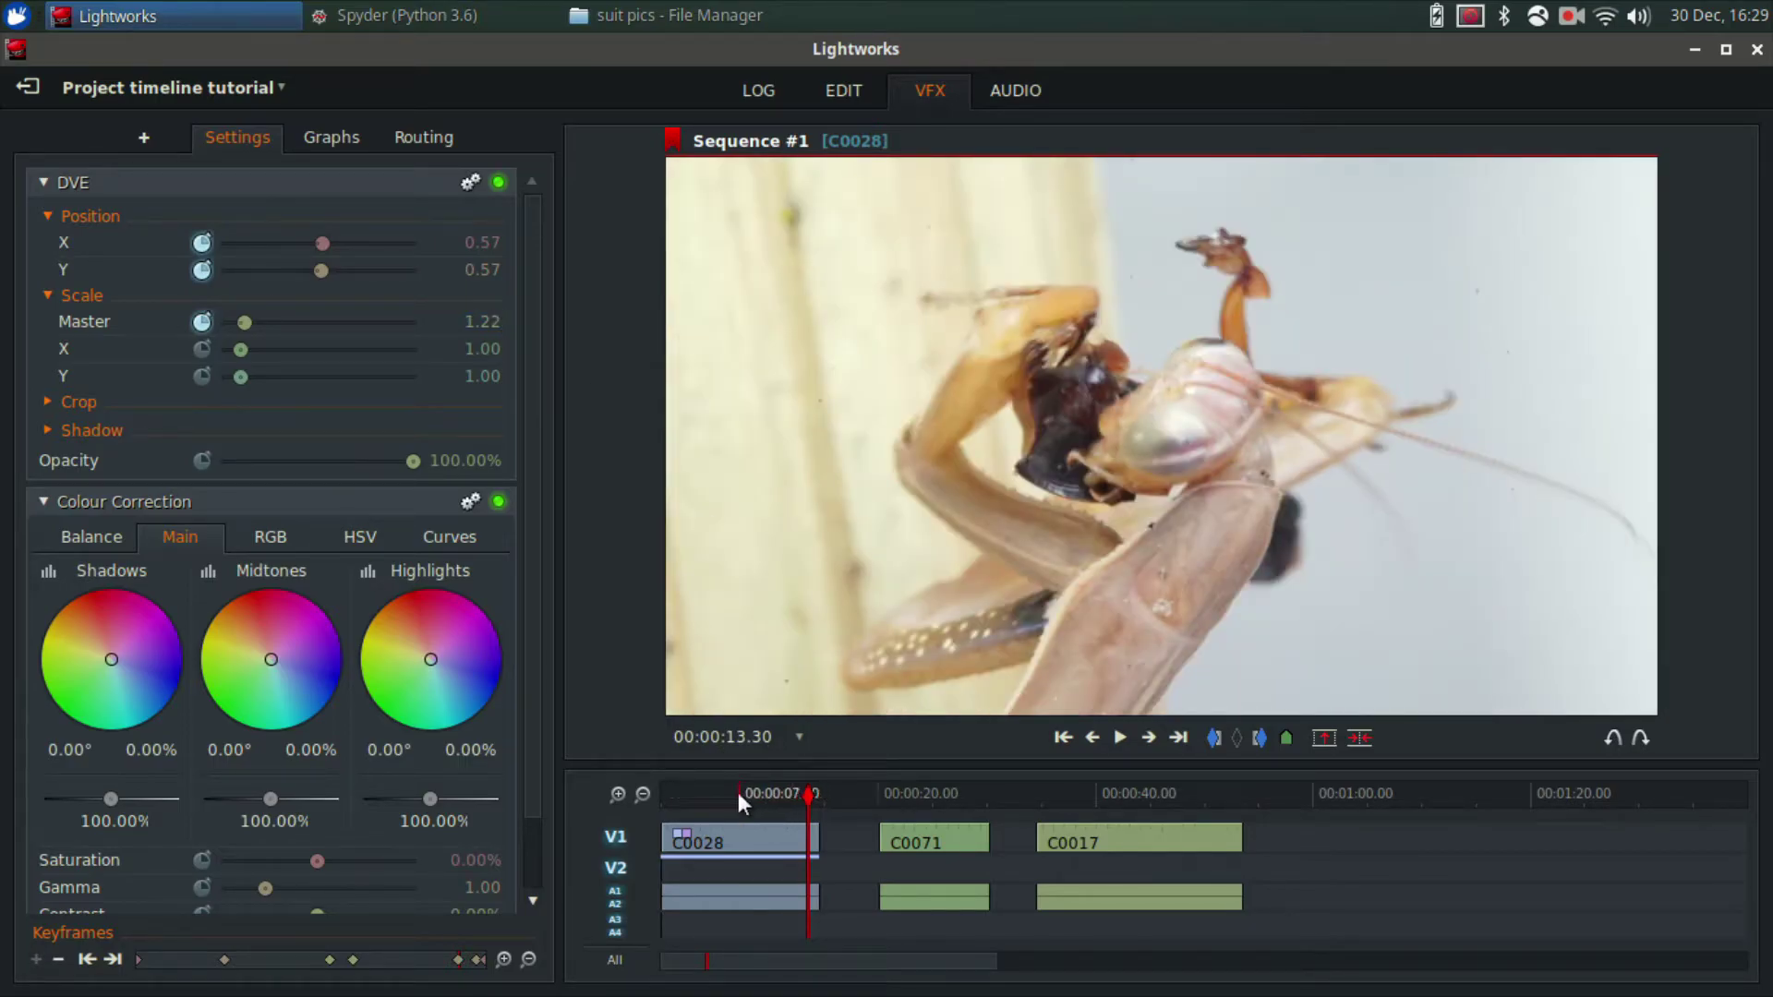
left_click(739, 792)
key("space")
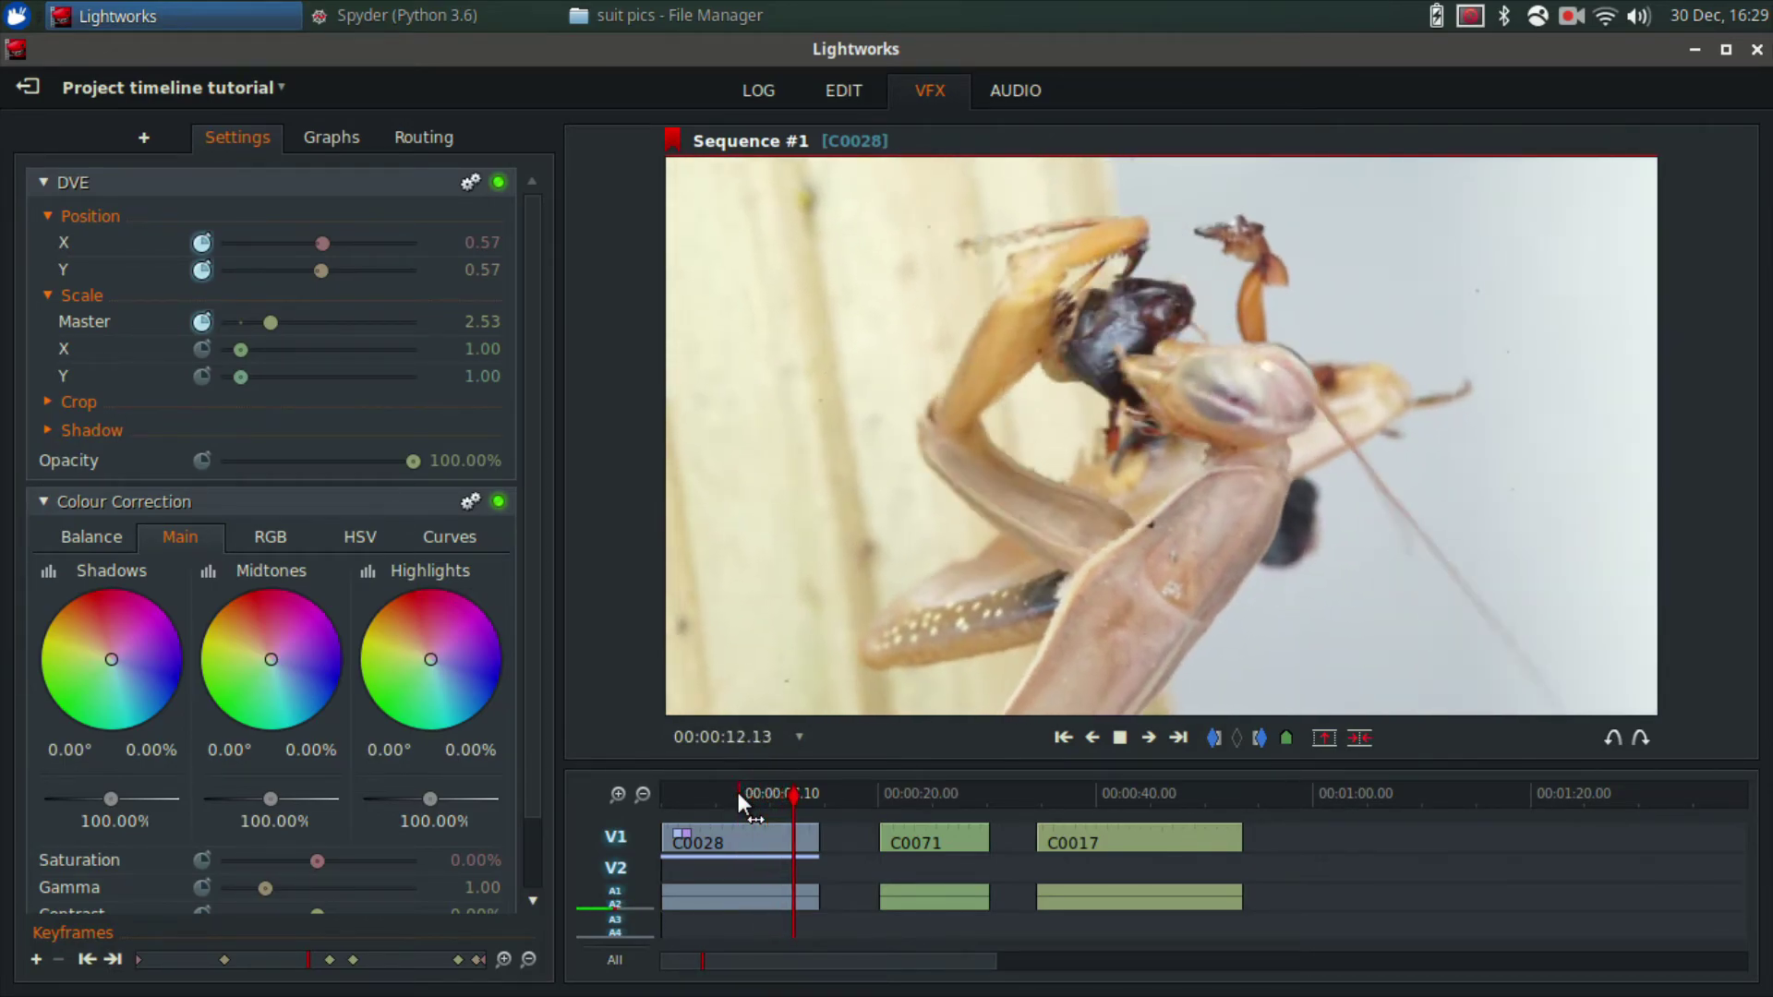
key("space")
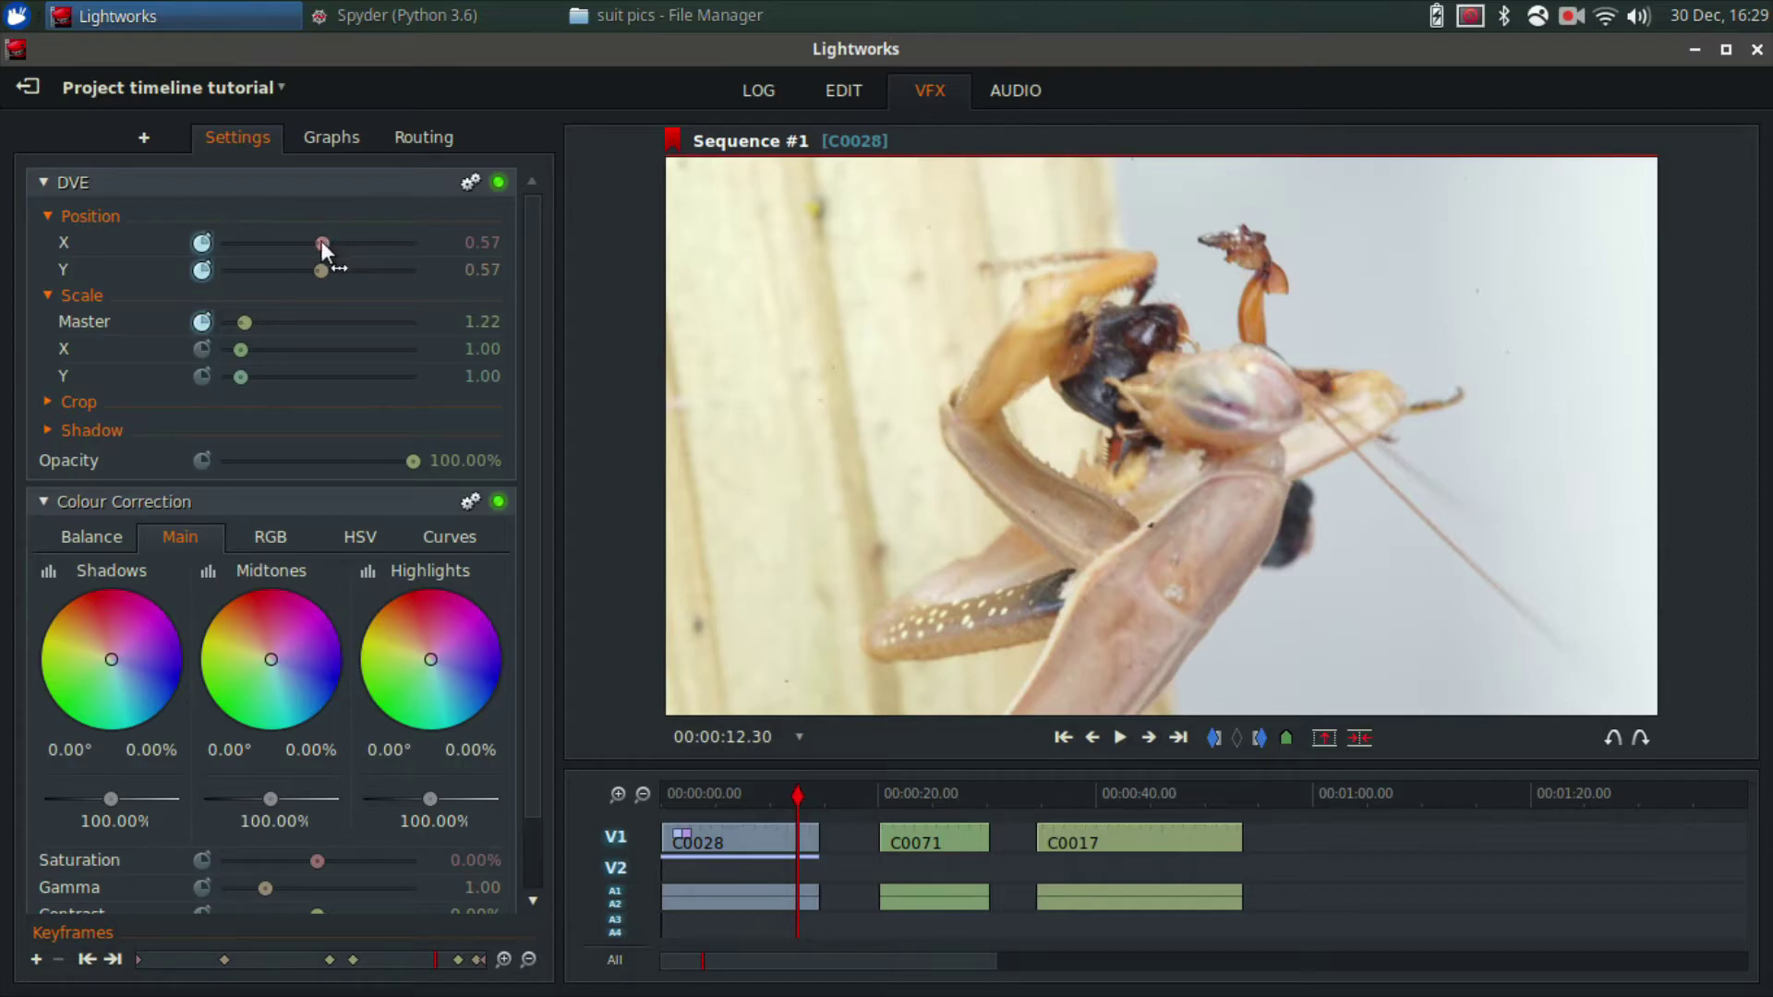
Keyframe DVE Position X at 12.30 and 13.37 so the mantis slides out to the left.
mouse_move(322, 243)
left_mouse_down()
mouse_move(325, 267)
mouse_move(345, 268)
left_mouse_up()
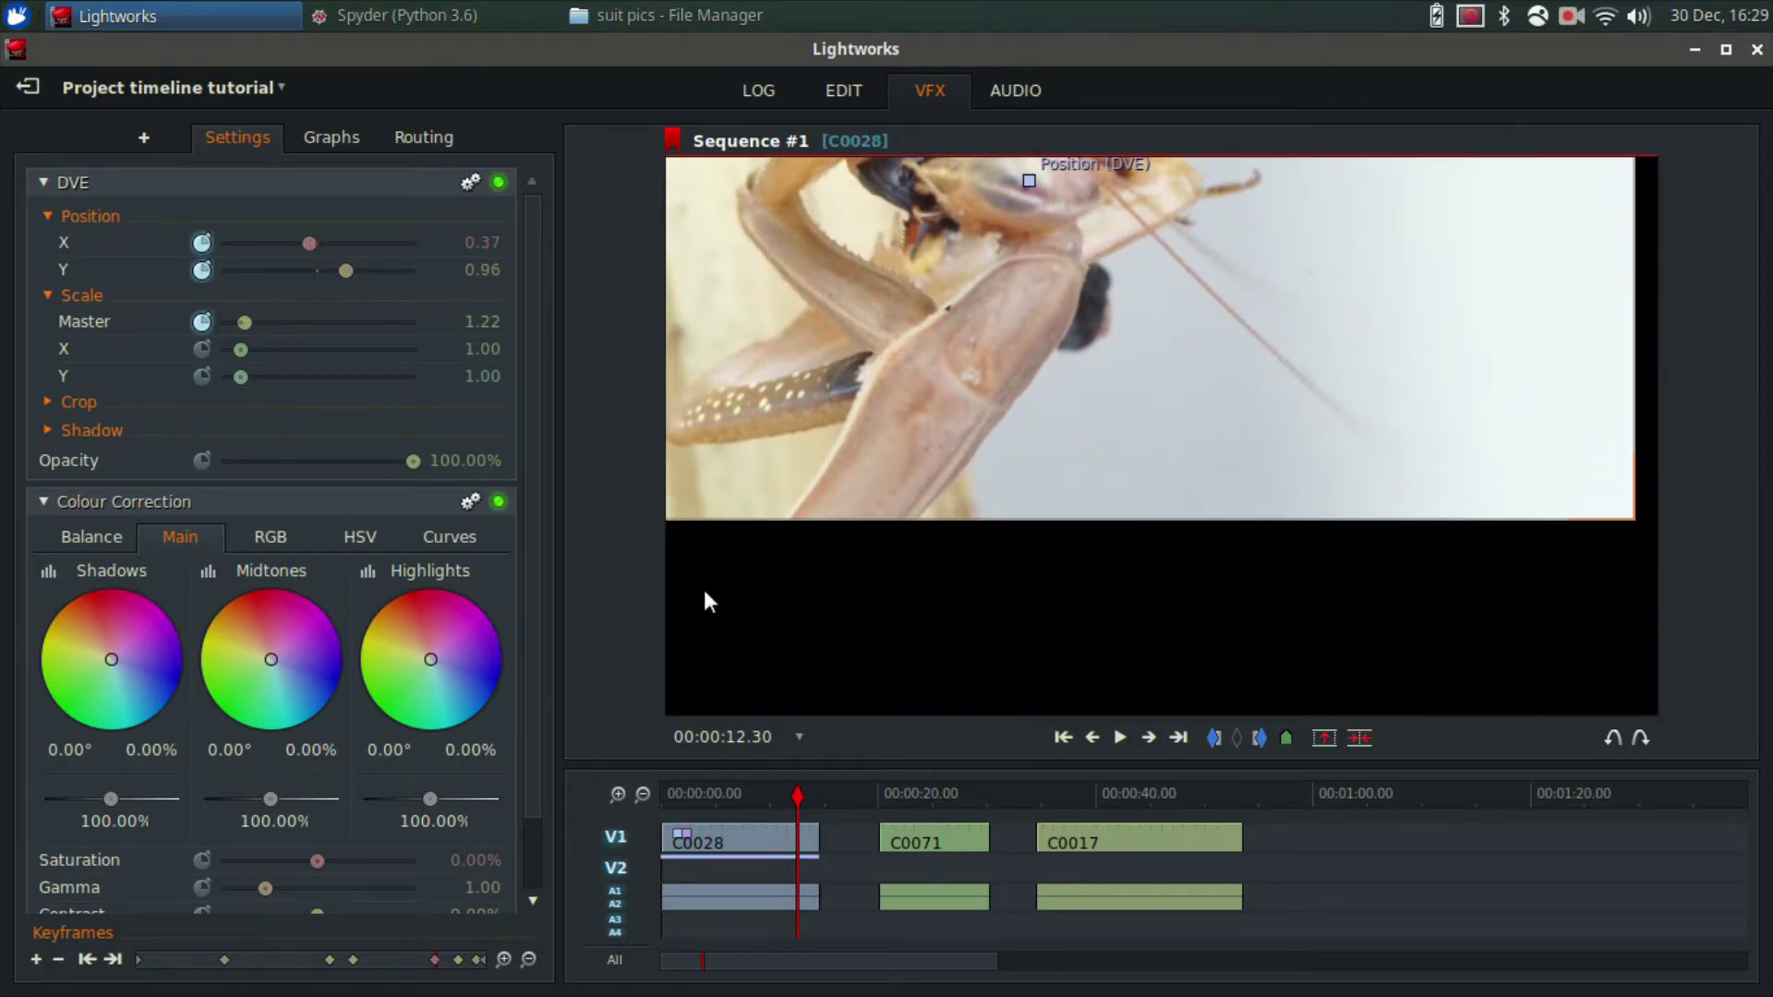
left_click(809, 793)
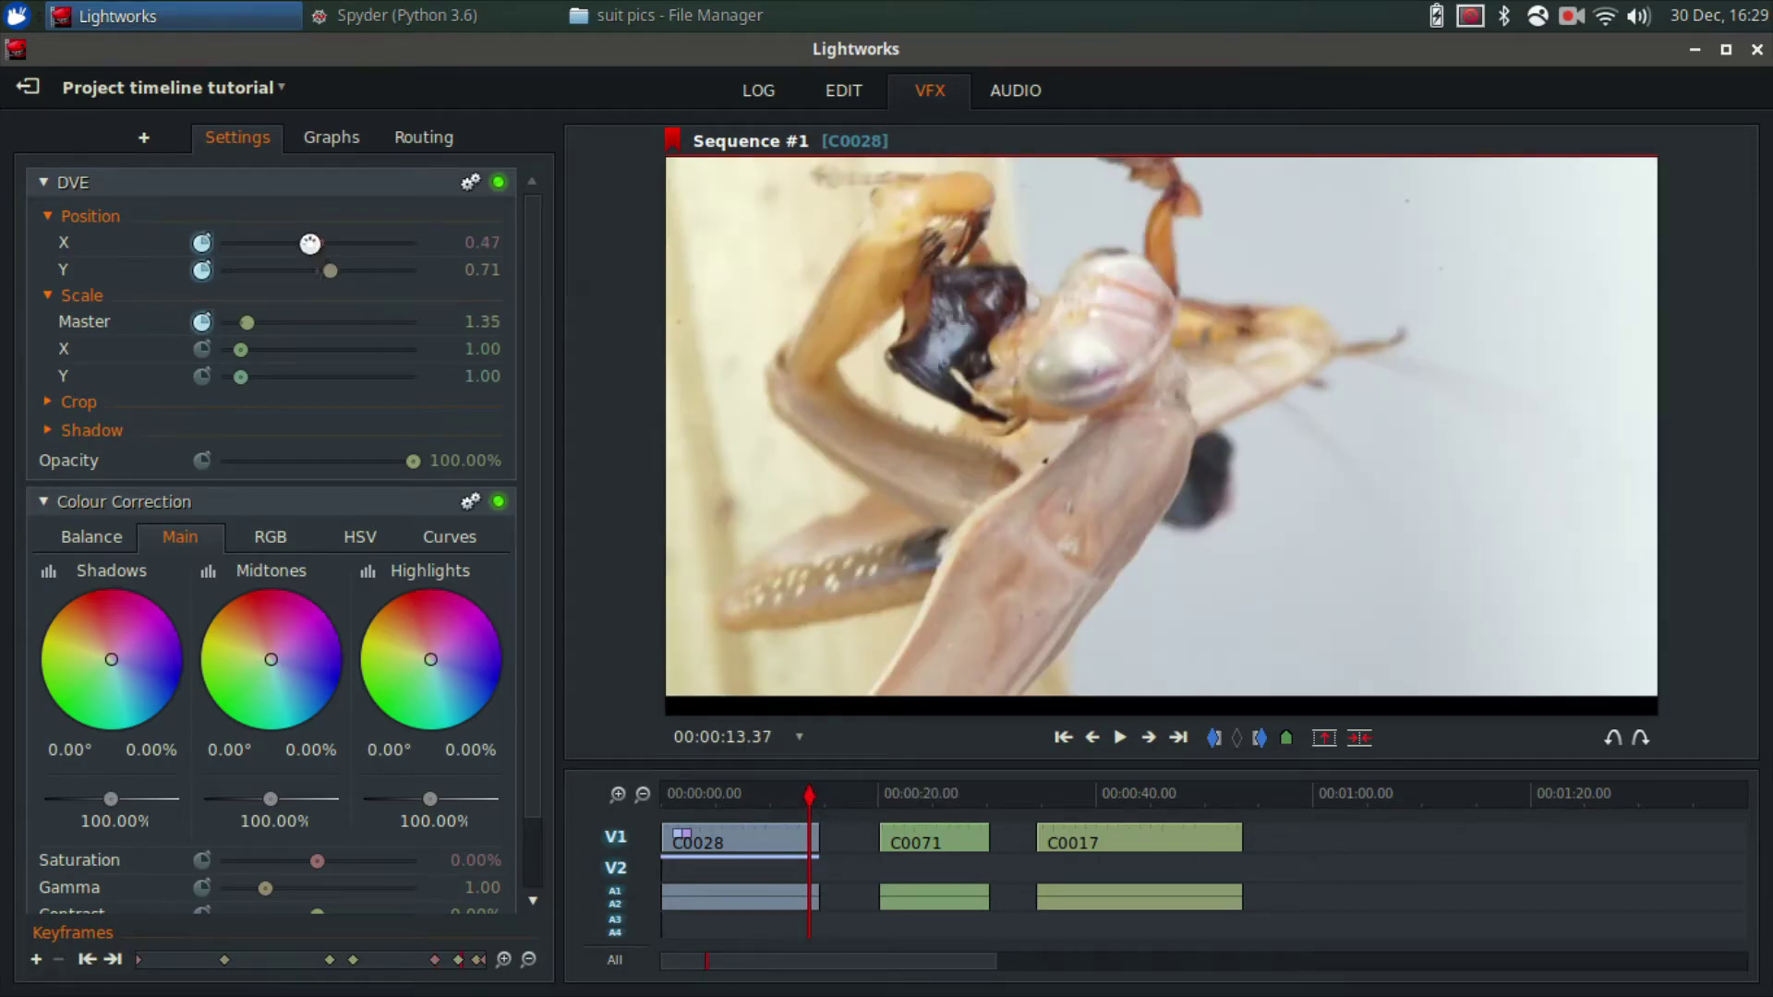
left_click_drag(314, 242, 279, 242)
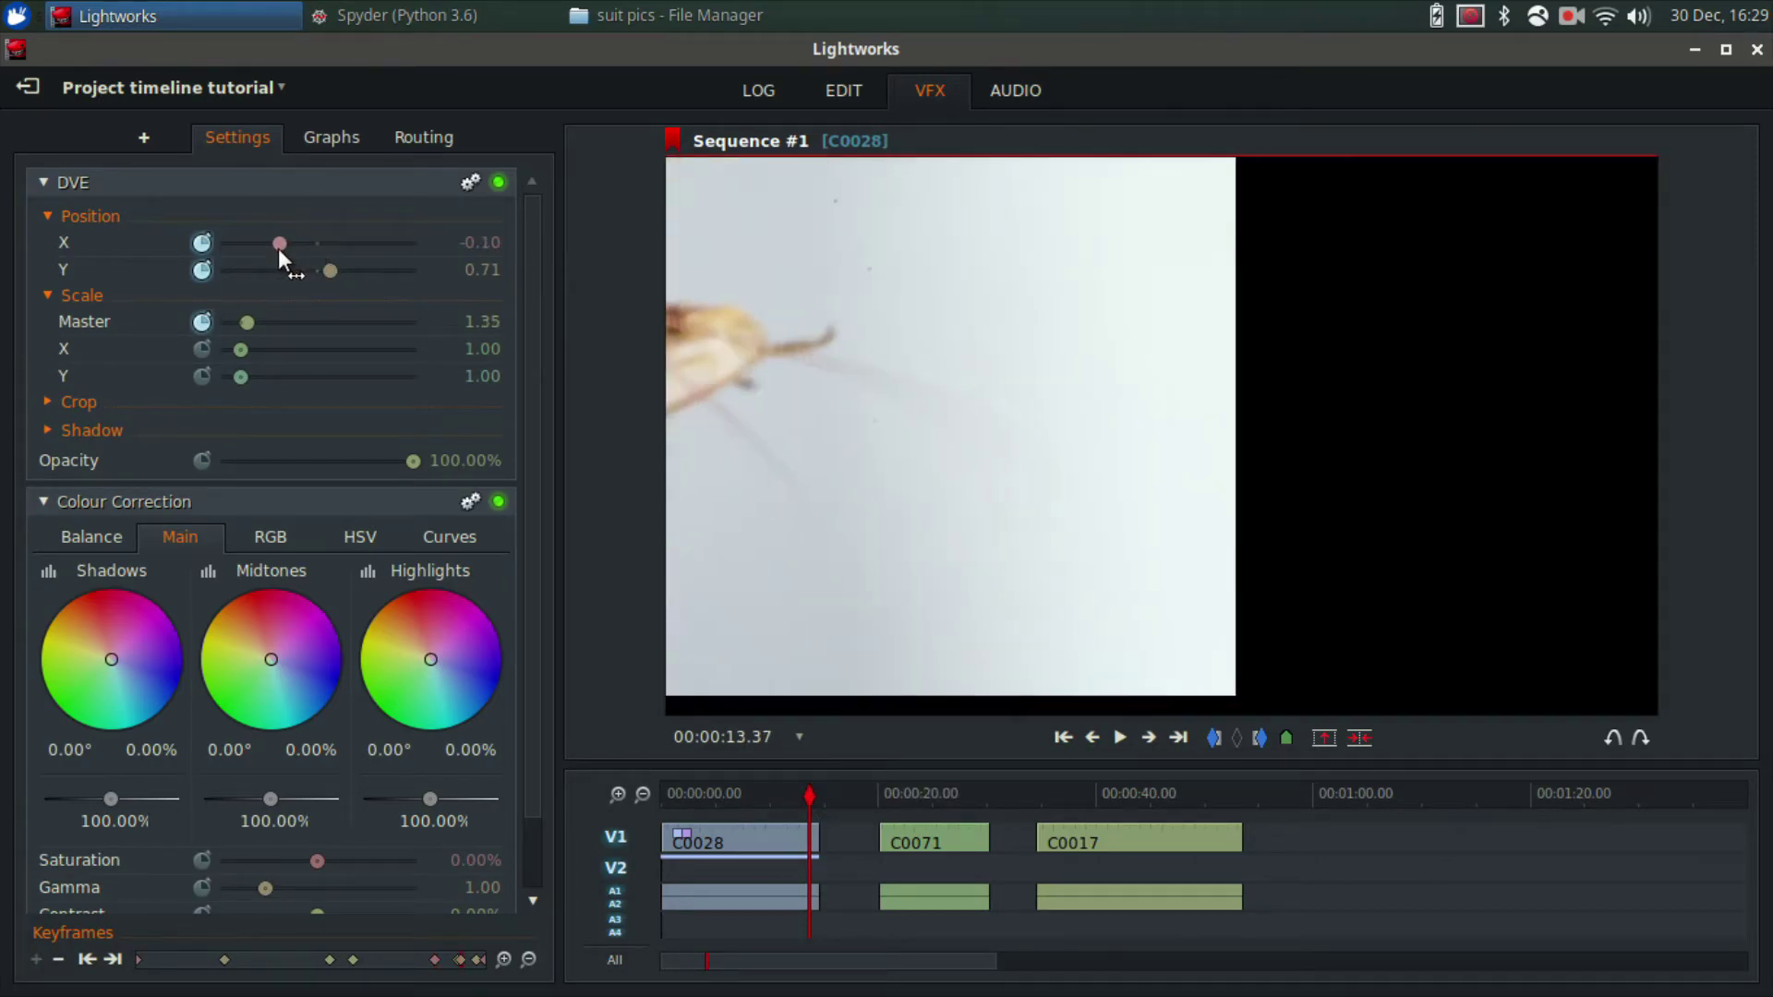
Play the mantis animation from the start, then scrub onto worm clip C0071 at 27.43.
left_click(661, 793)
key("space")
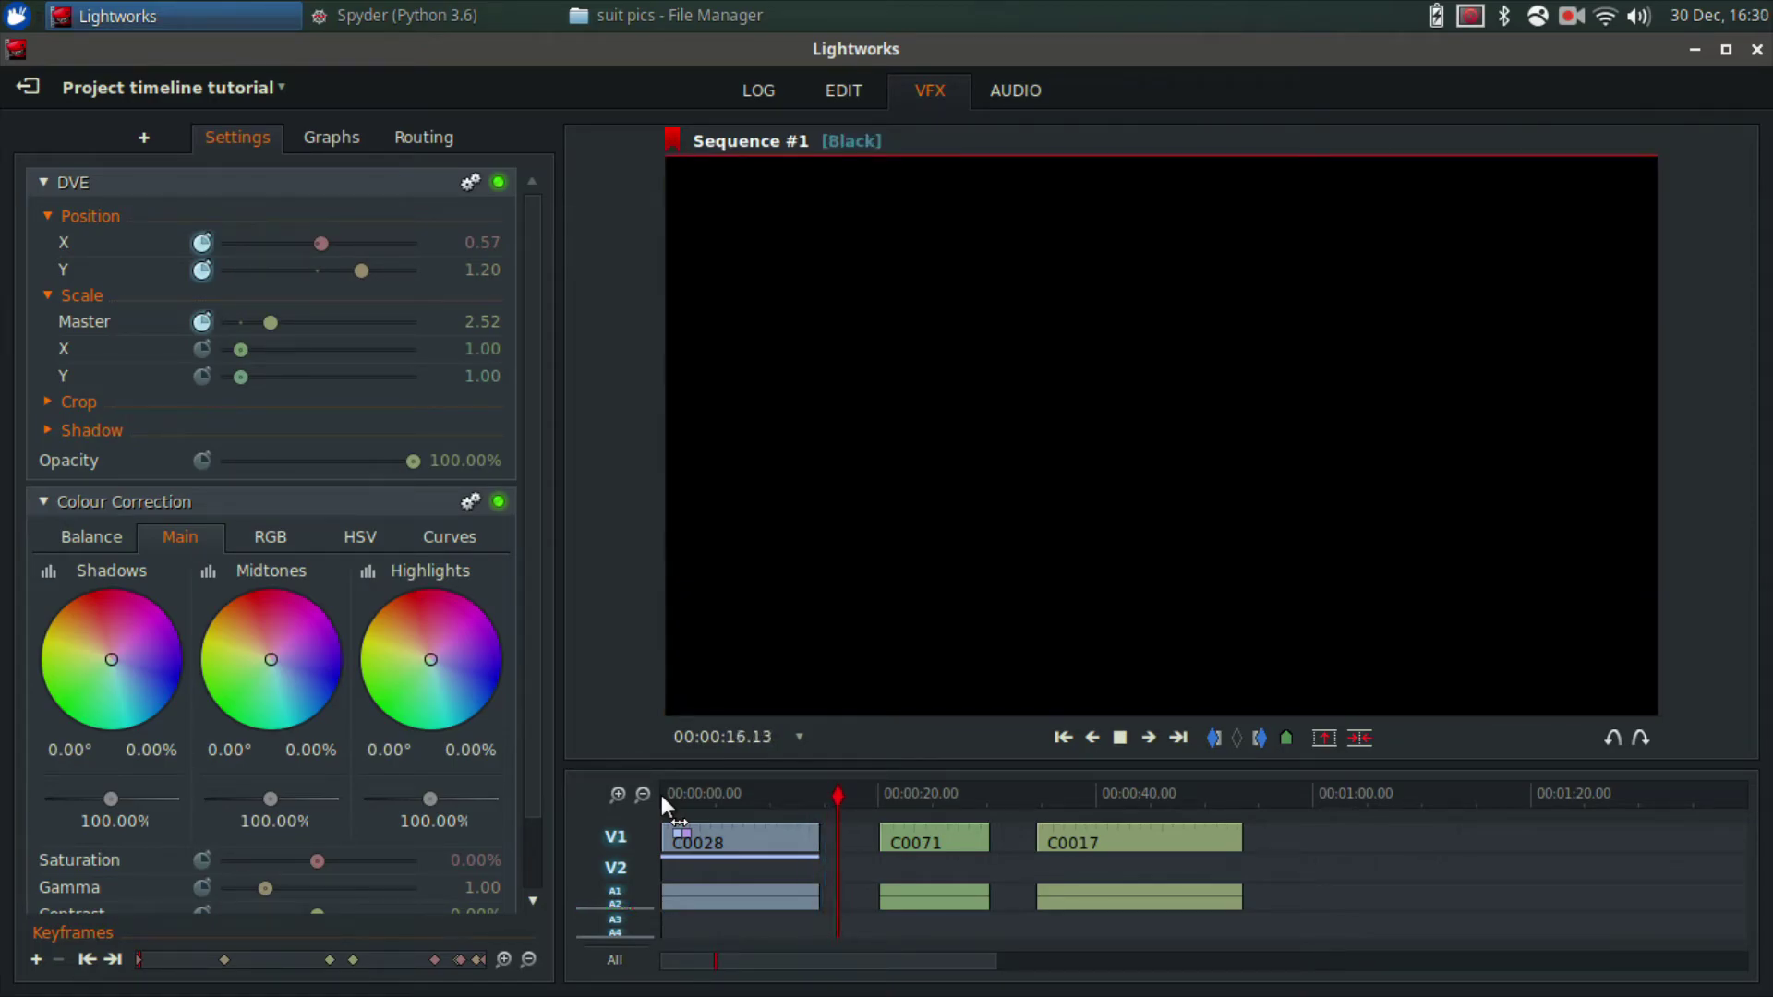
left_click(662, 793)
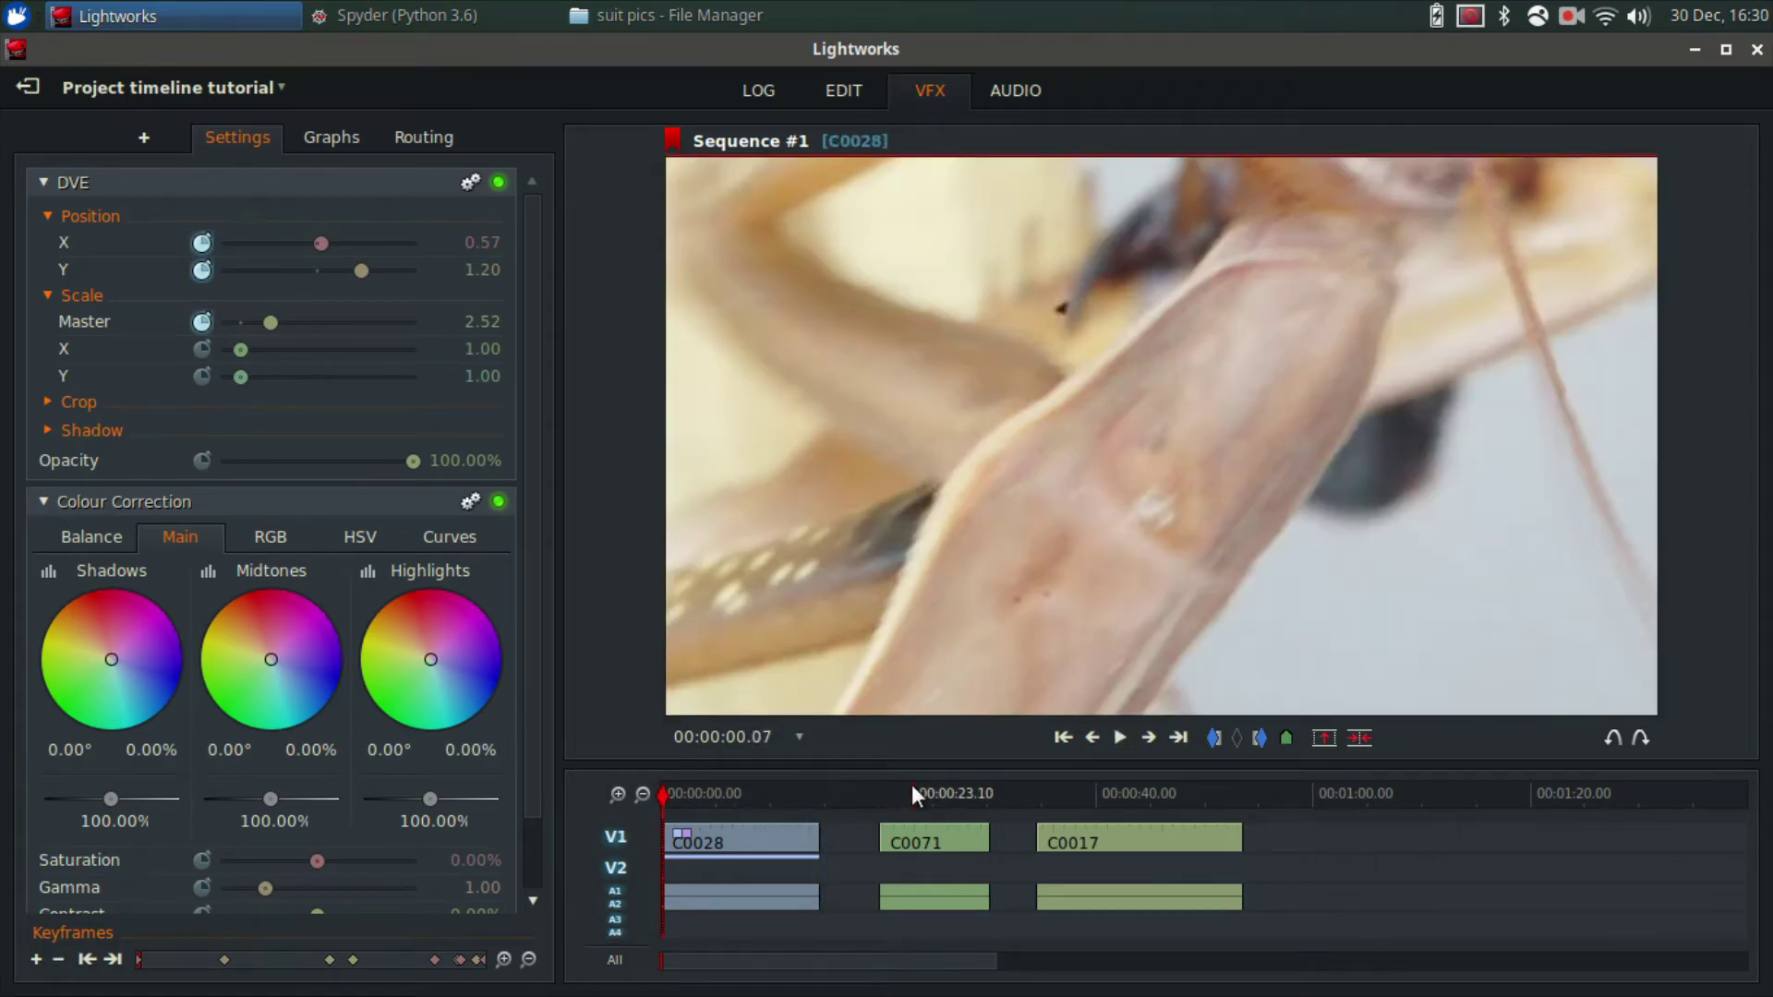
left_click_drag(913, 787, 960, 800)
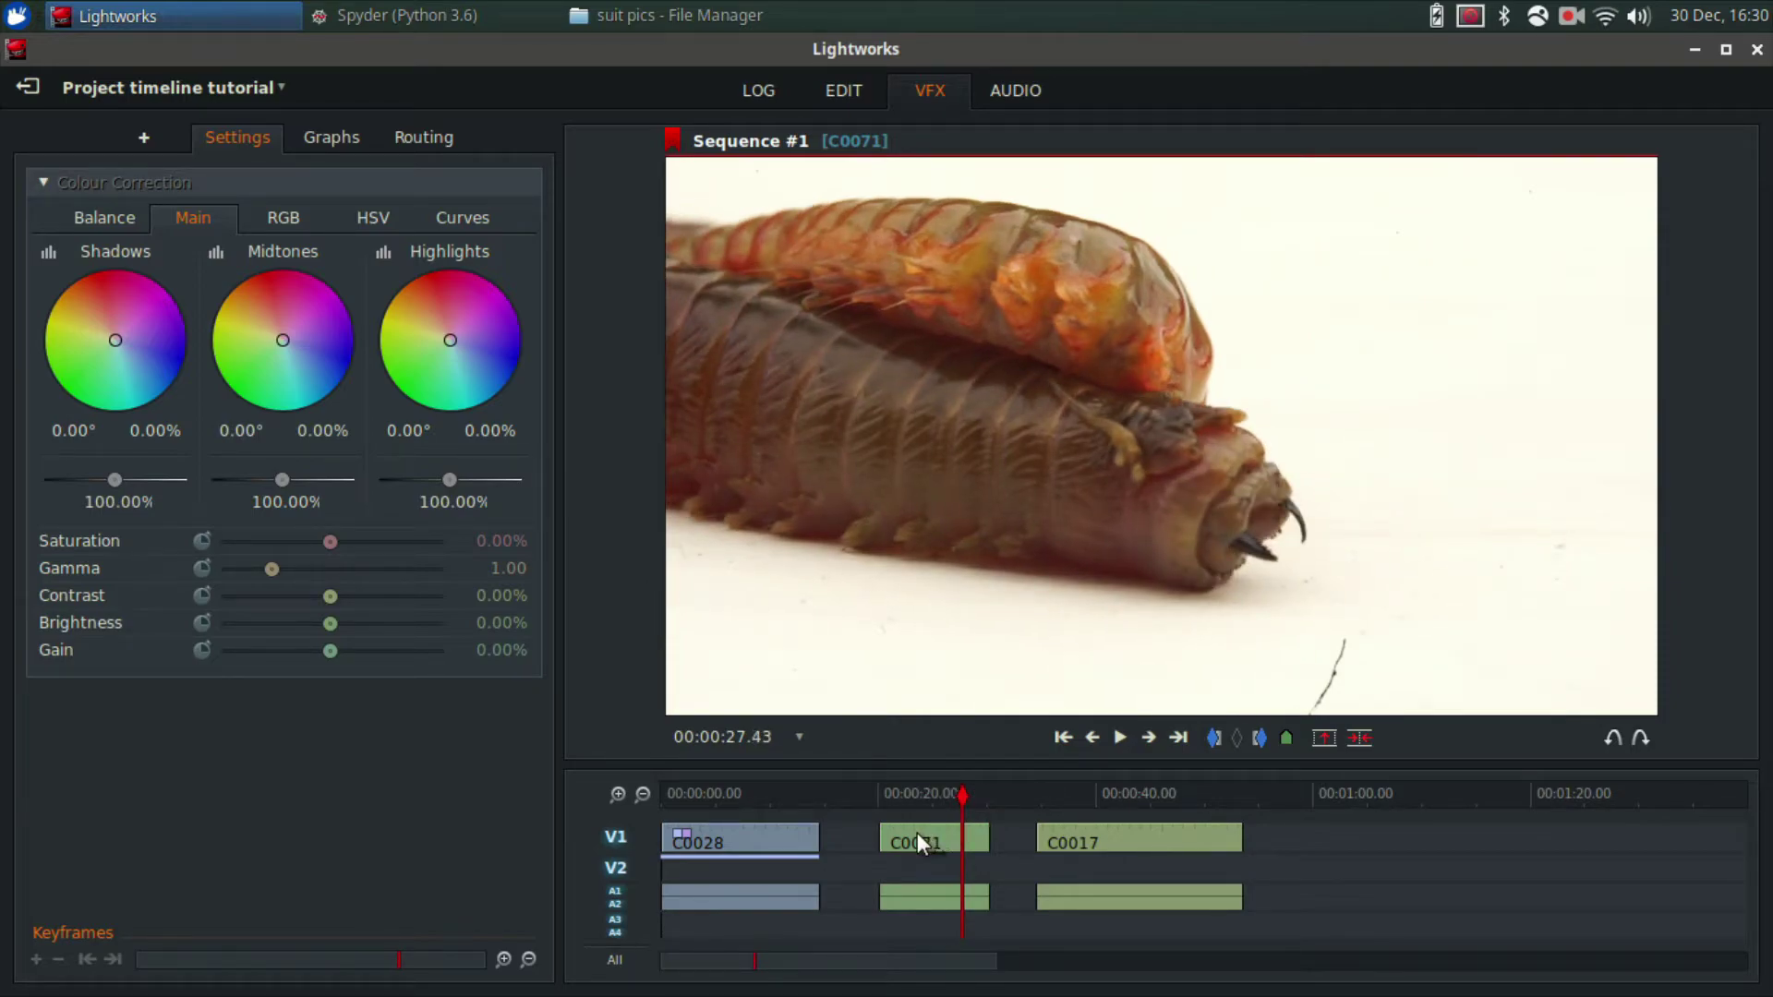
right_click(917, 833)
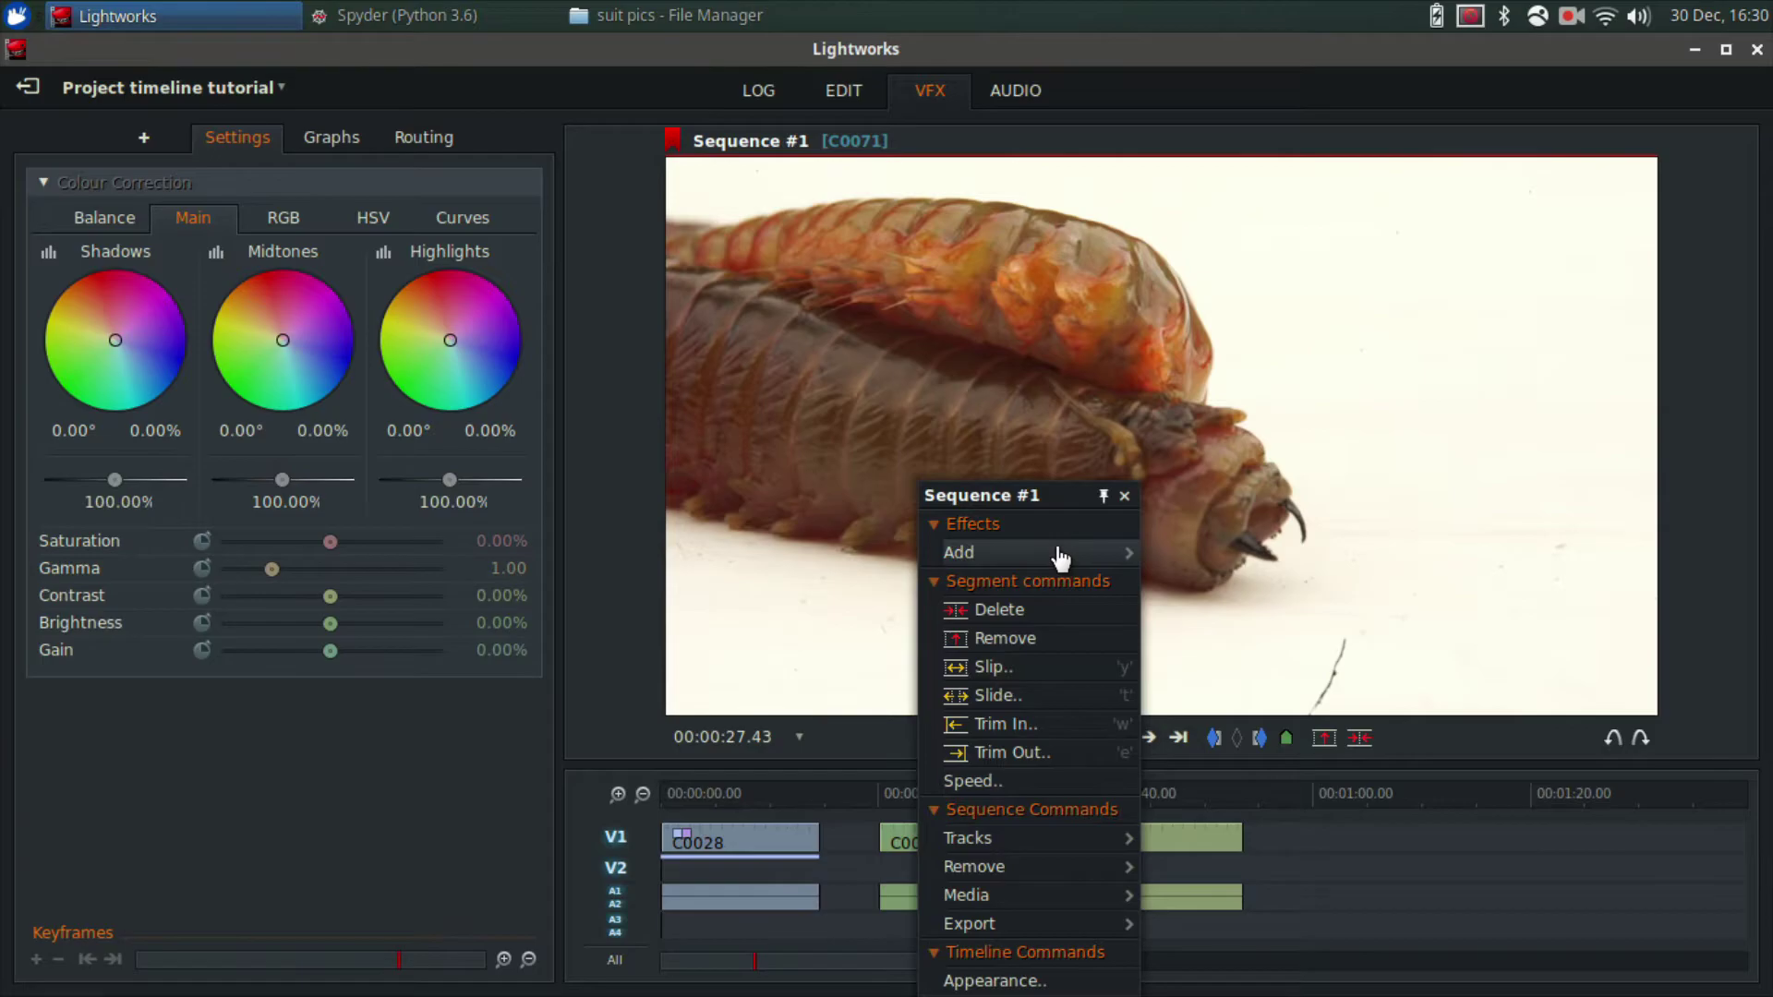
mouse_move(1060, 557)
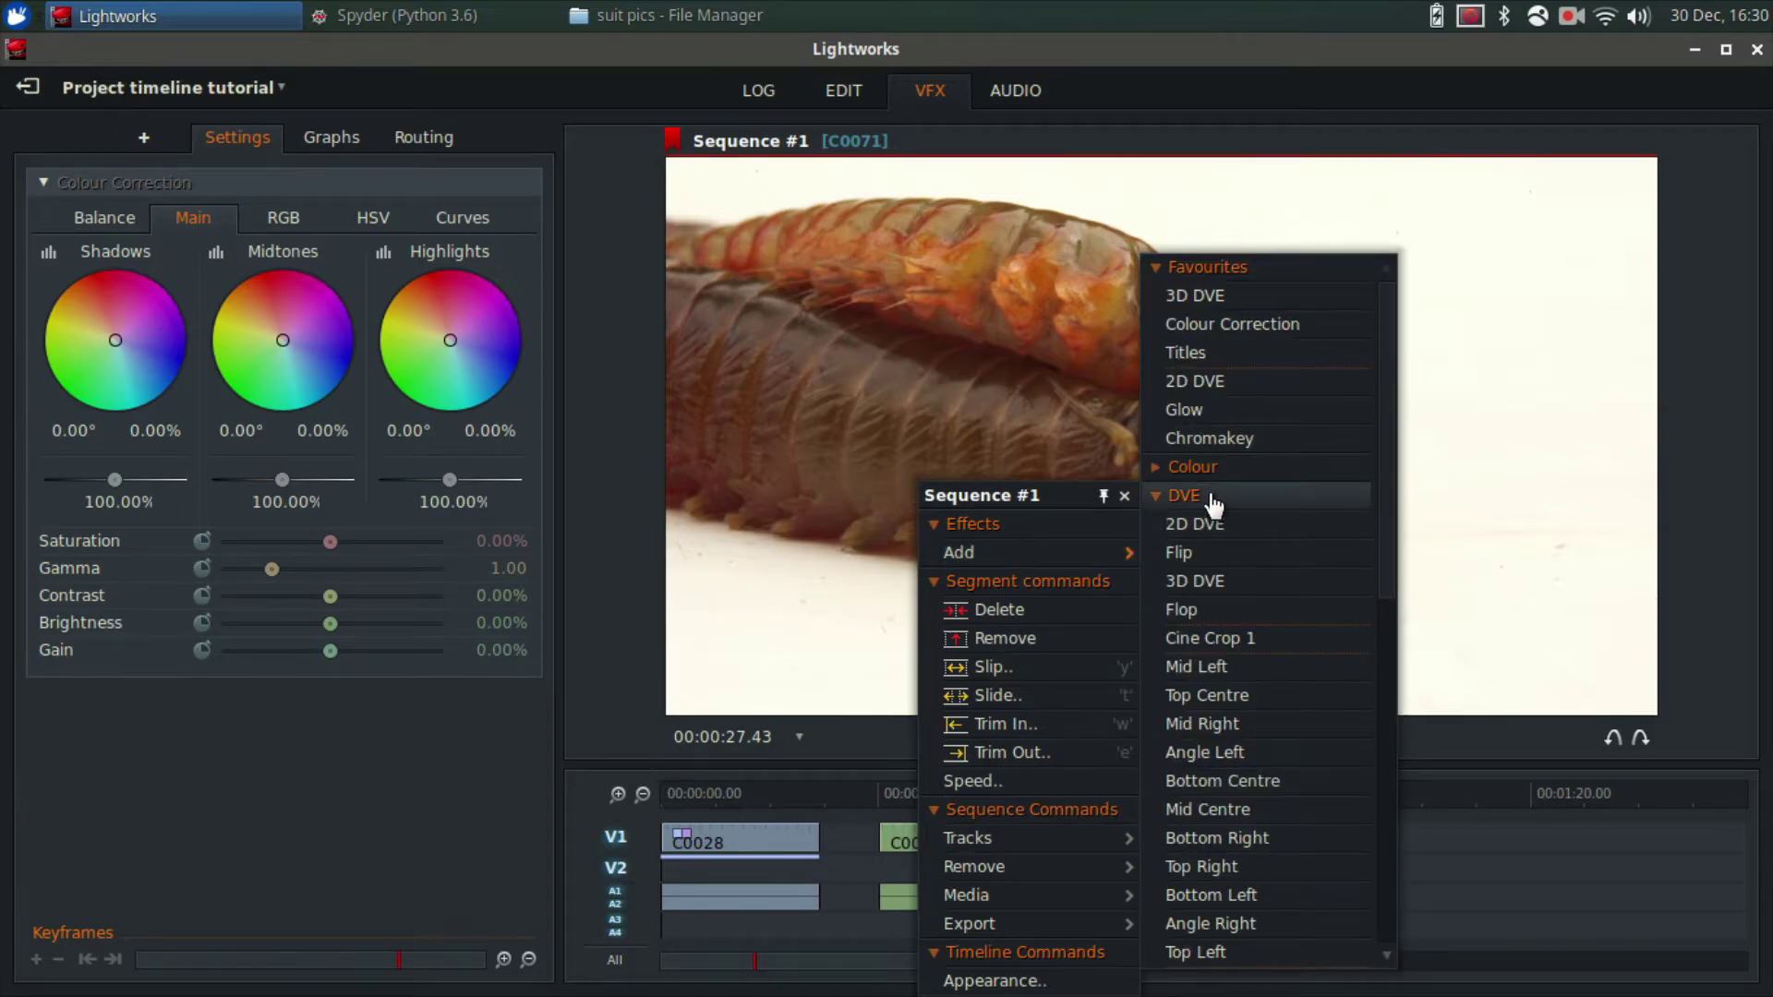
left_click(1184, 495)
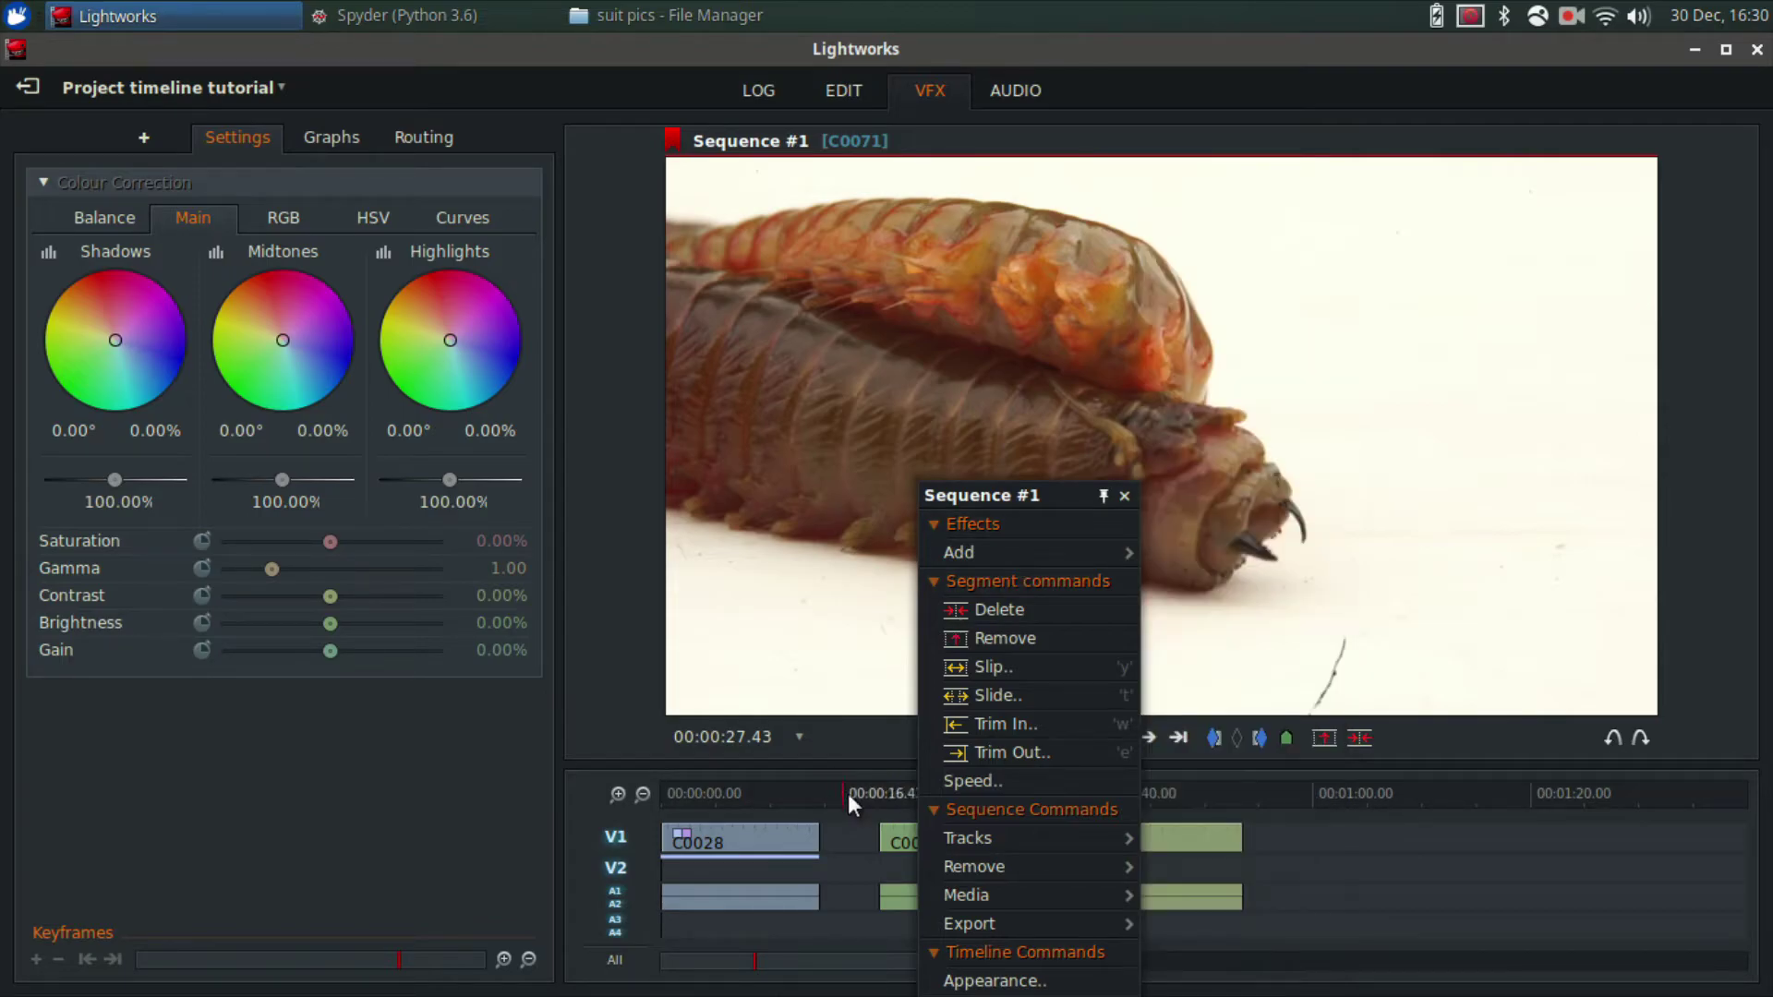
left_click_drag(894, 801, 894, 794)
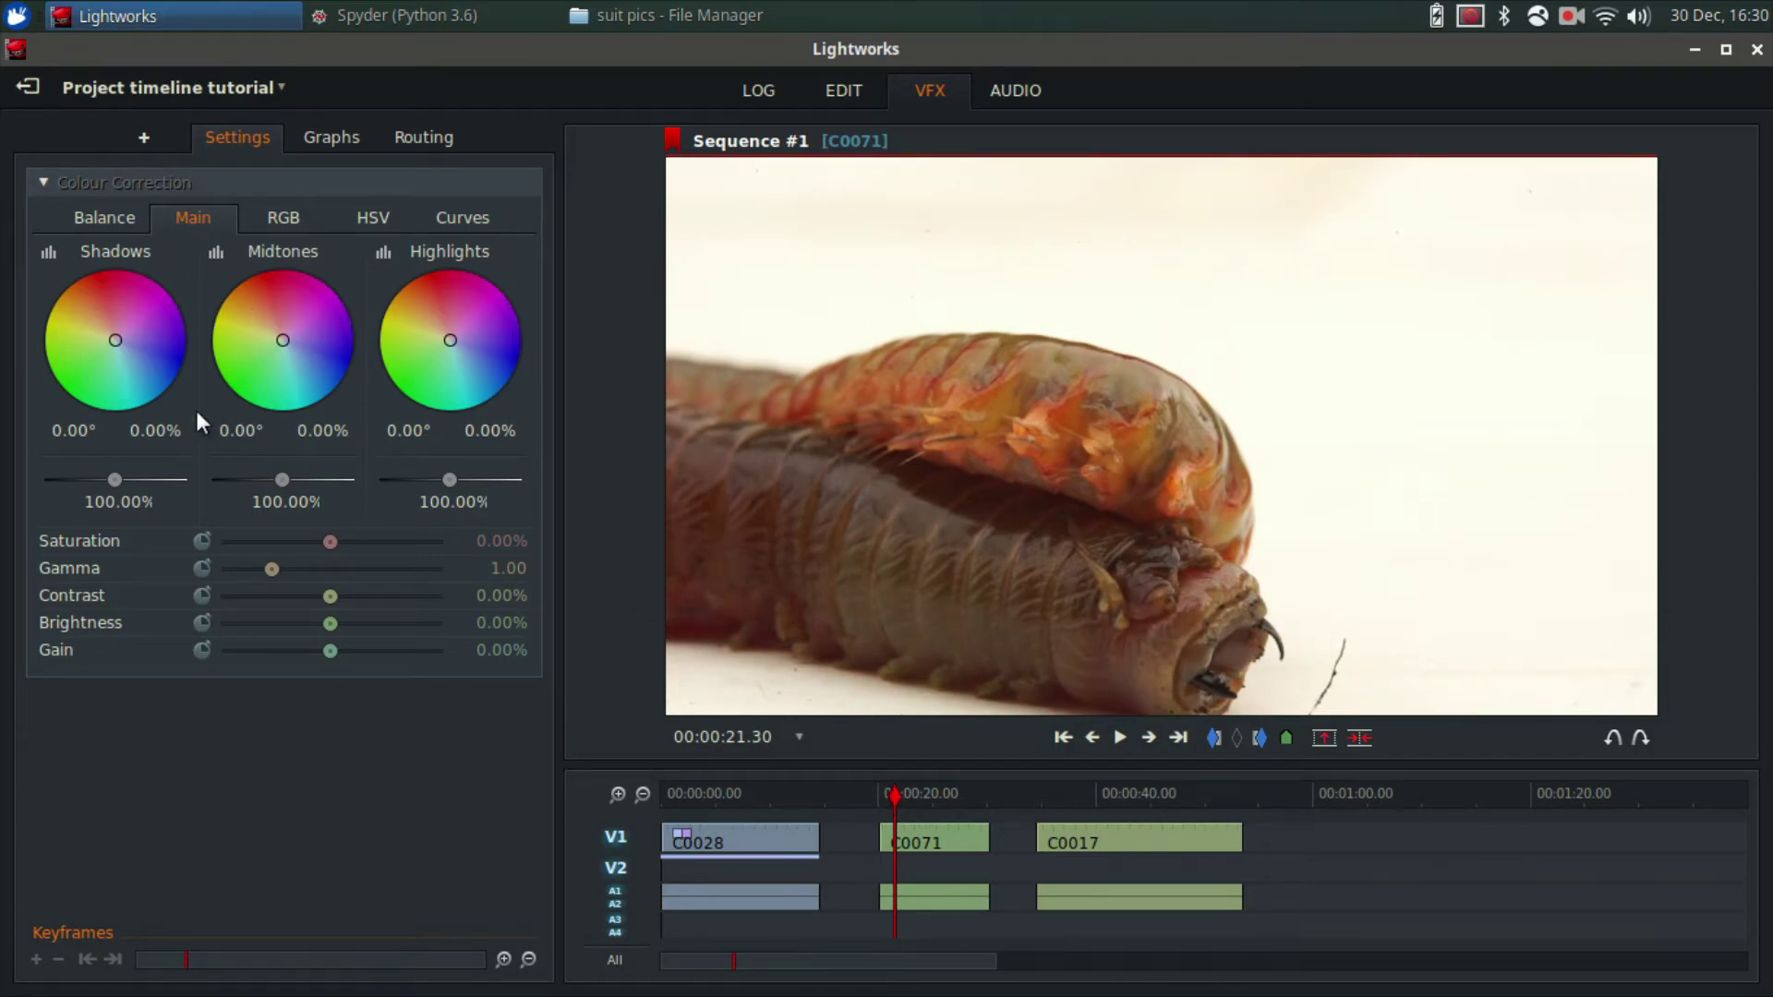
Keyframe the worm's Saturation at 21:30, raise it to 5.18% by 24:26, and replay from 20:32.
left_click(202, 541)
left_click(330, 541)
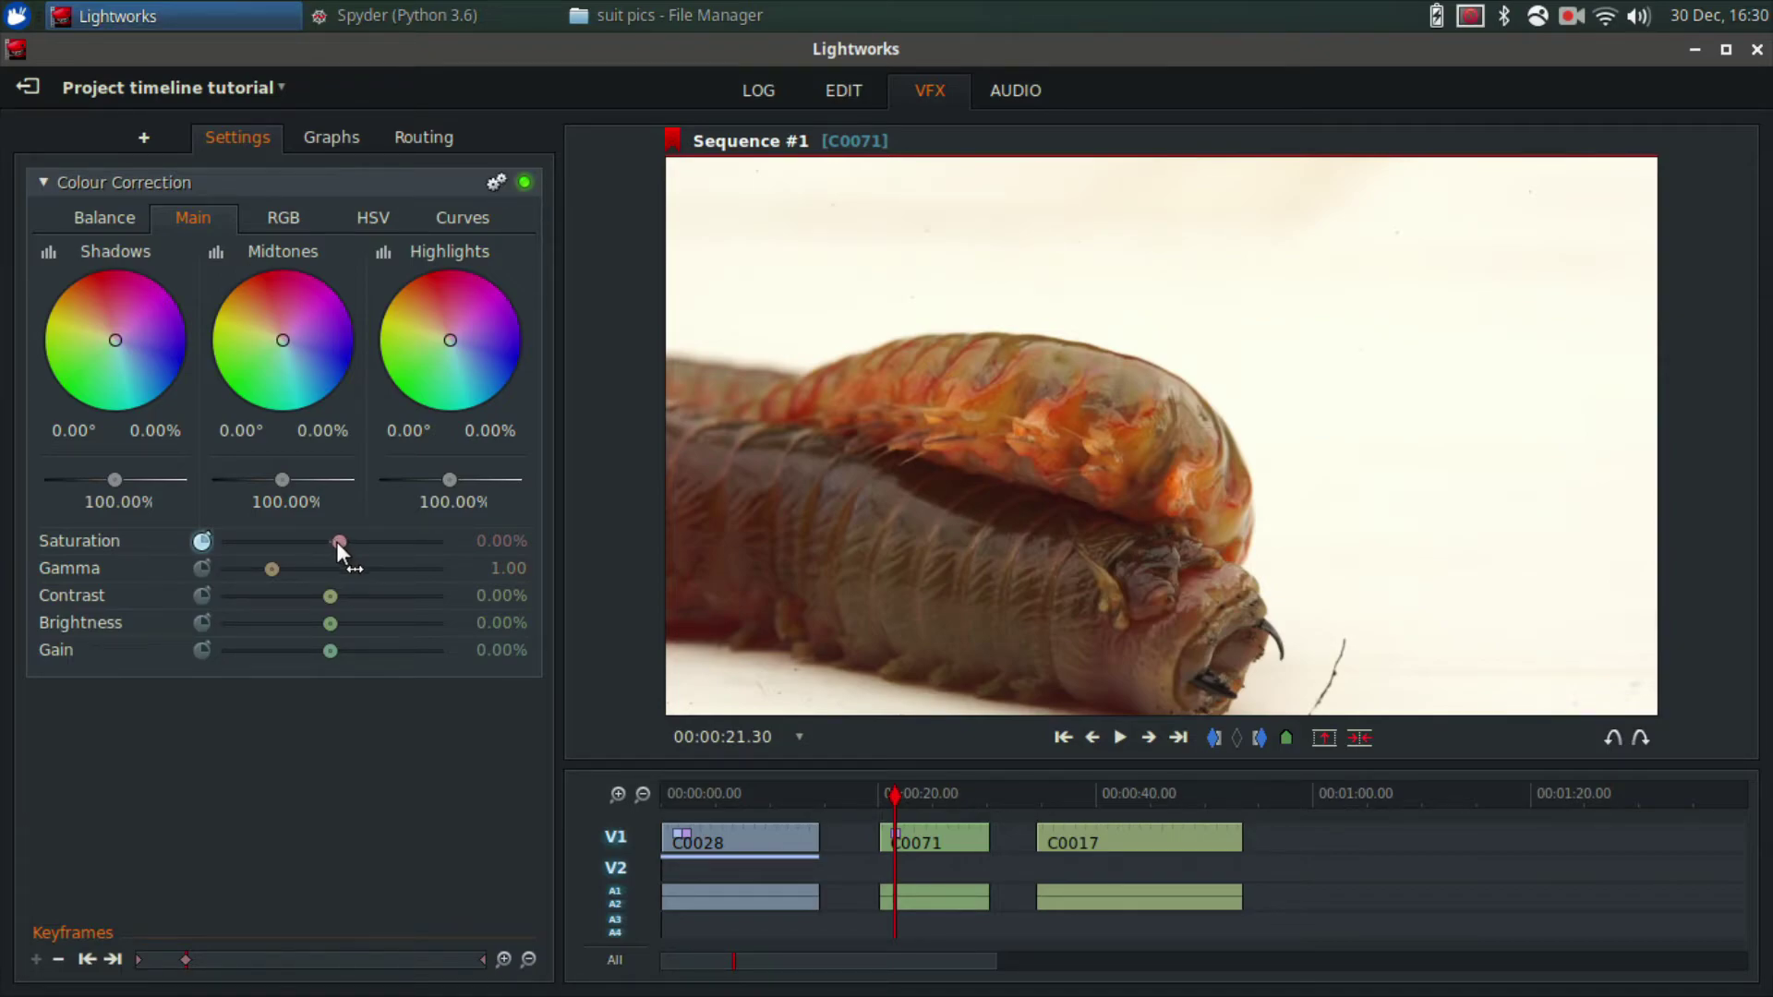
key("space")
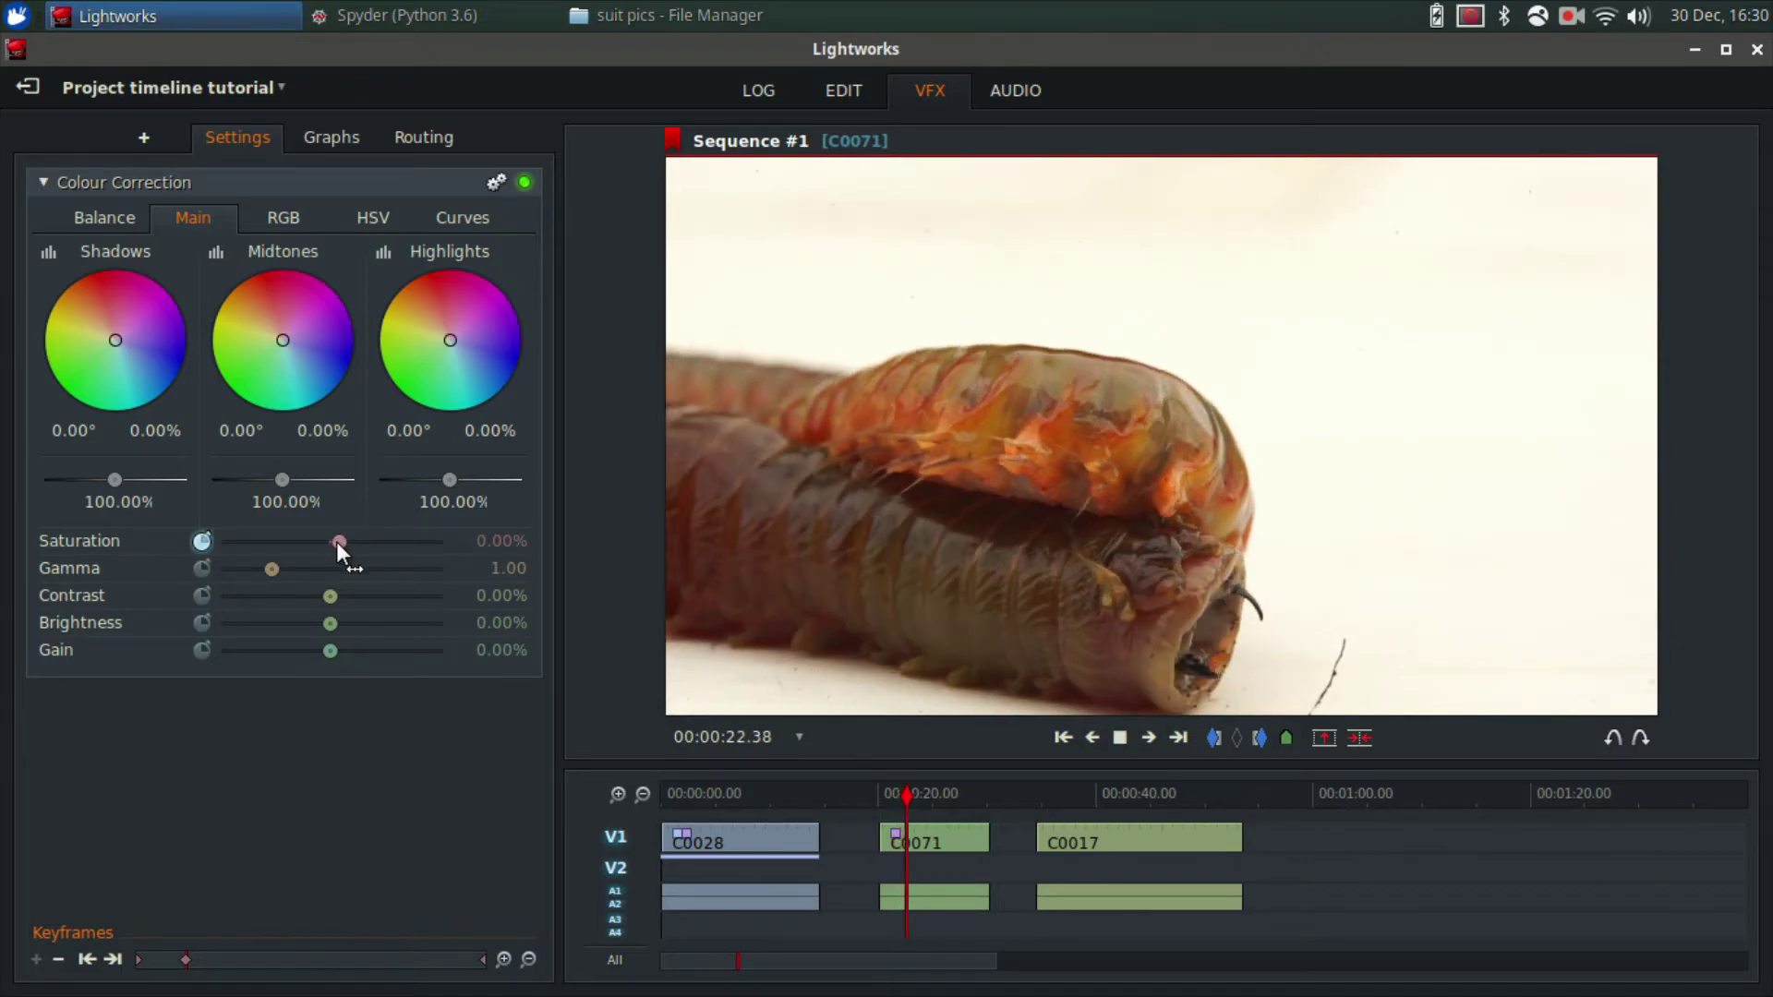
left_click_drag(336, 541, 325, 541)
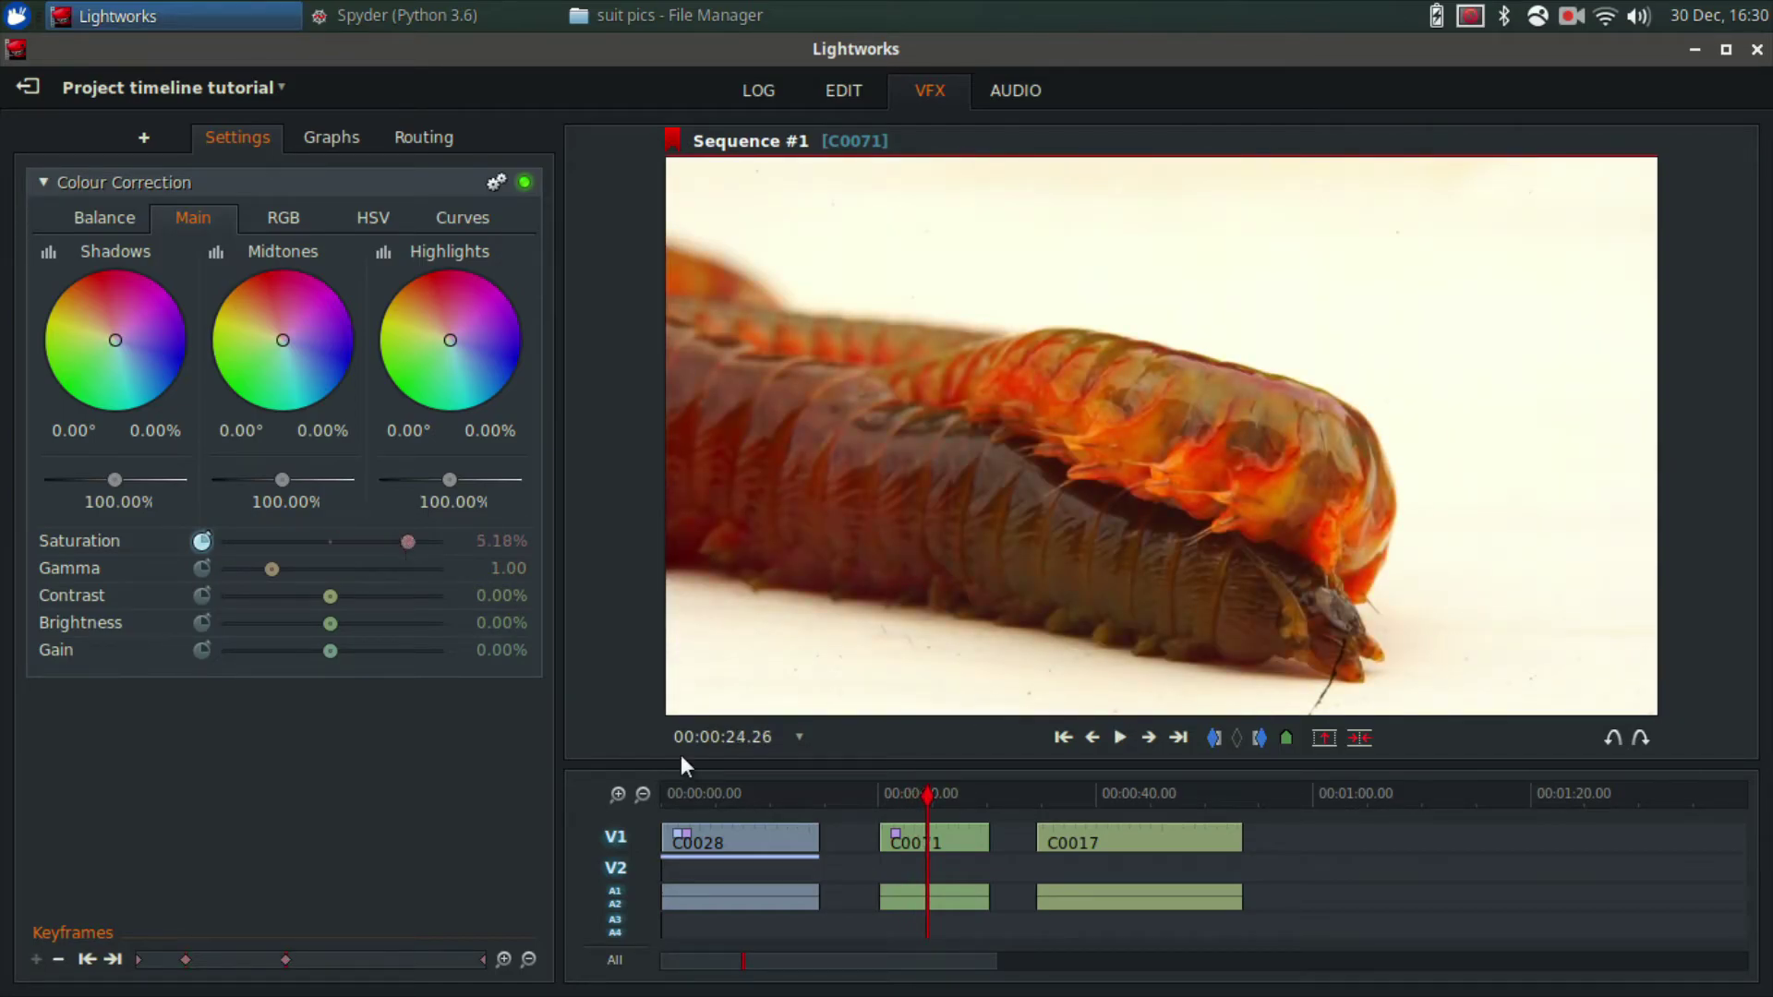
left_click(885, 790)
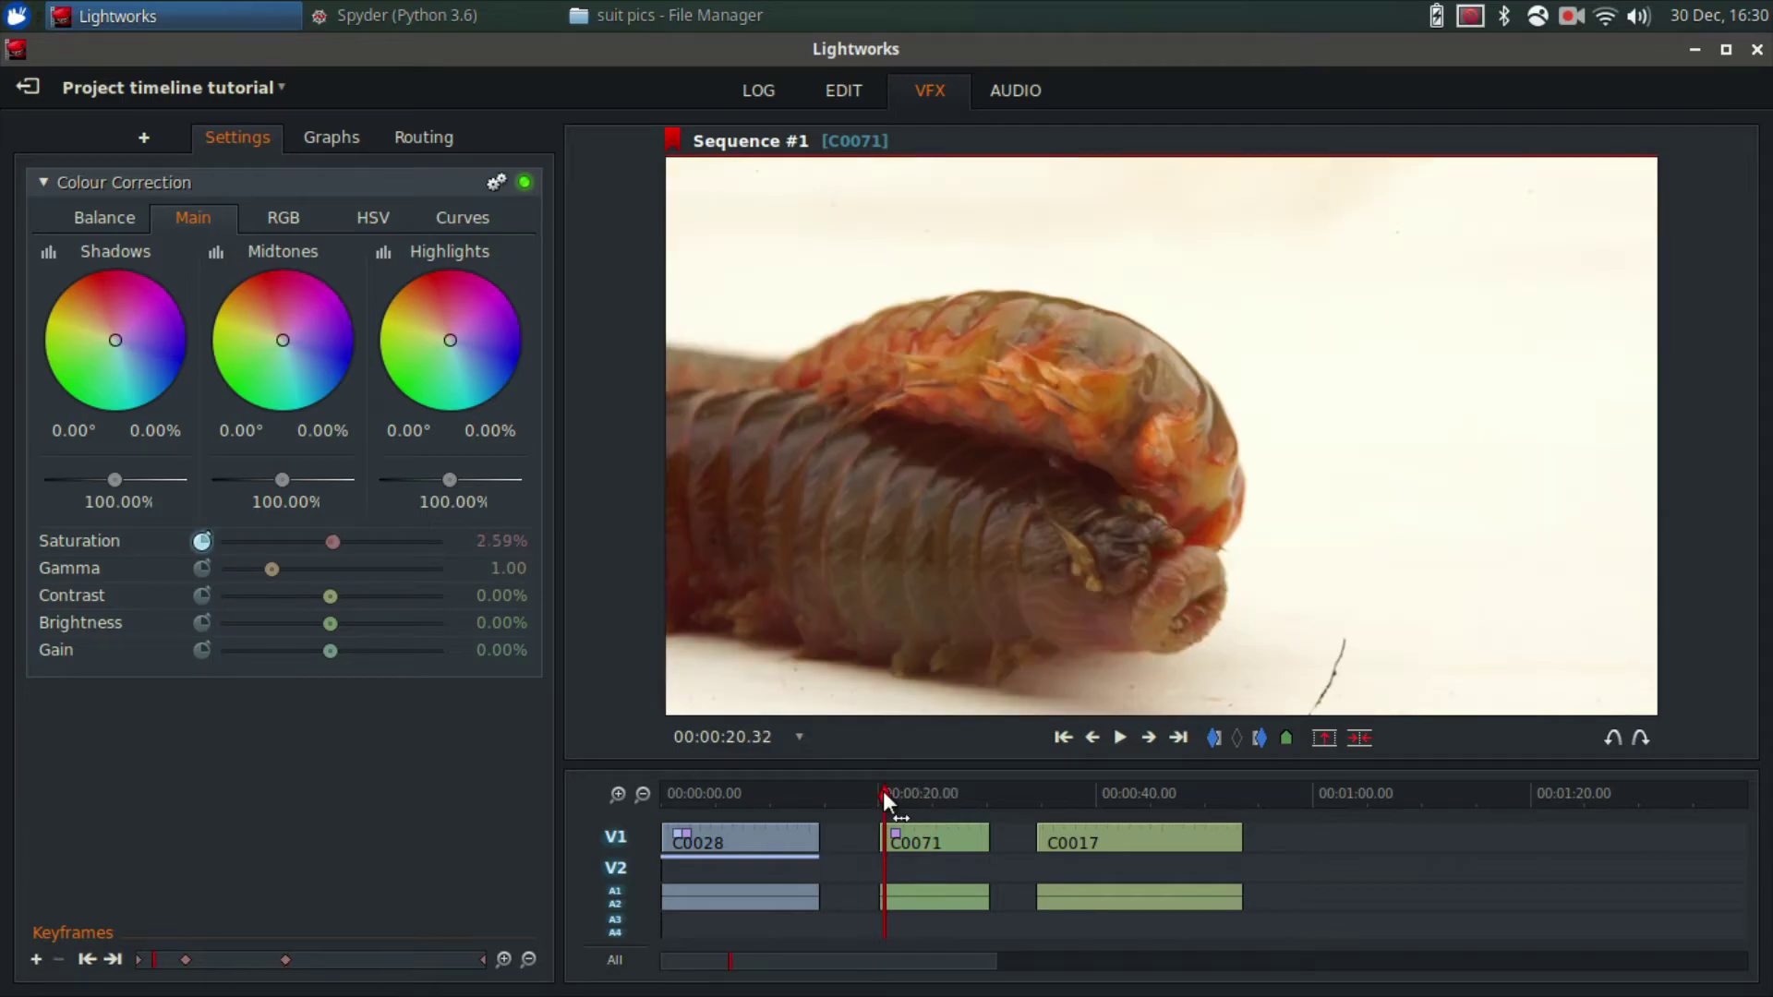
key("space")
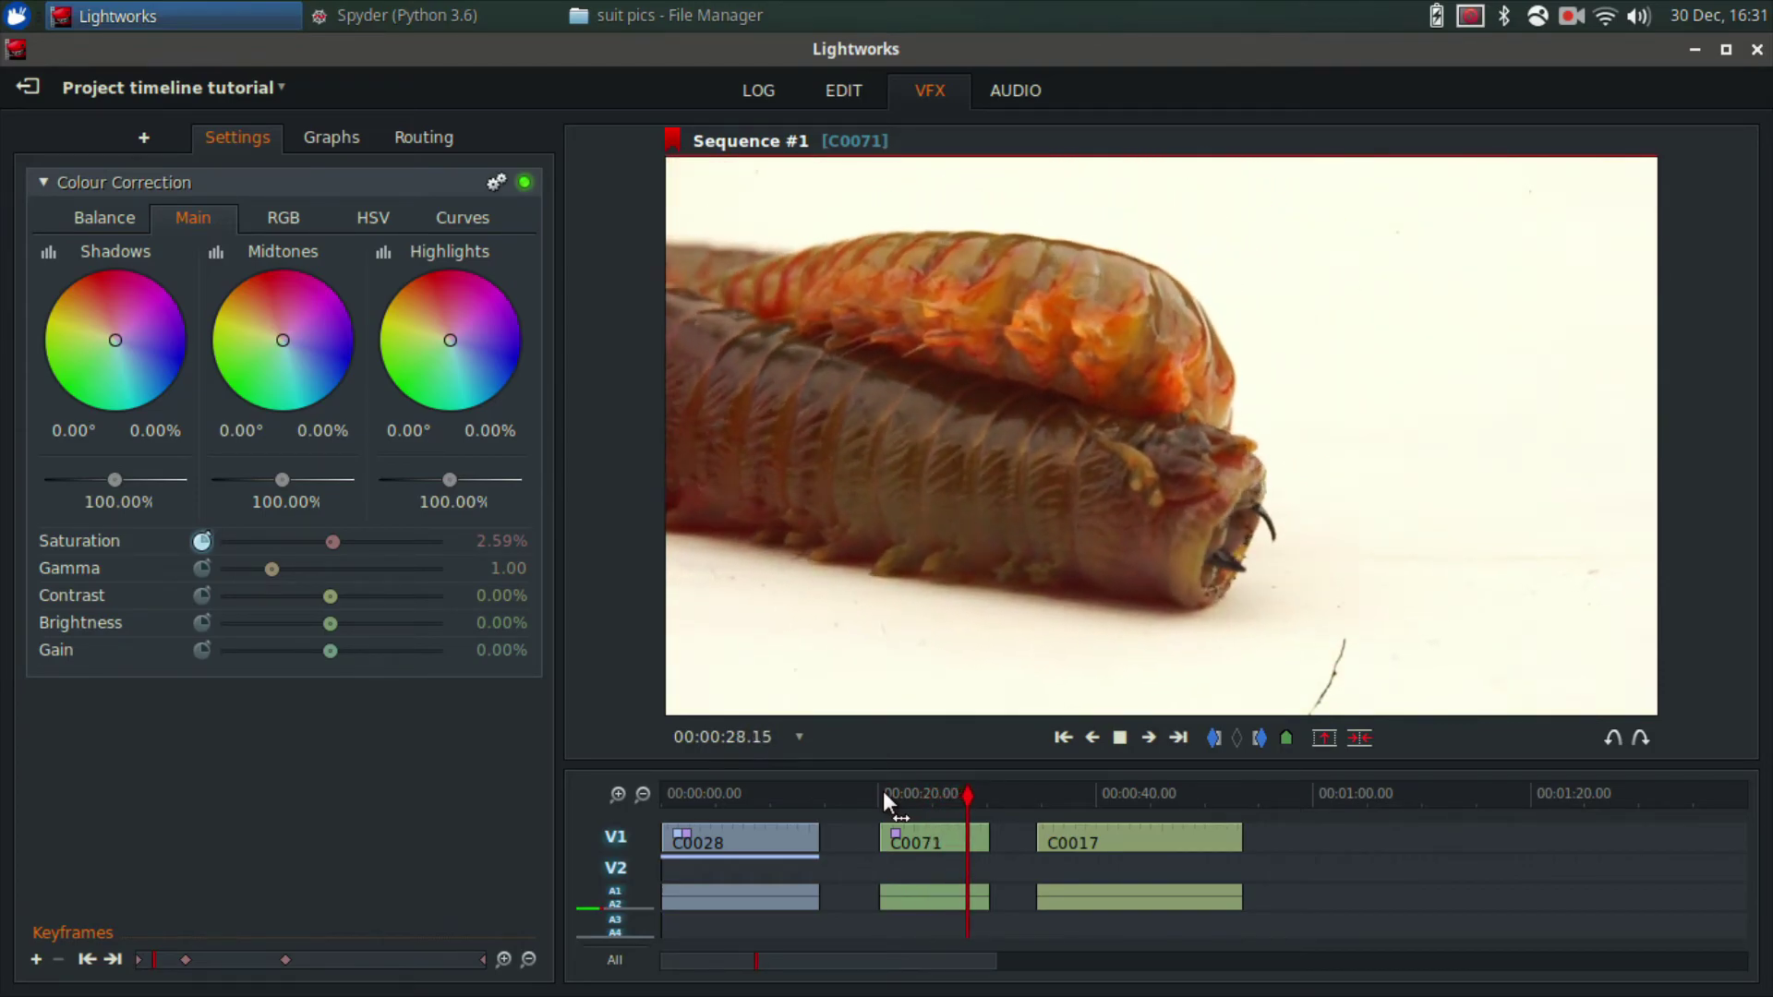
Enable keyframing for red, green and blue Contrast and Brightness in the RGB colour settings.
key("space")
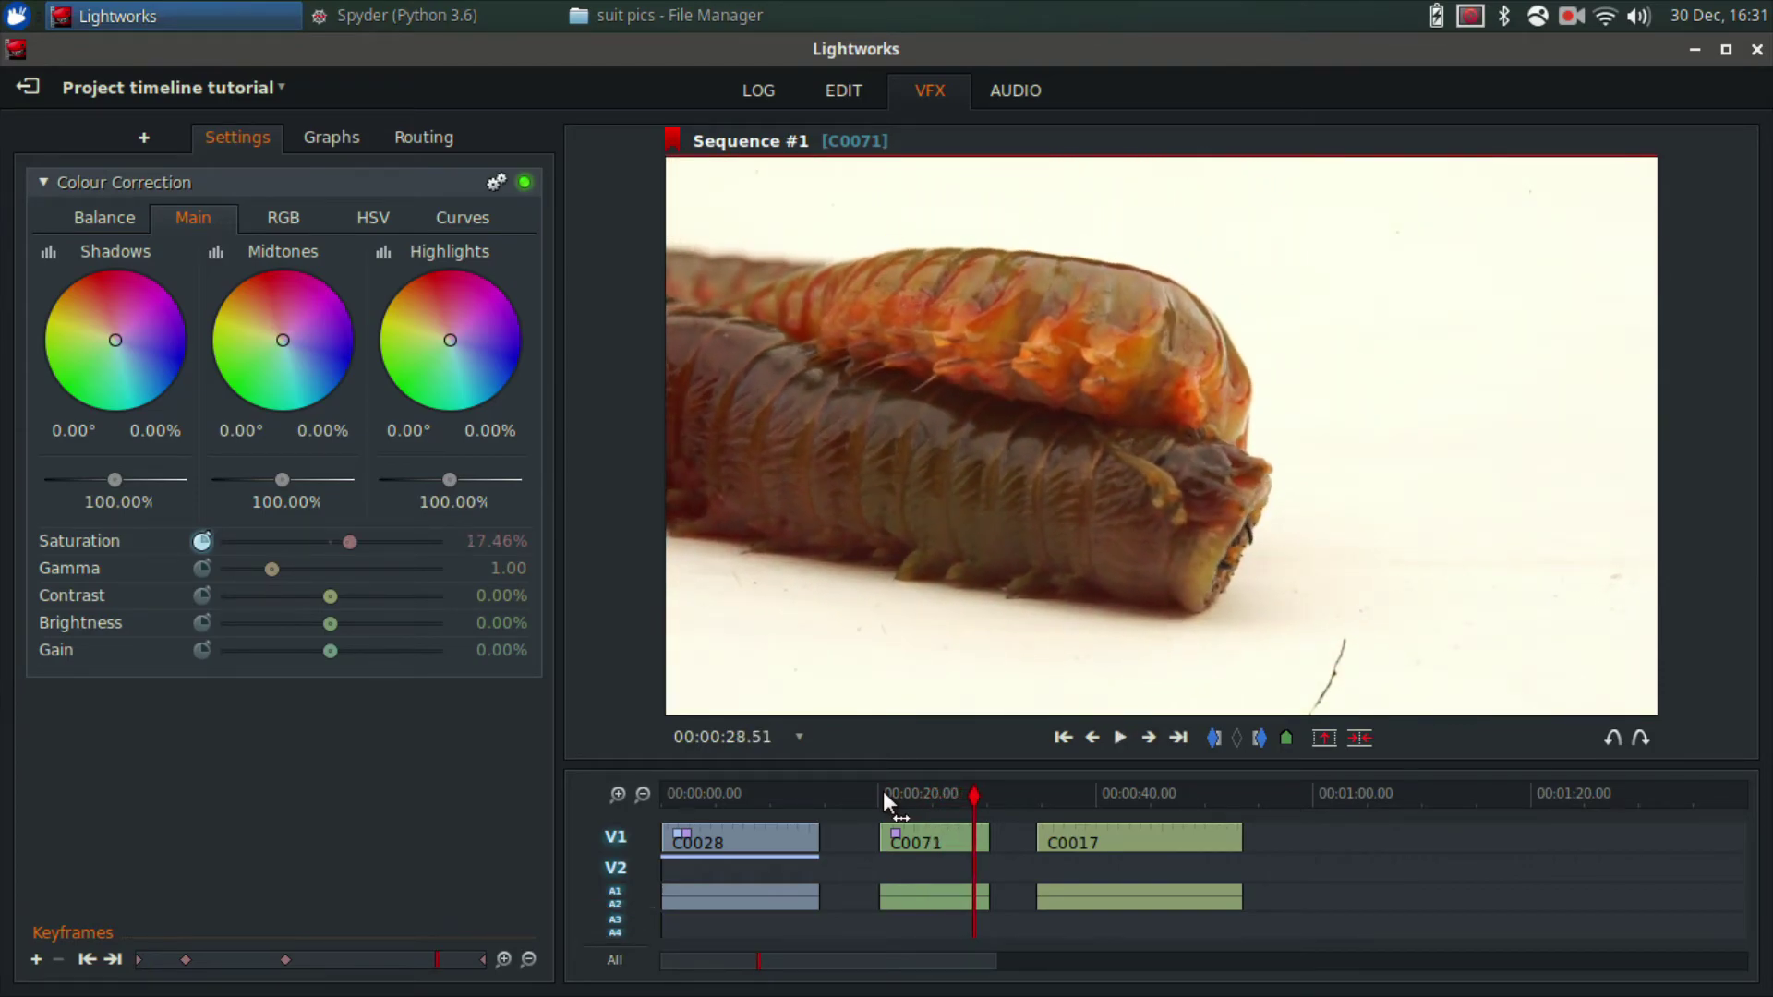
left_click(289, 221)
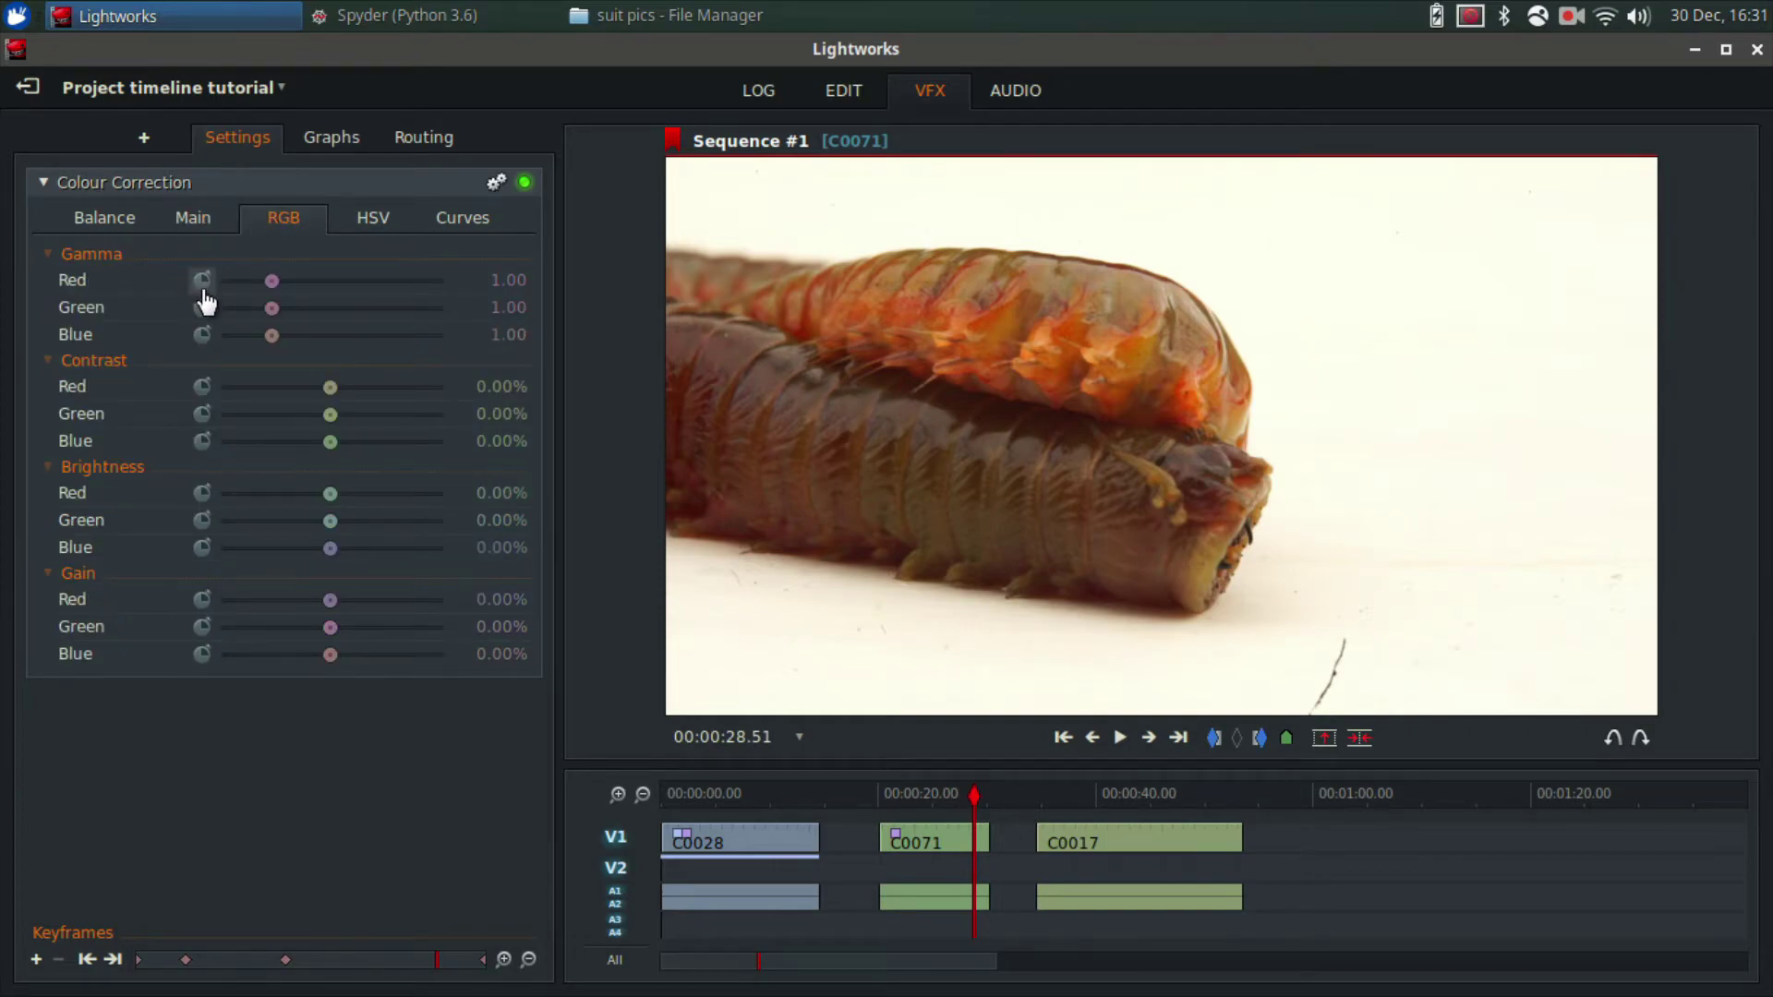
left_click(202, 387)
left_click(202, 413)
left_click(202, 442)
left_click(202, 493)
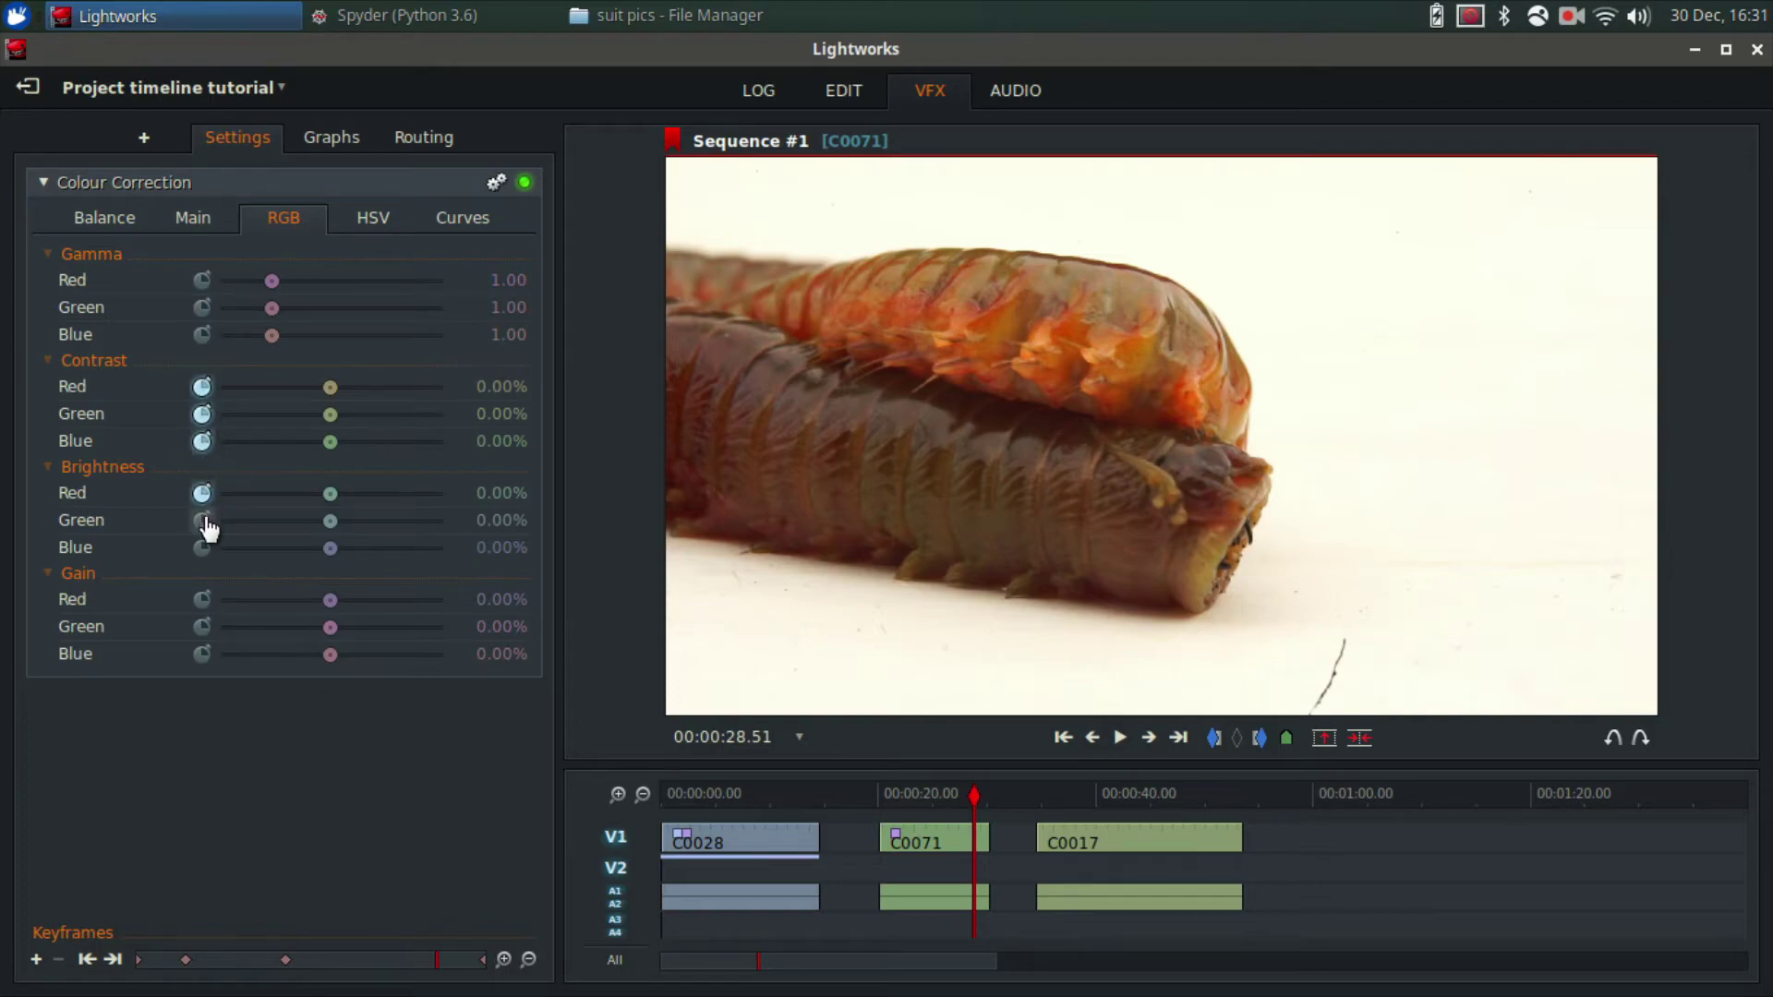
left_click(202, 520)
left_click(202, 547)
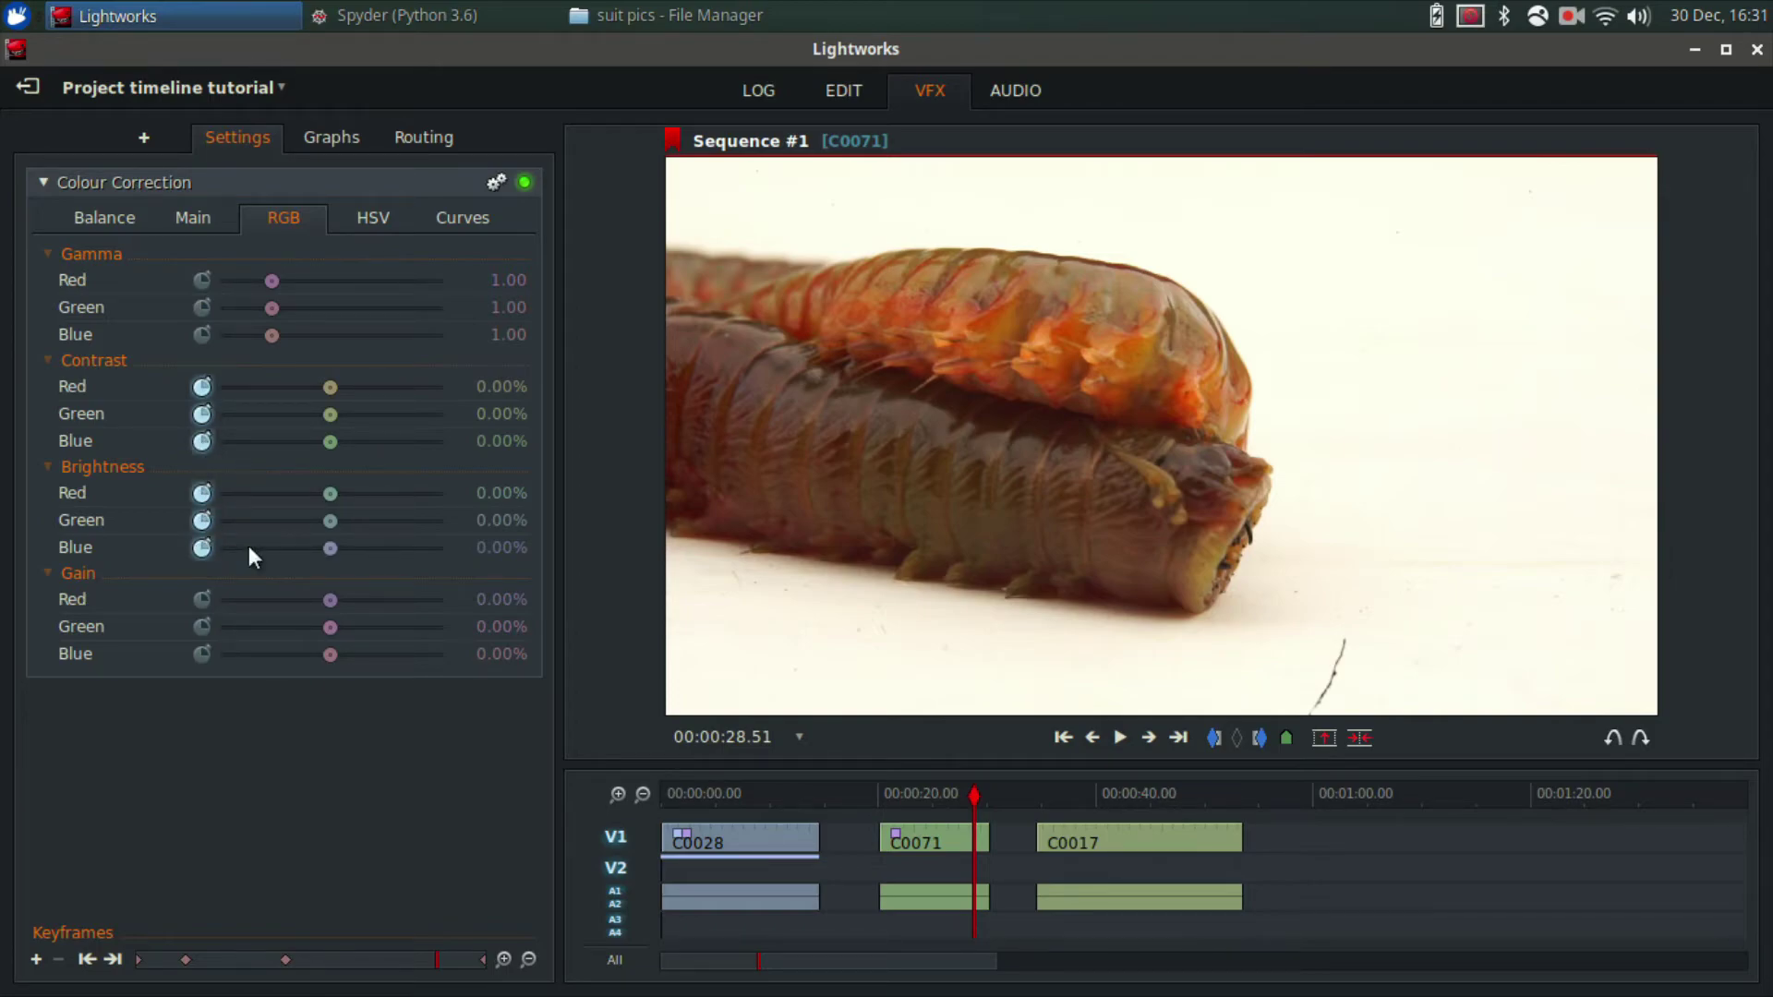
At about 21 seconds, raise the worm clip's red contrast and red brightness, then preview.
left_click(889, 794)
left_click_drag(328, 386, 384, 443)
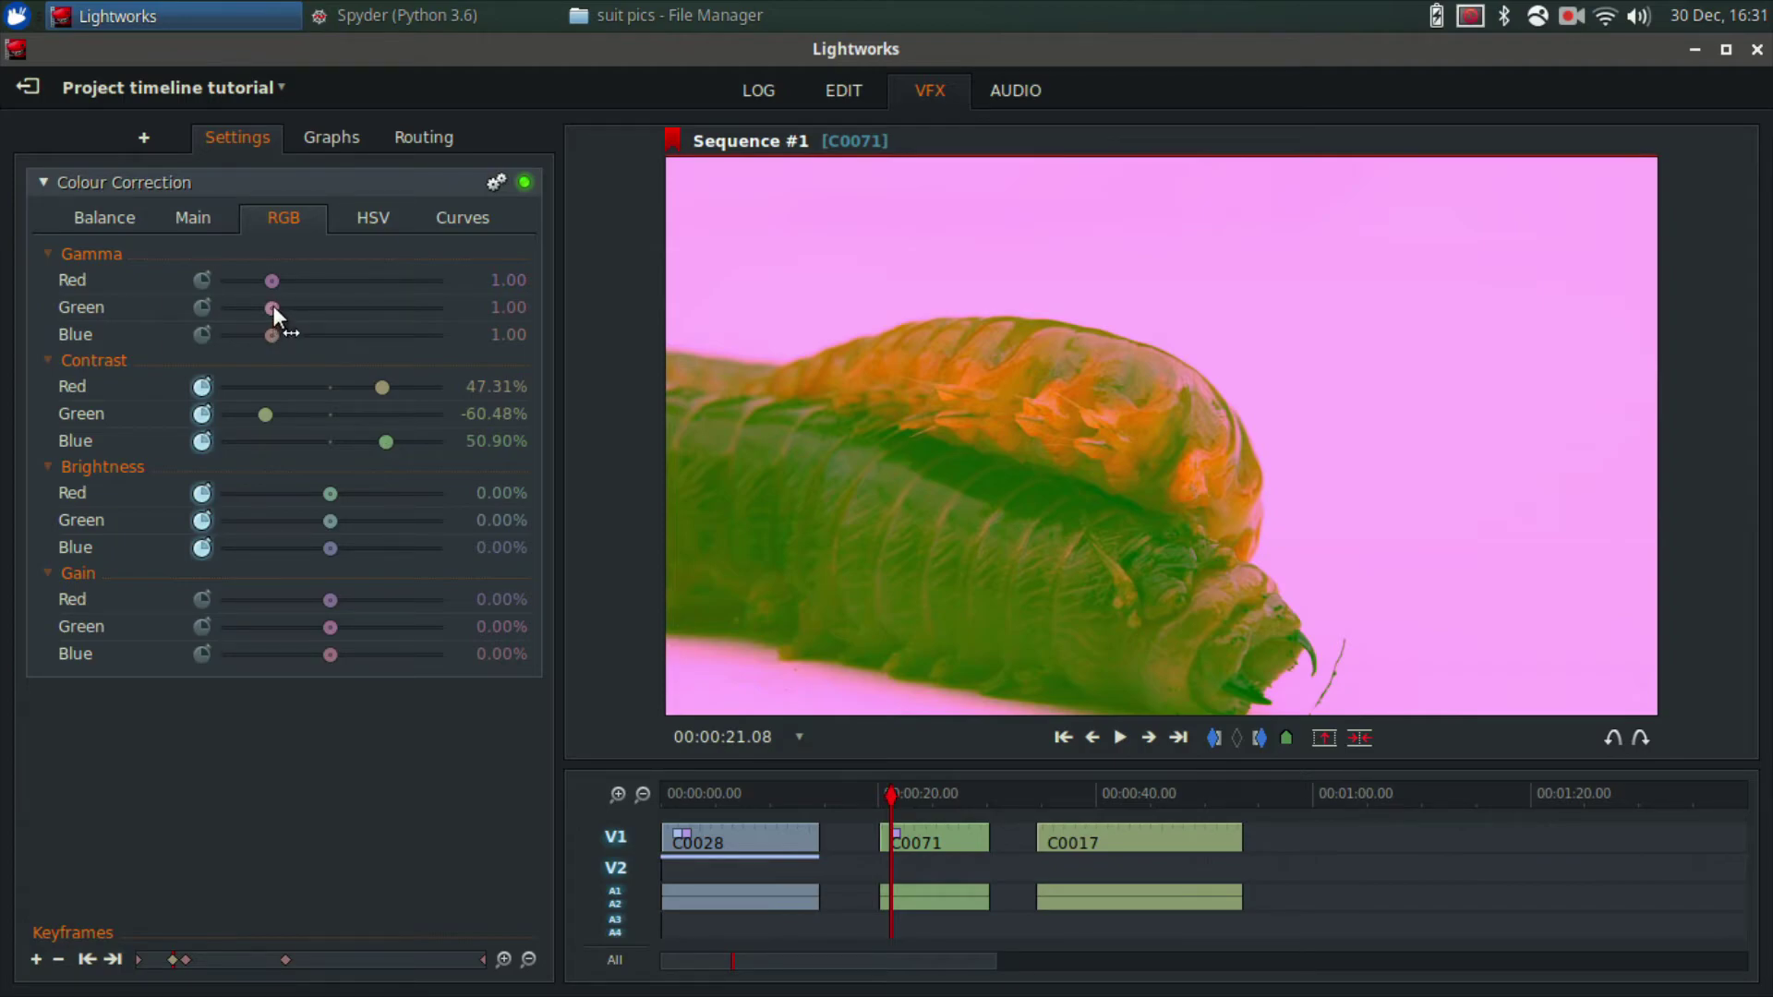
left_click_drag(331, 494, 380, 547)
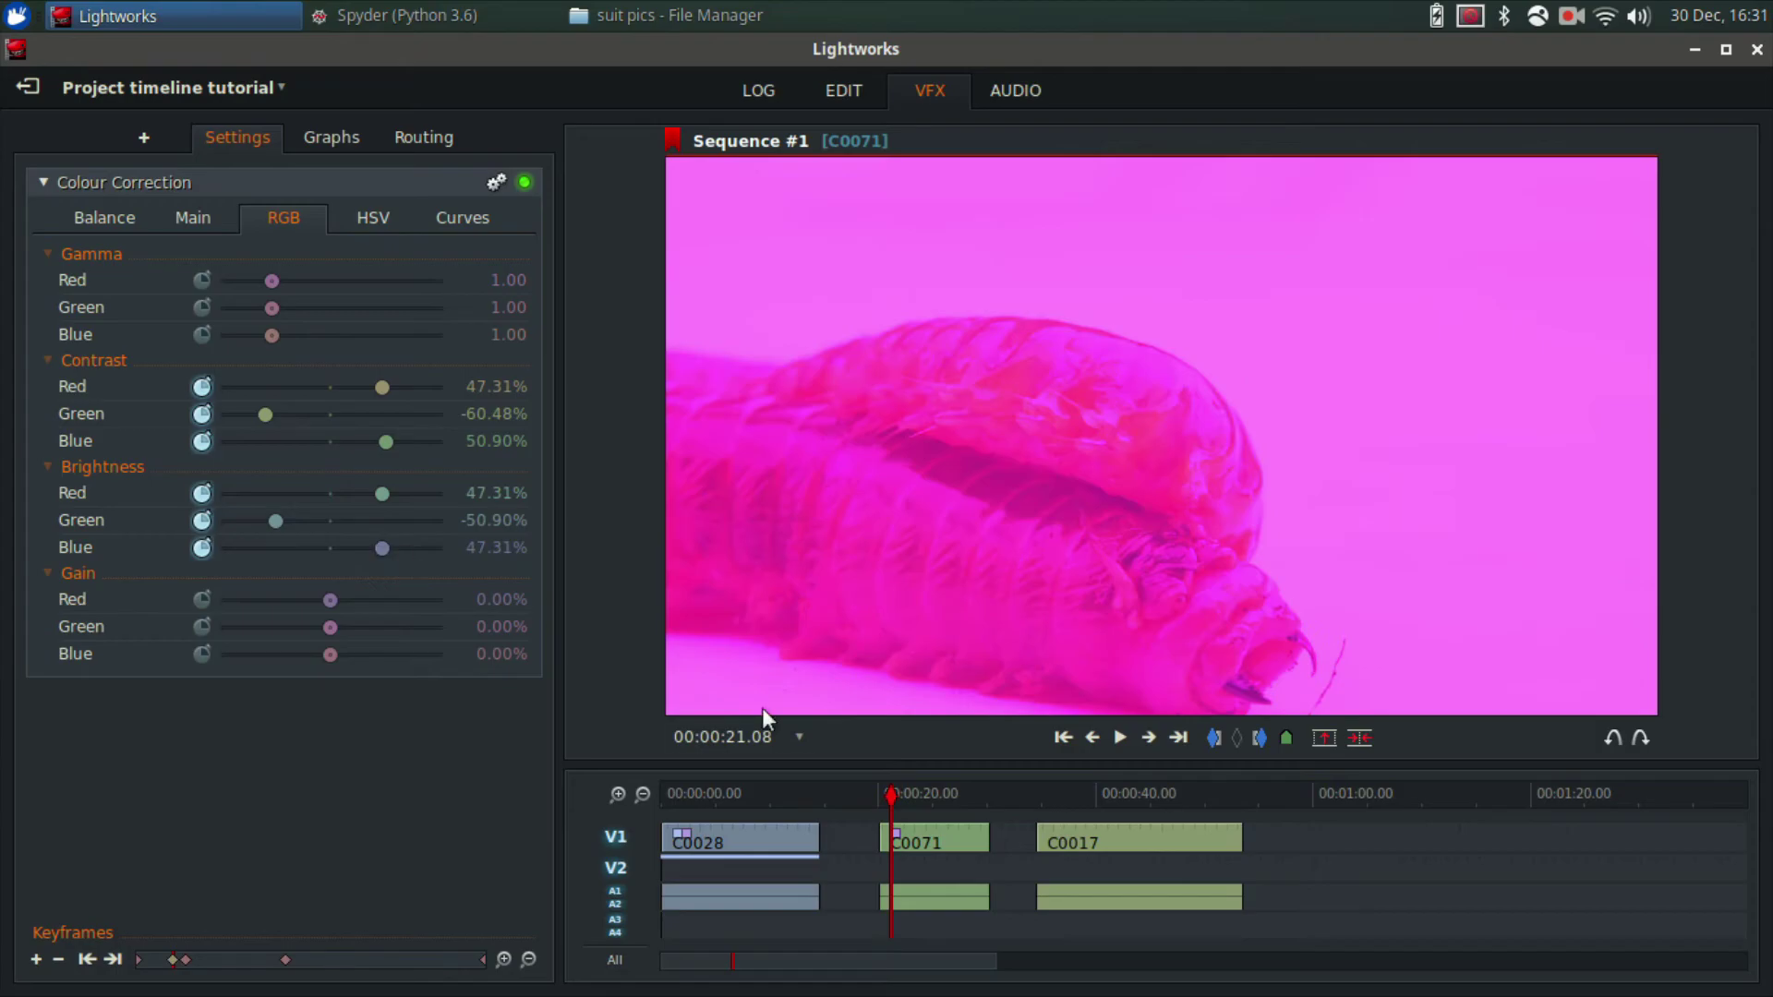
key("space")
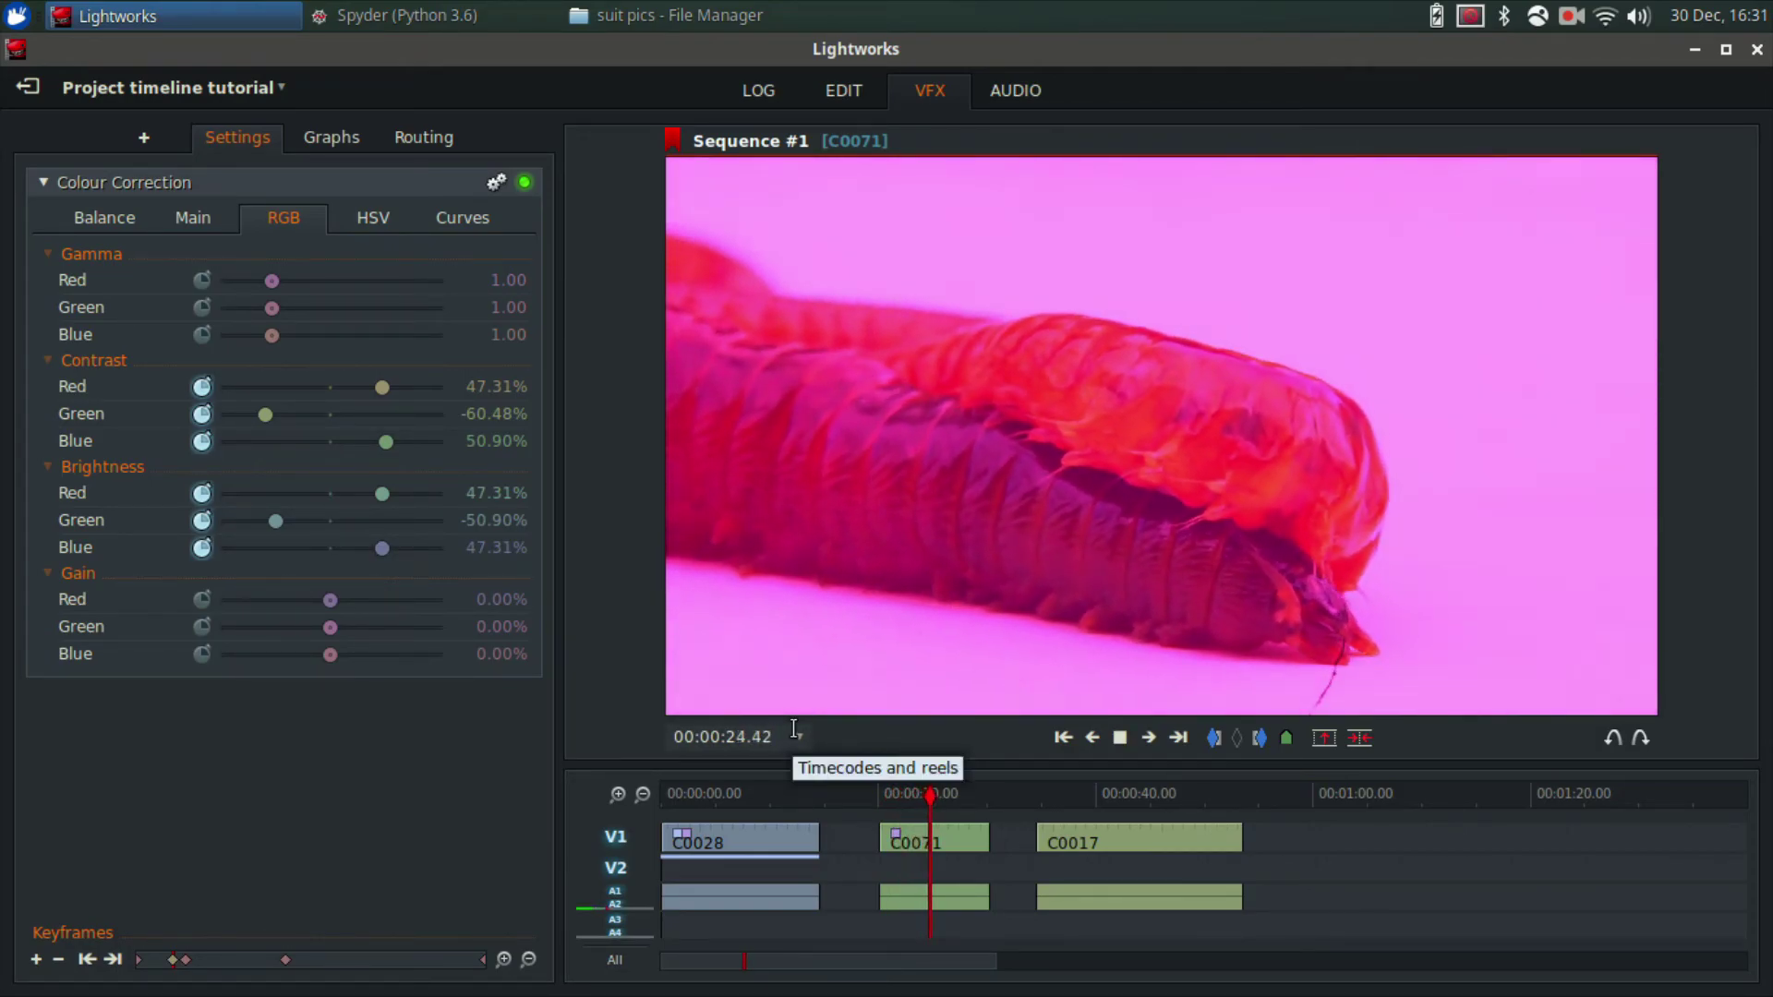
key("space")
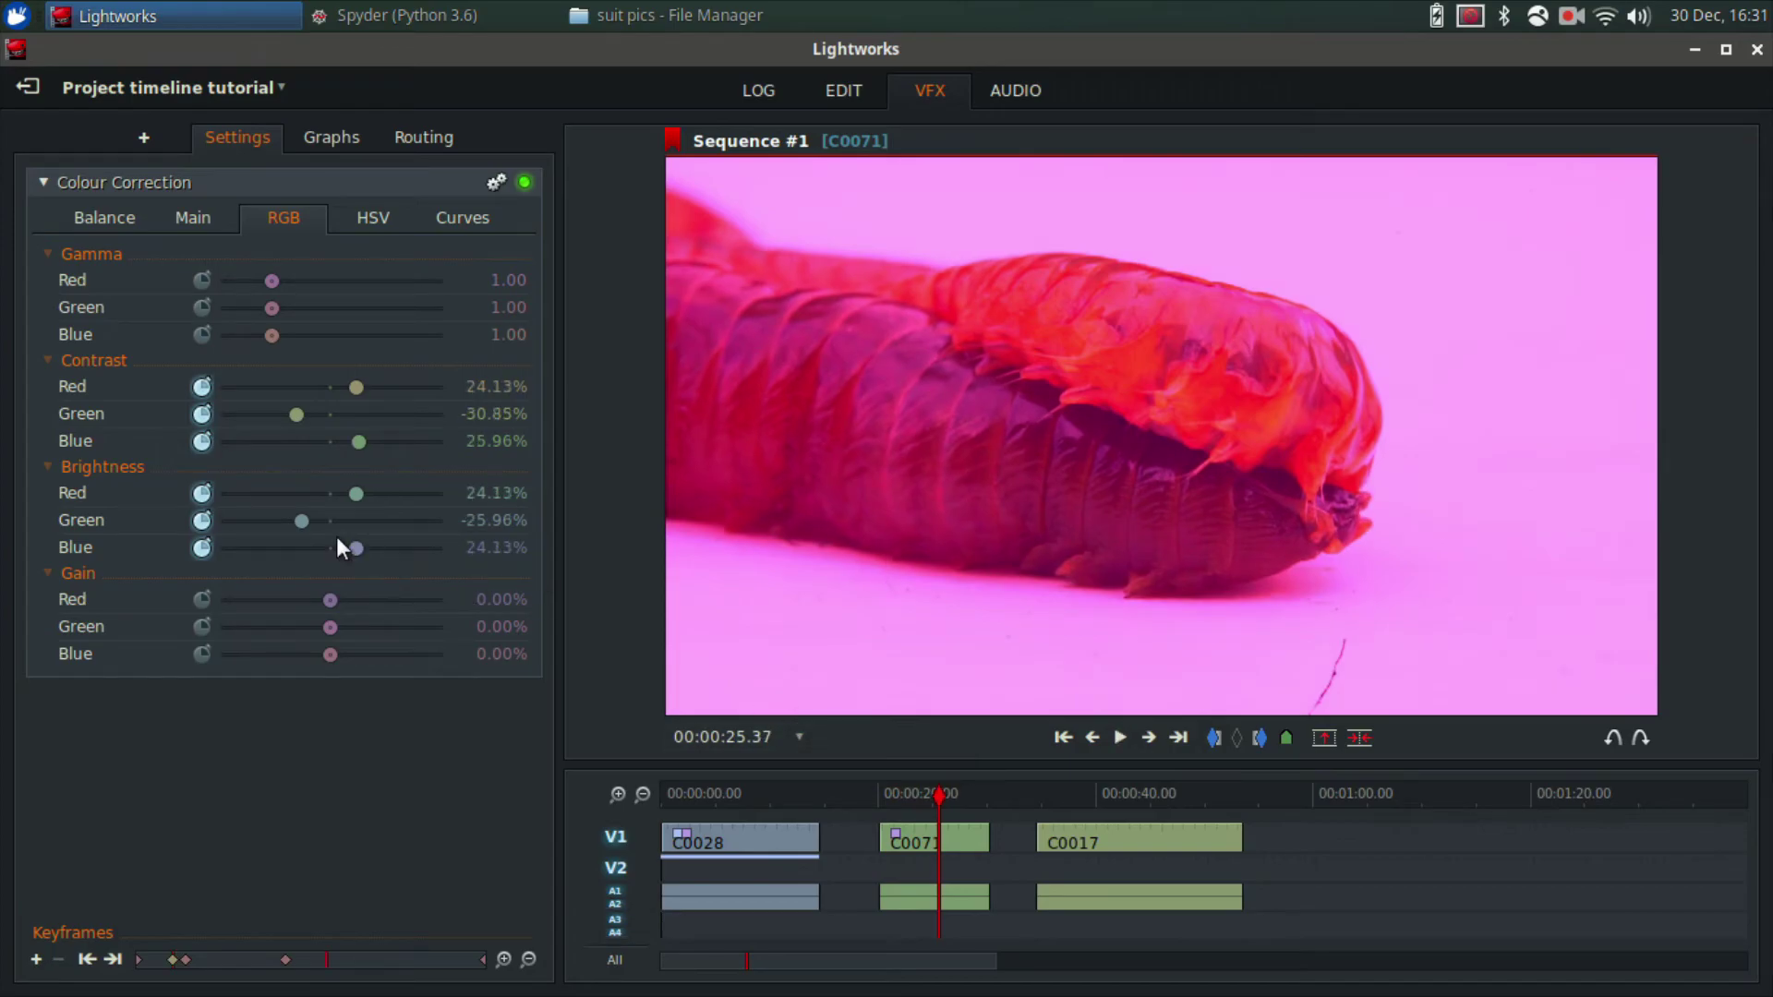
Turn the worm green by raising green and lowering red and blue brightness and contrast.
left_click_drag(304, 519, 279, 493)
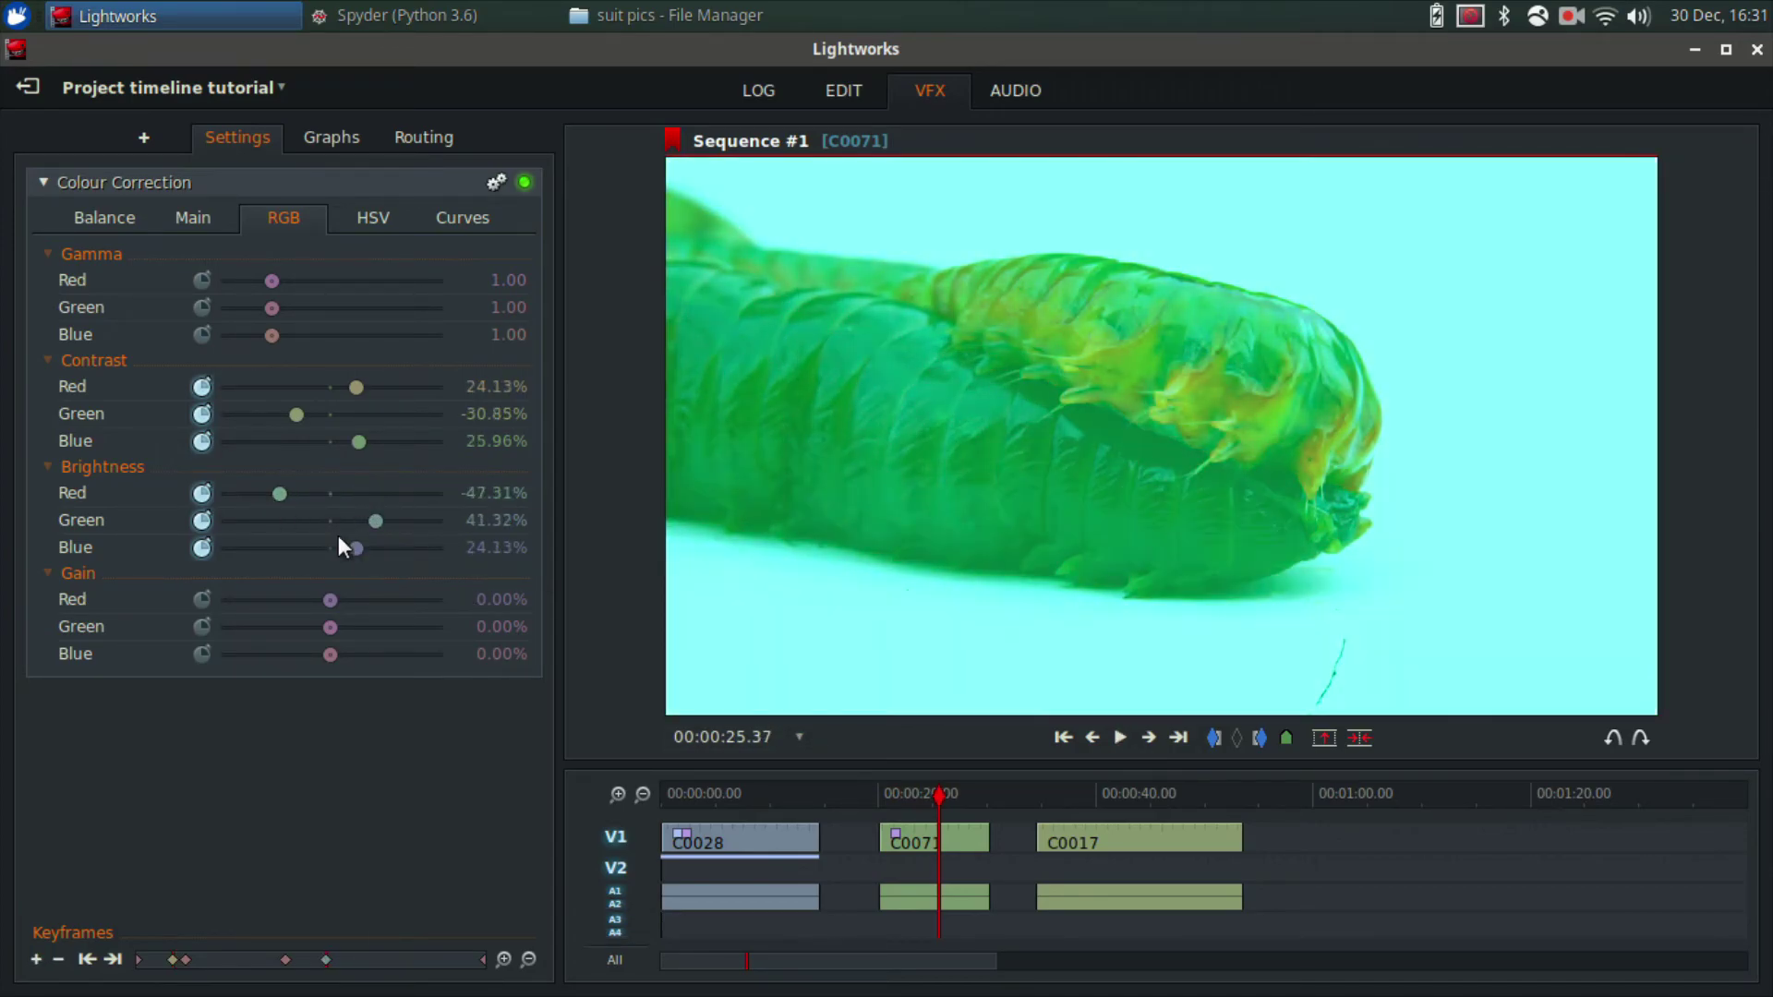
left_click_drag(354, 550, 296, 551)
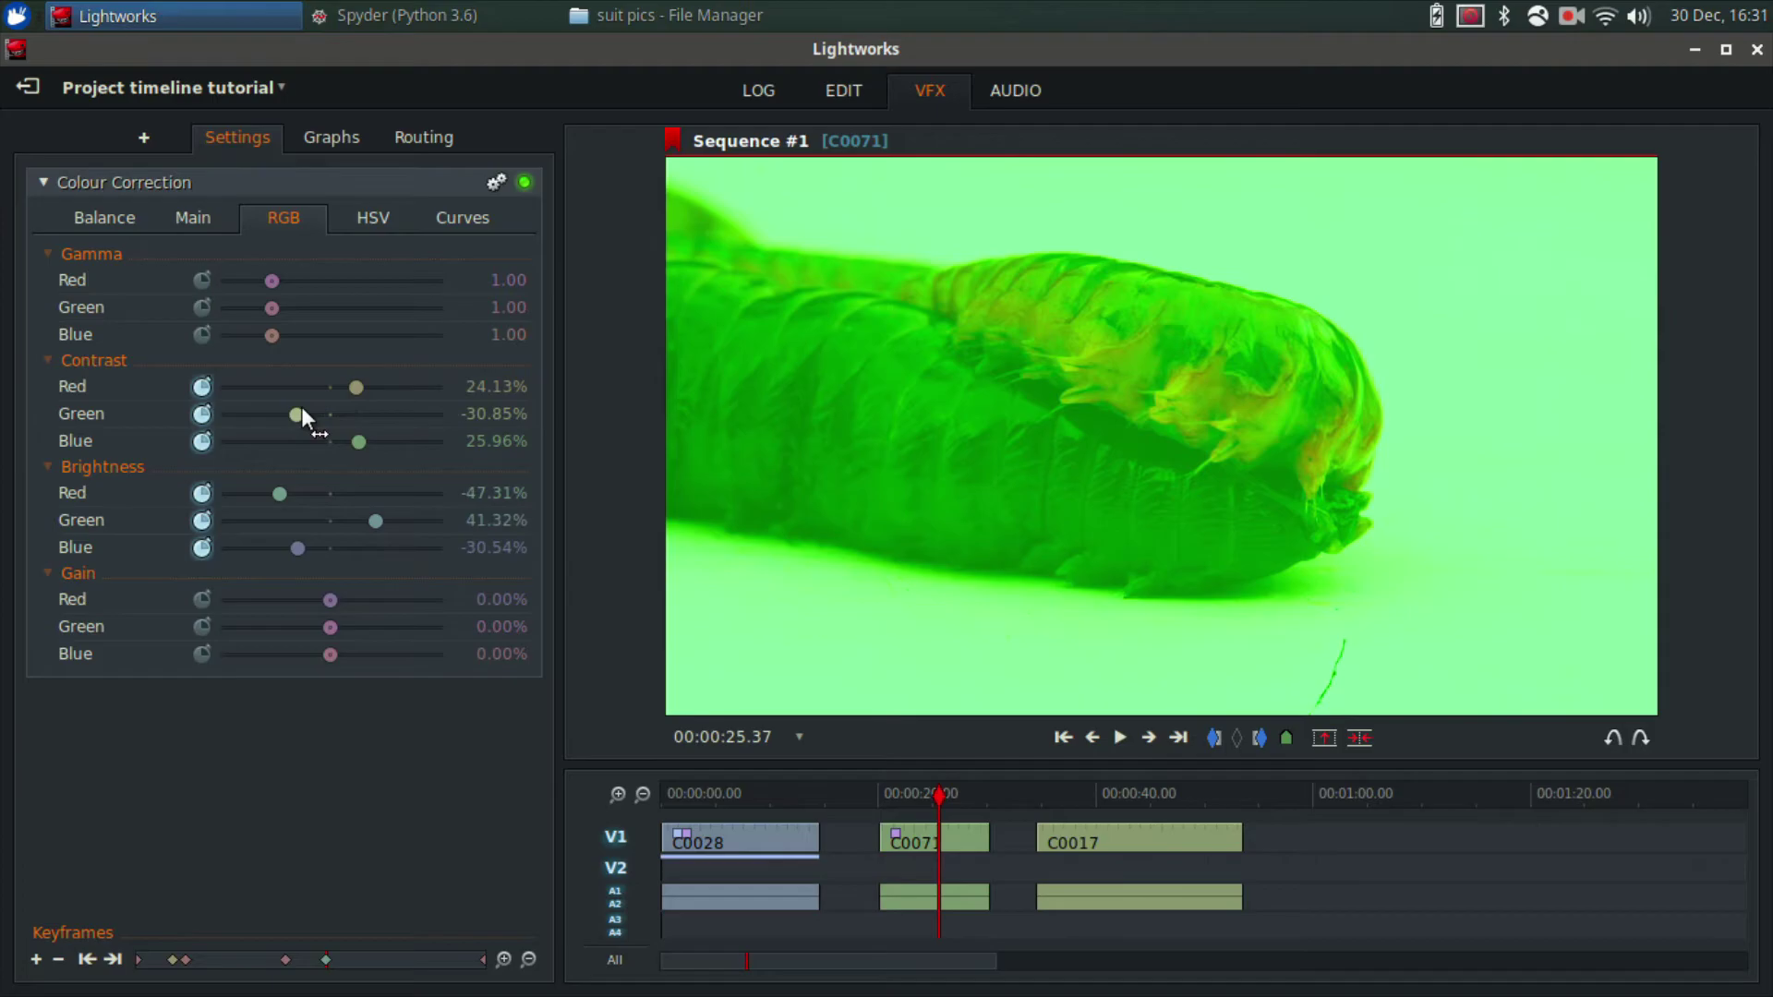
left_click_drag(296, 413, 259, 388)
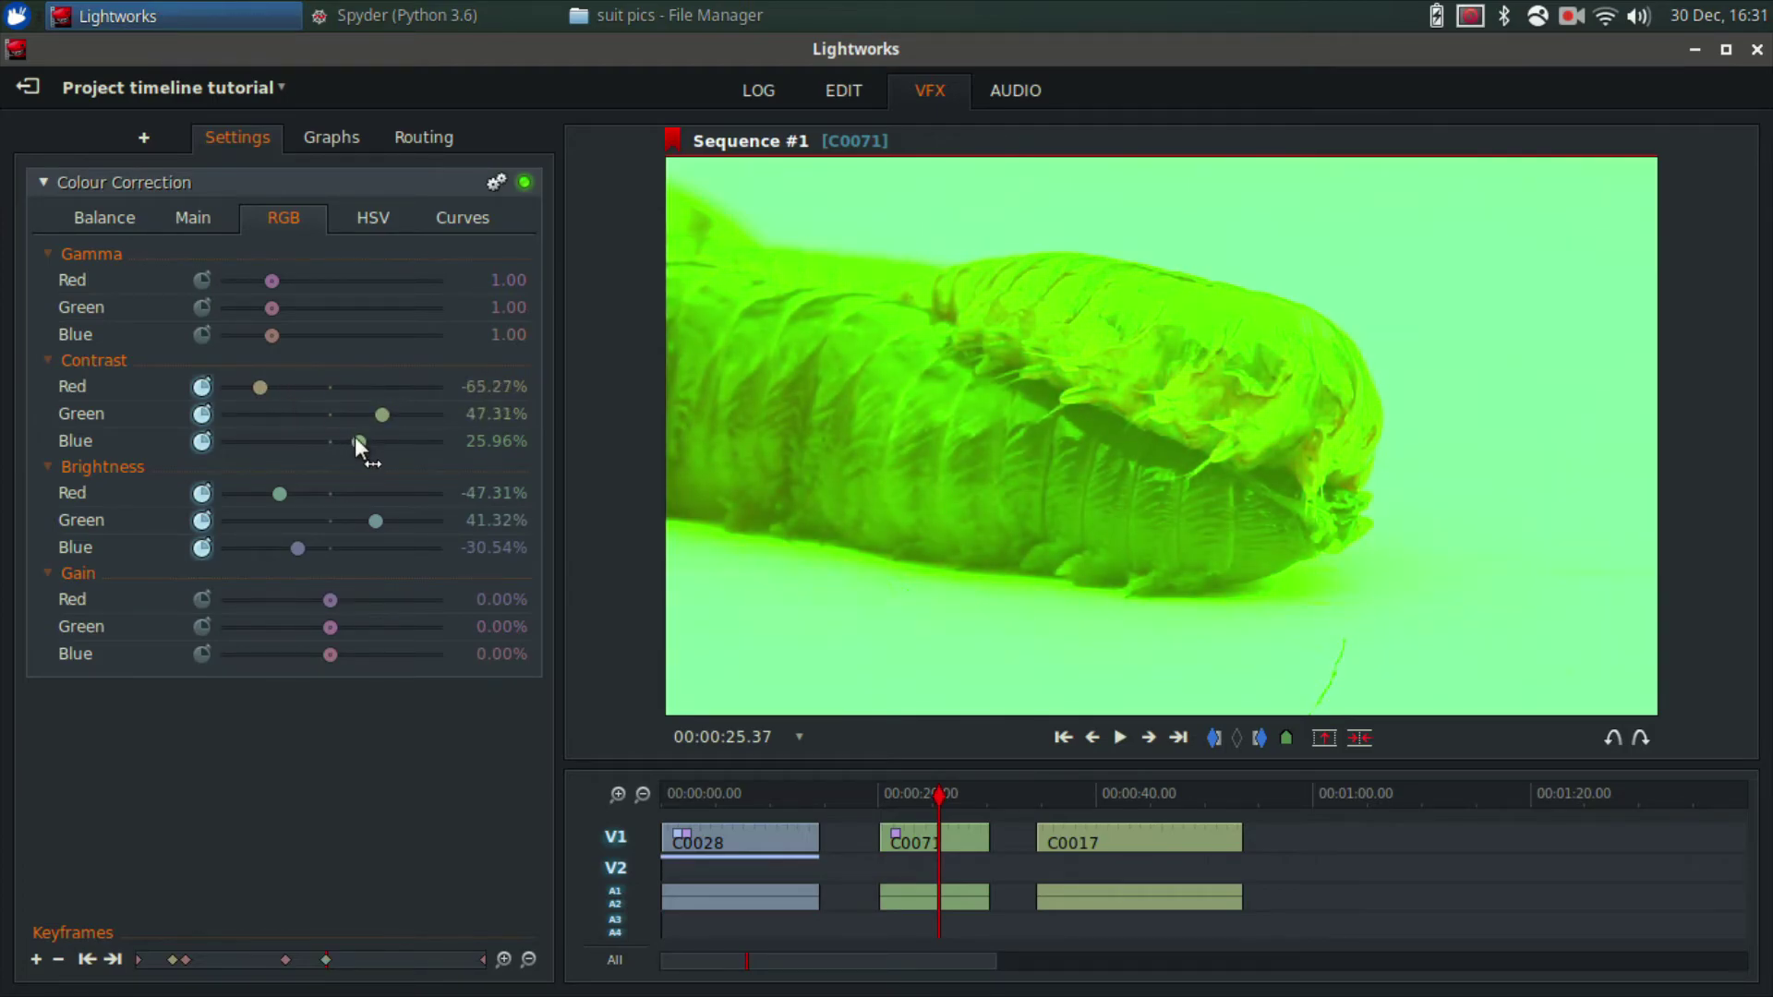
left_click_drag(356, 441, 271, 442)
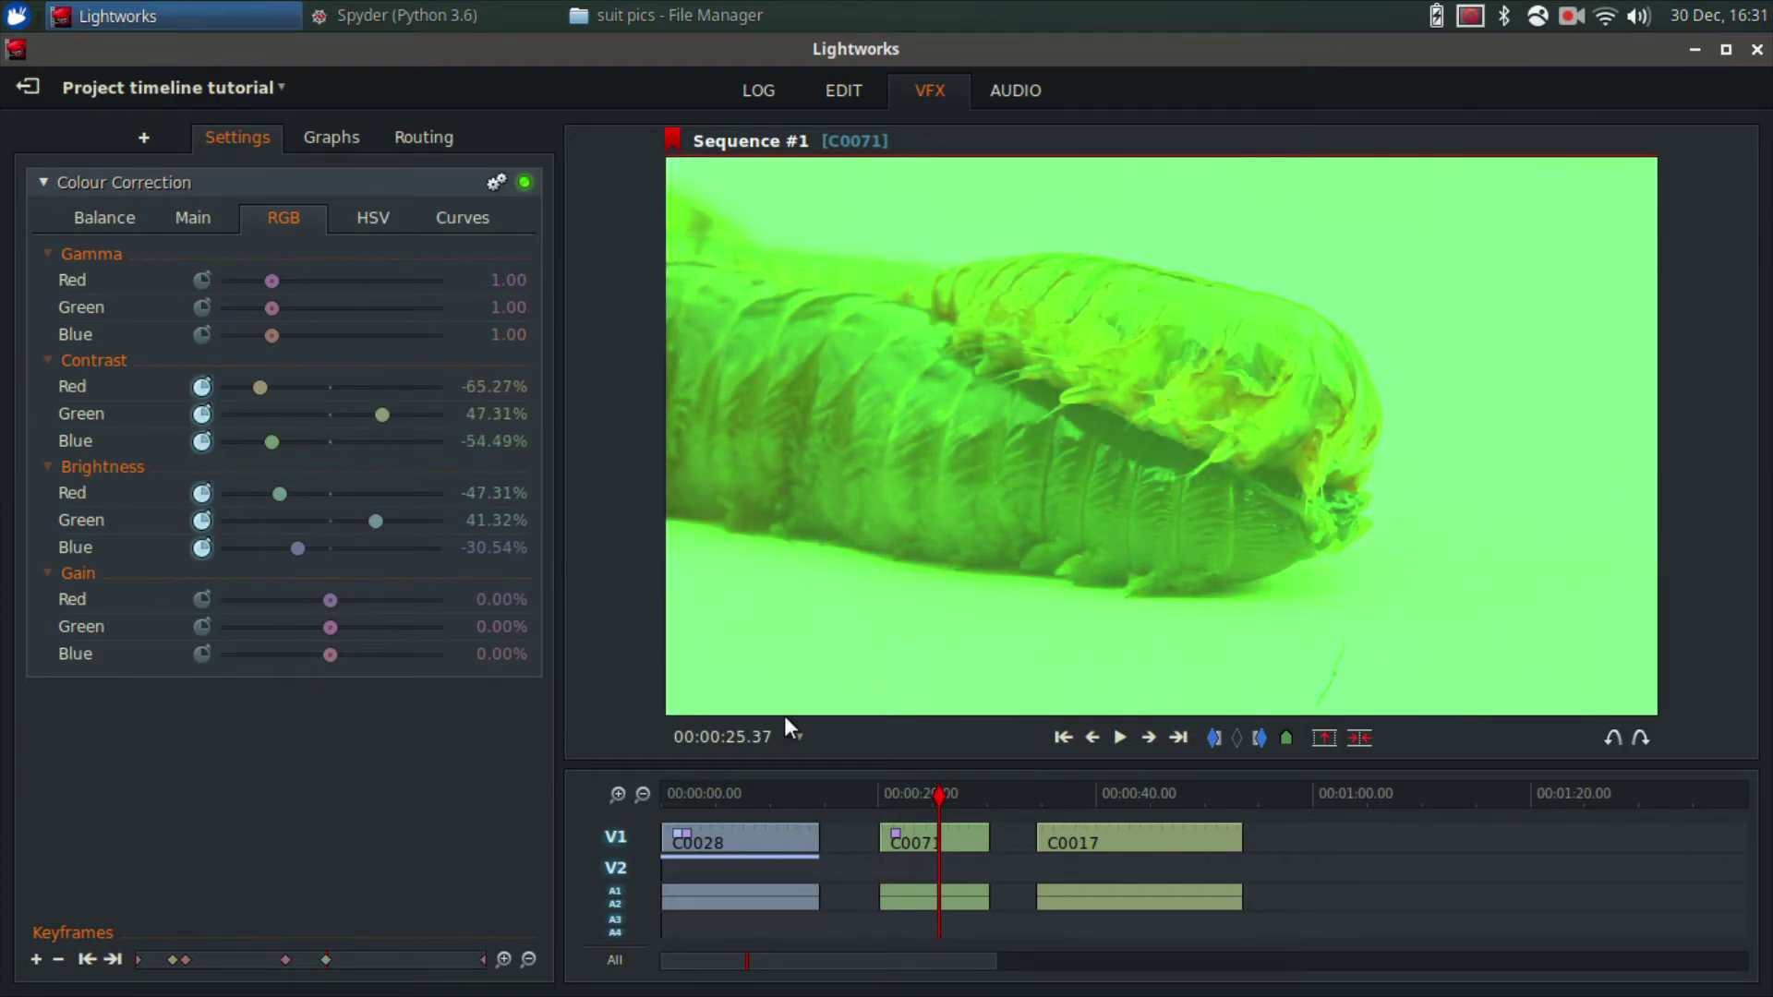
left_click(884, 791)
key("space")
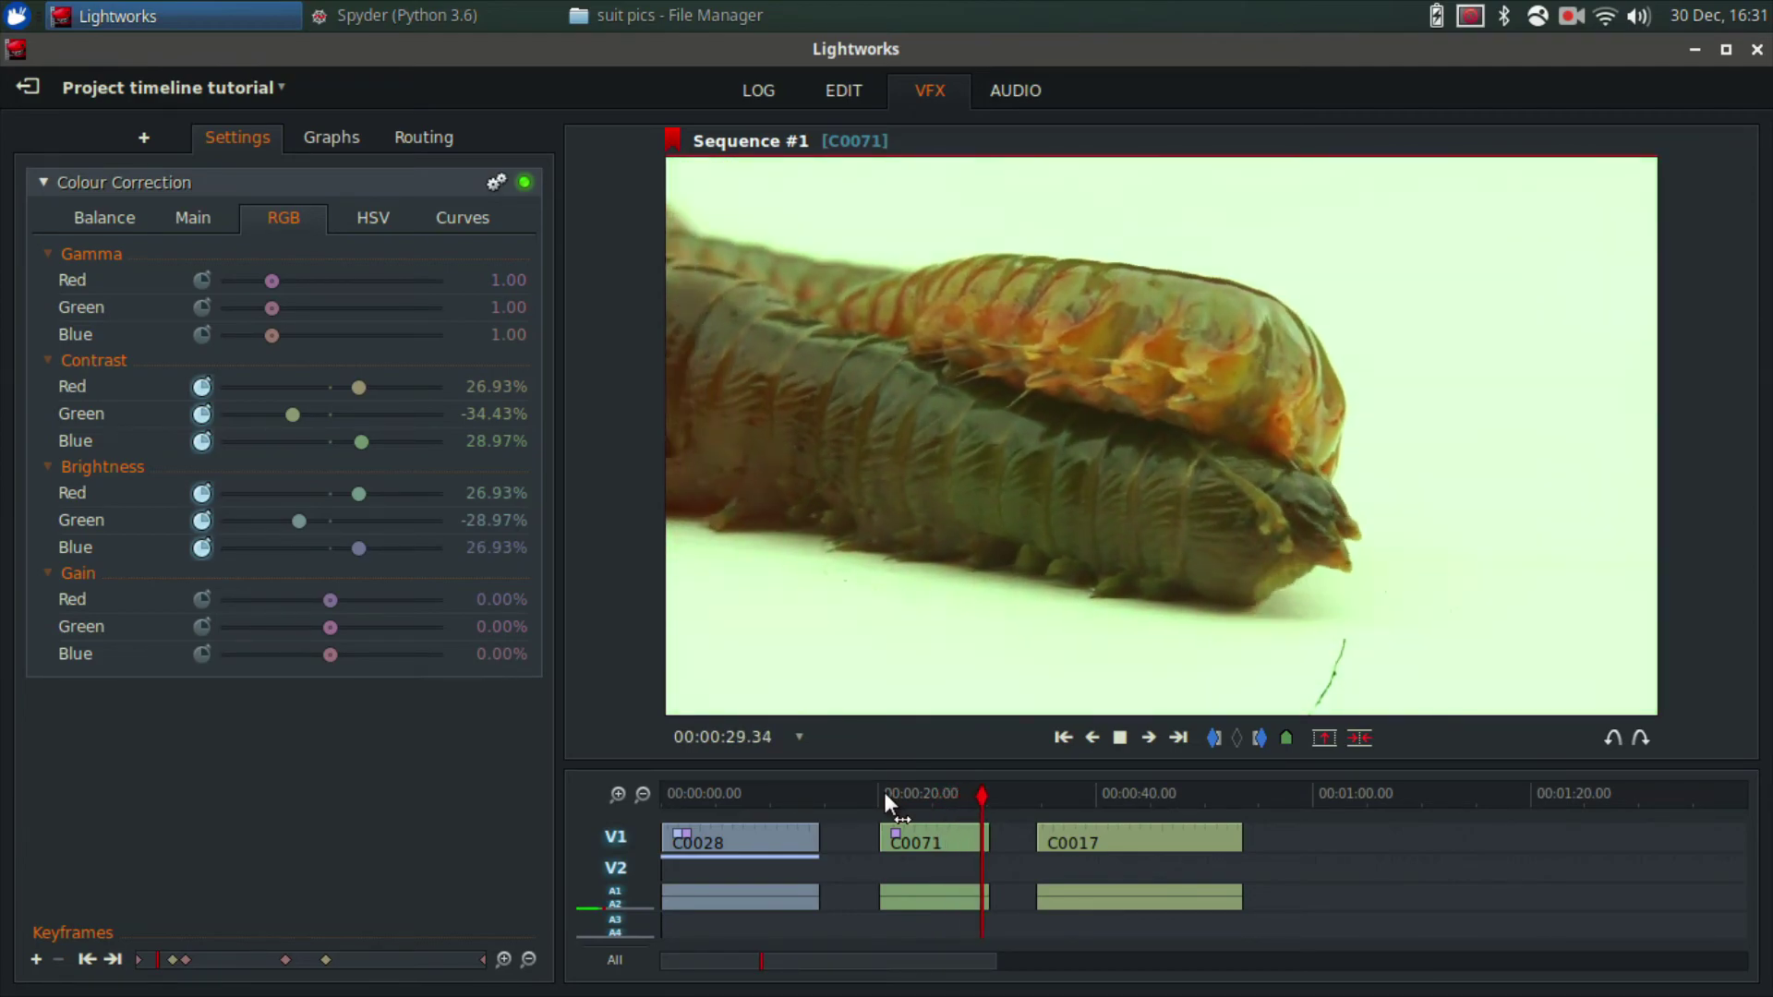
left_click(1076, 792)
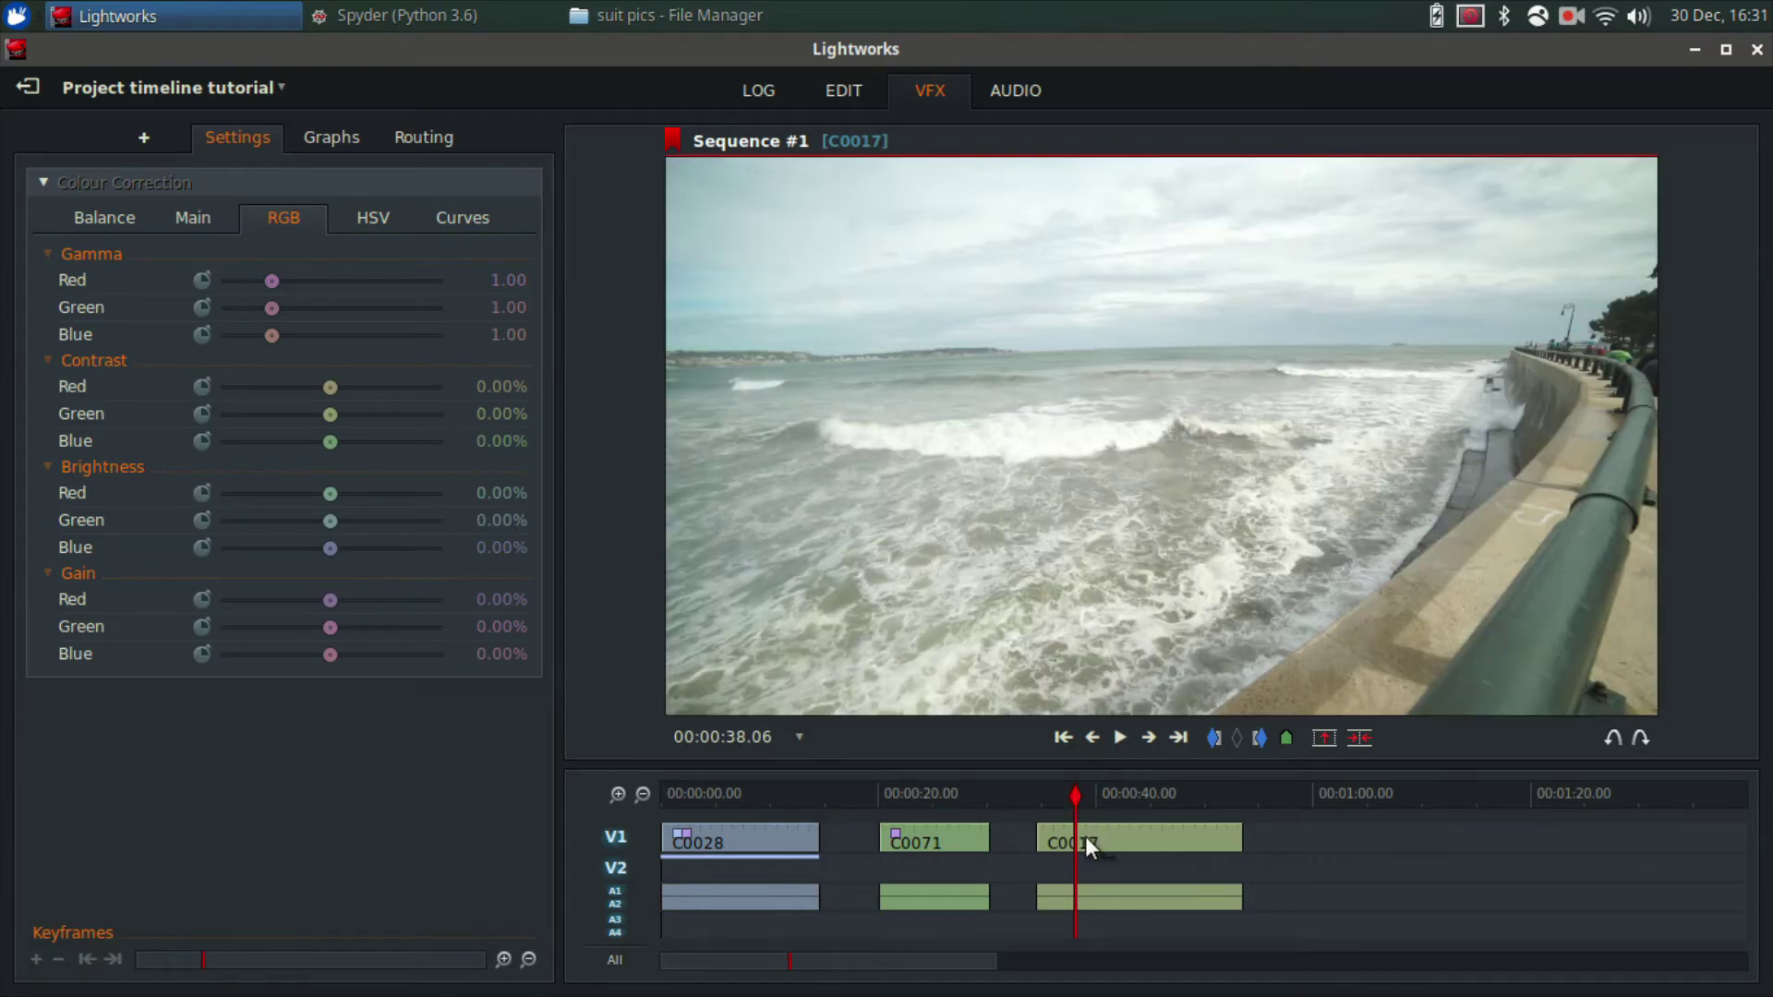
Apply the Glow effect from Favourites to ocean clip C0017.
right_click(1084, 835)
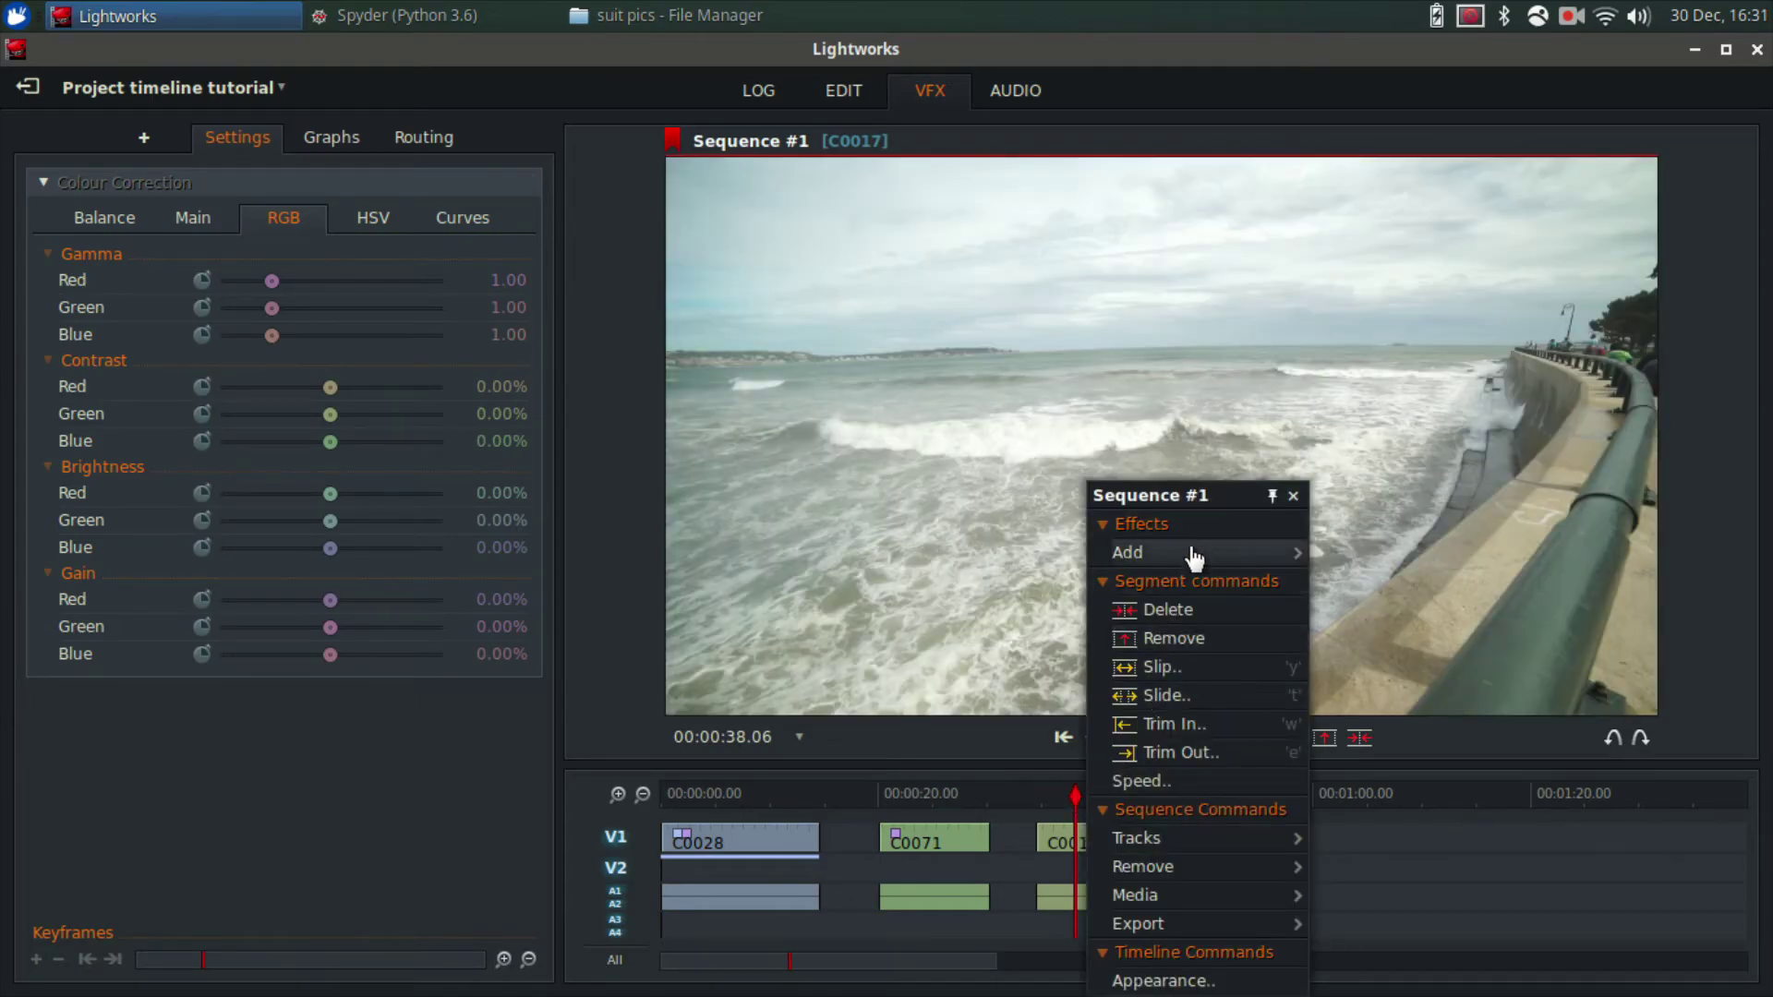
mouse_move(1193, 554)
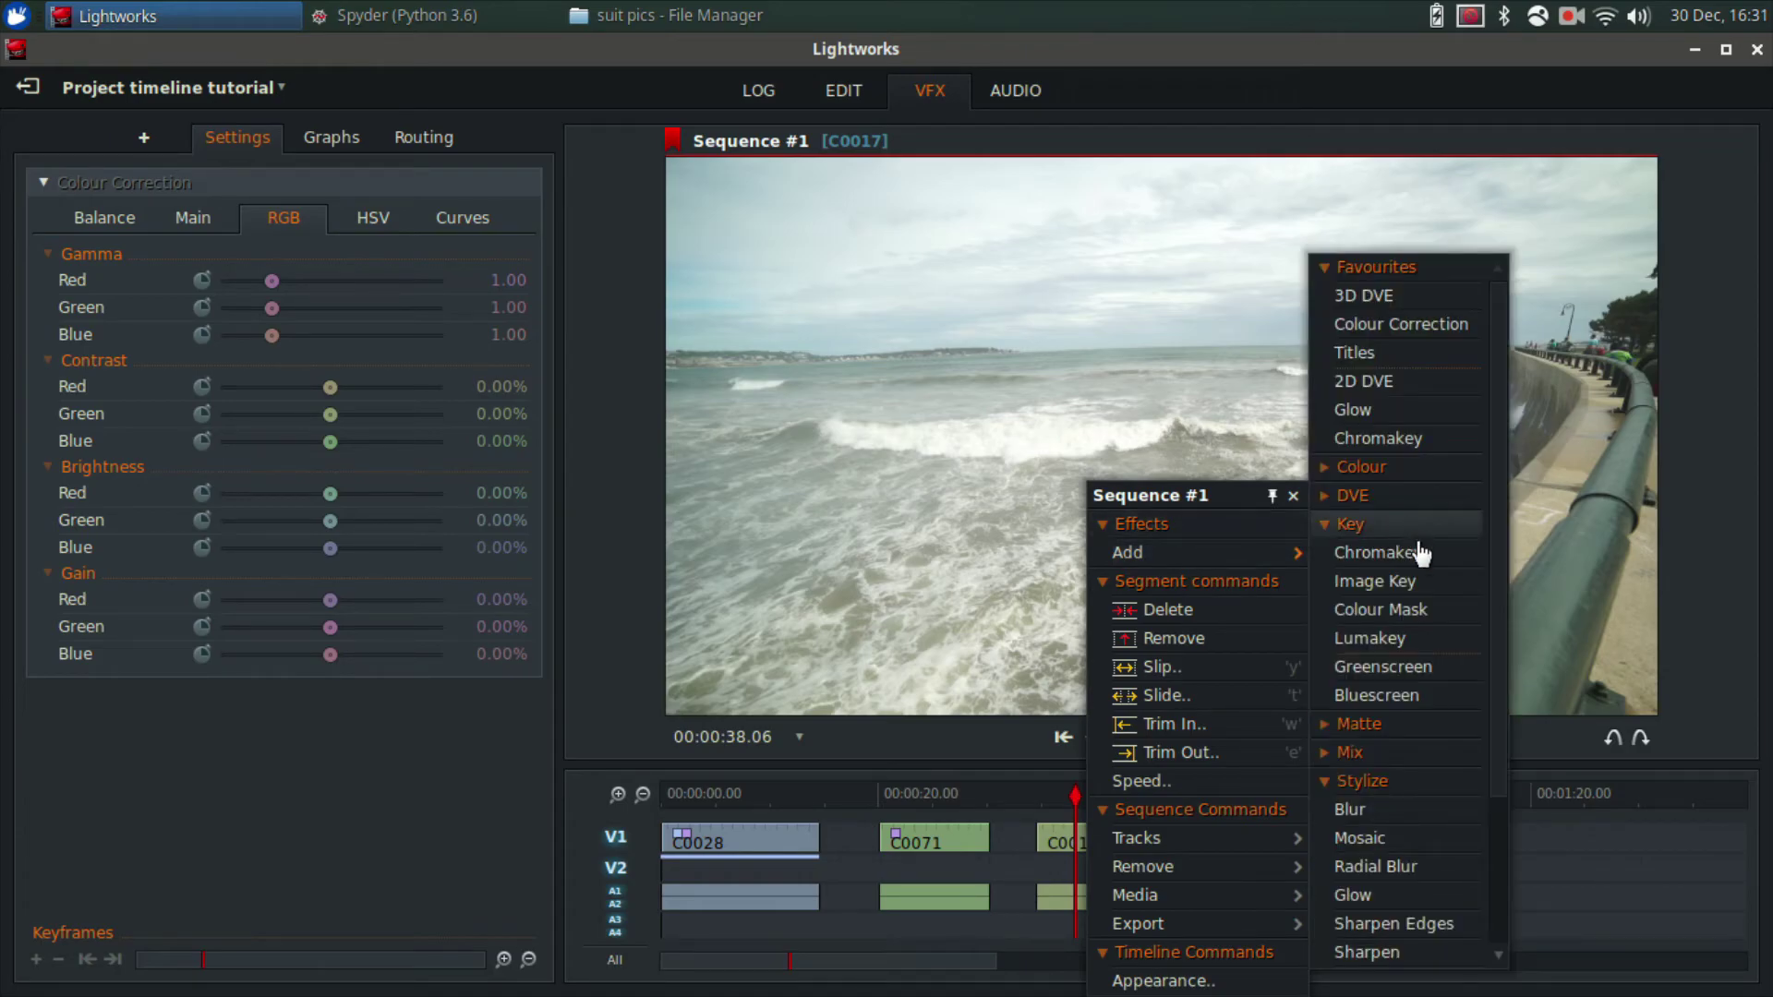
left_click(1373, 897)
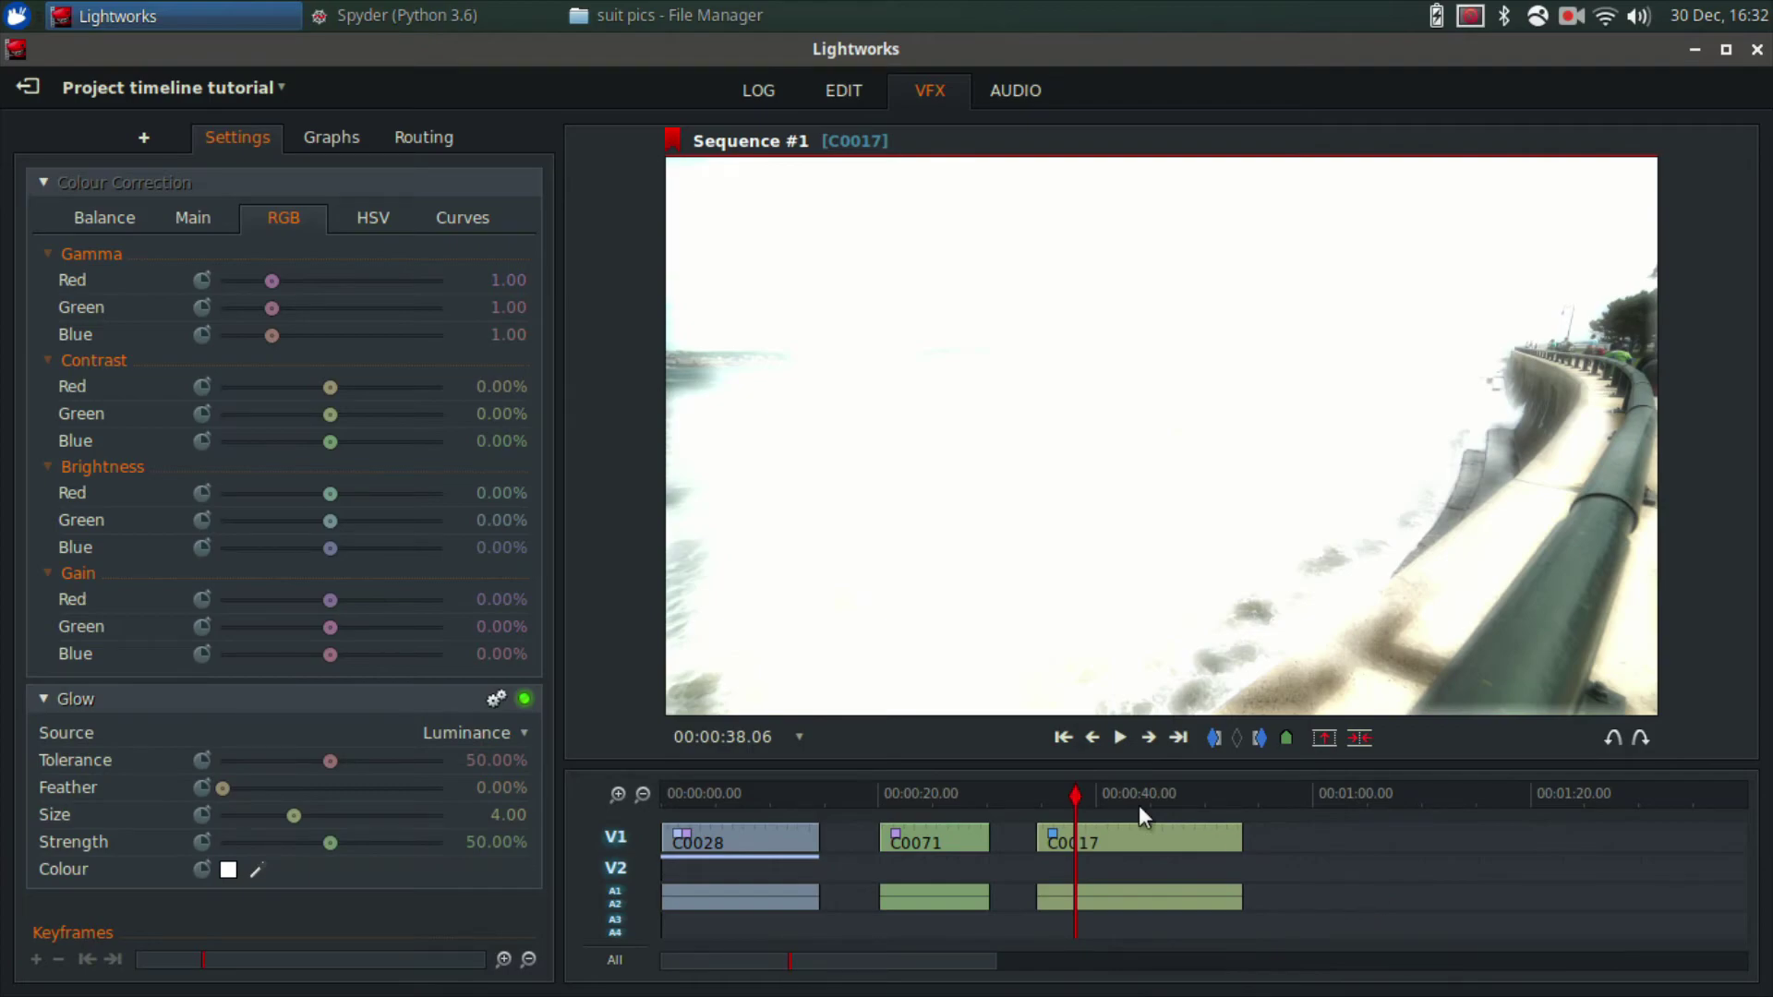
Near the start of C0017, make Glow Tolerance, Feather, Size, Strength and Colour keyframeable.
left_click(1058, 796)
left_click_drag(1057, 796, 1049, 794)
left_click(203, 762)
left_click(203, 788)
left_click(202, 815)
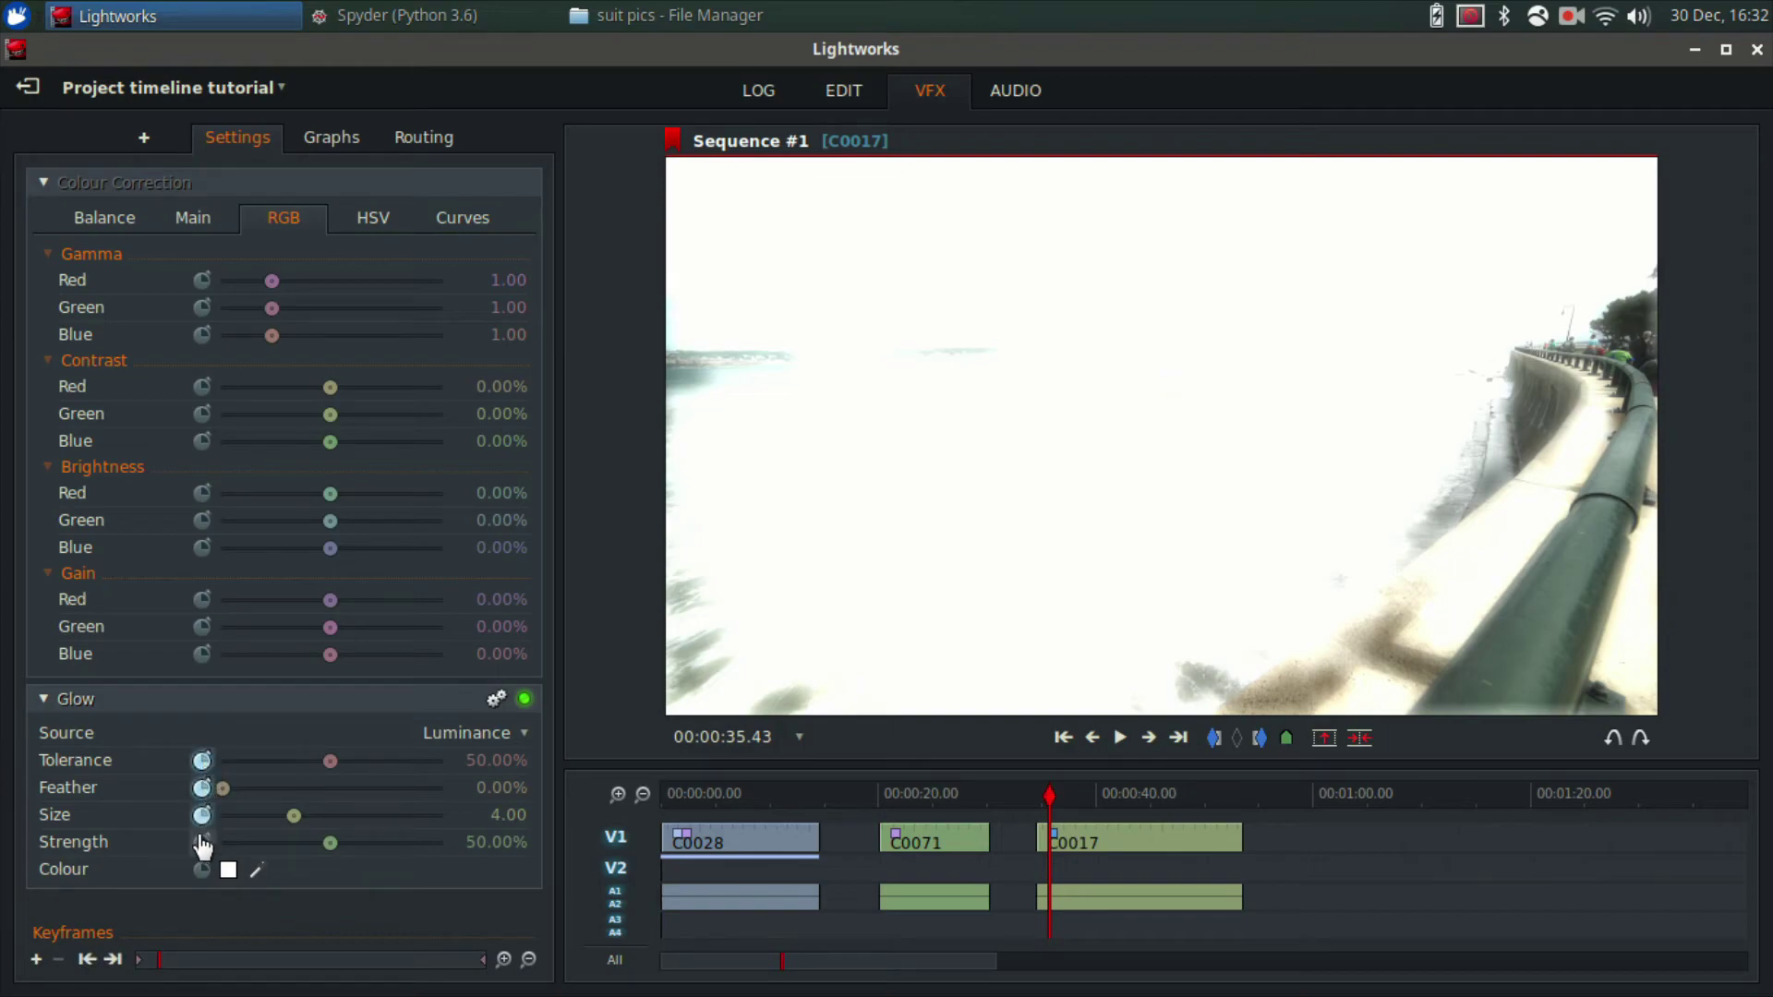
left_click(202, 842)
left_click(202, 871)
Keyframe Glow Feather to about 26% and Tolerance to 80%, then Size 6.66 and Tolerance 28%.
key("space")
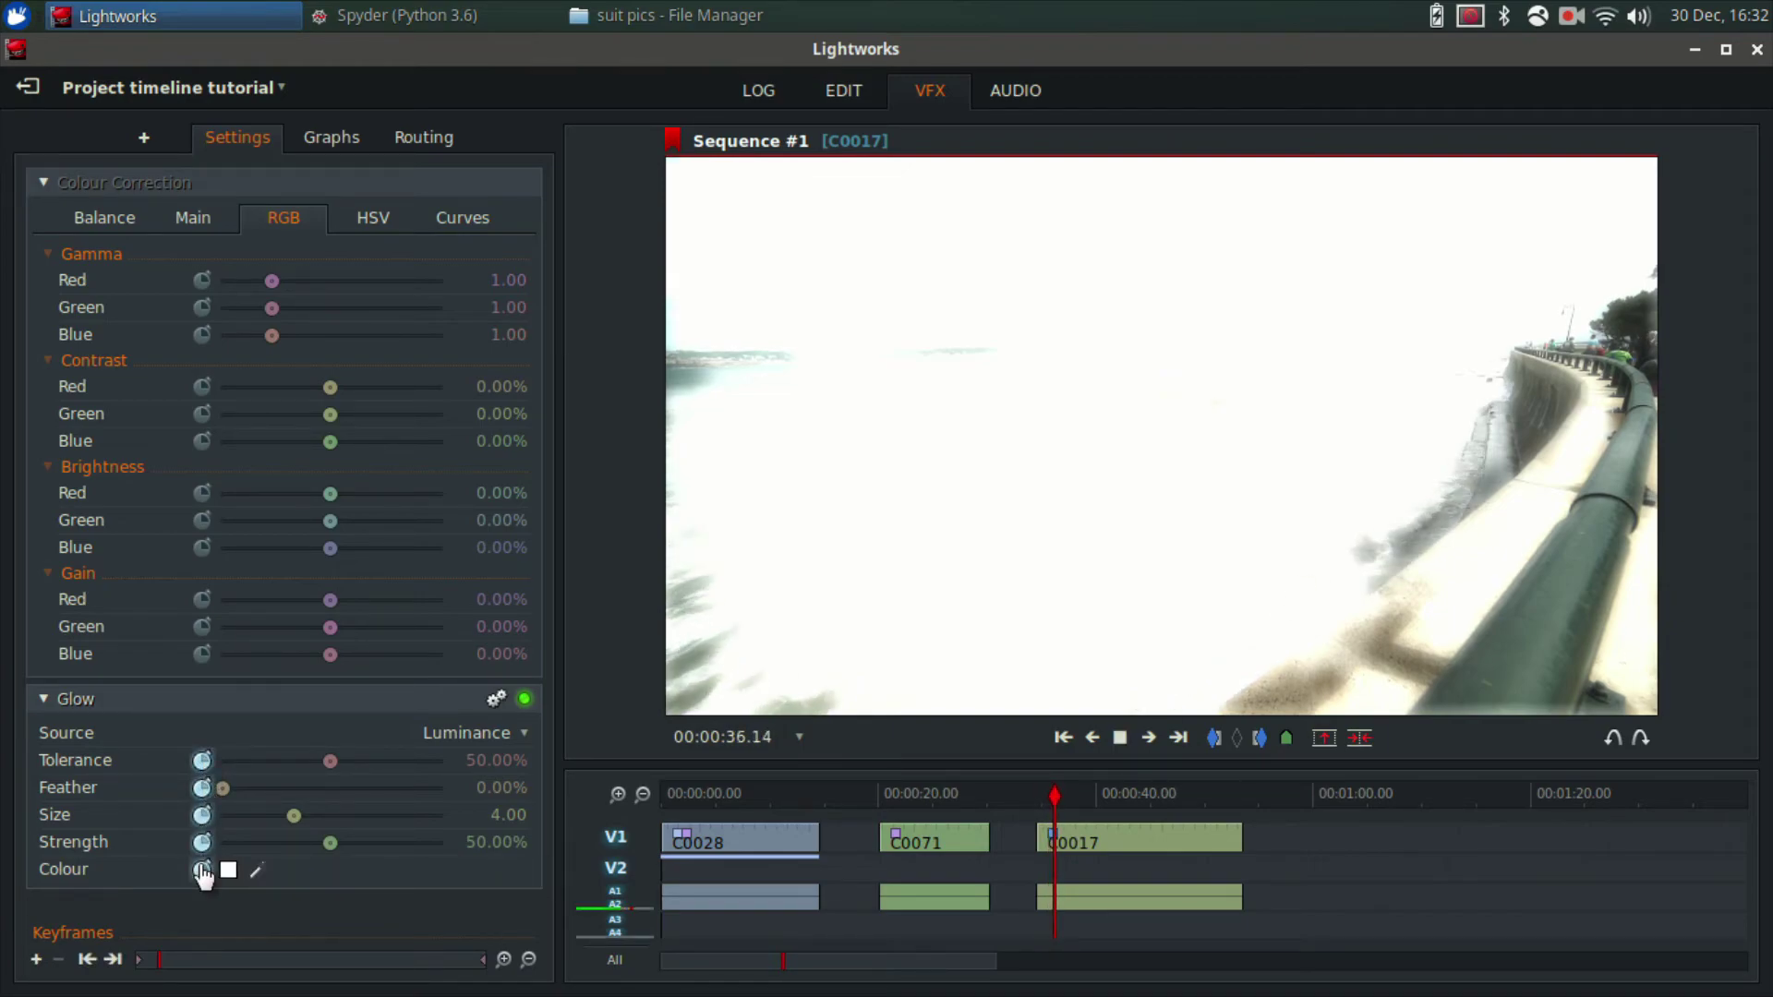
key("space")
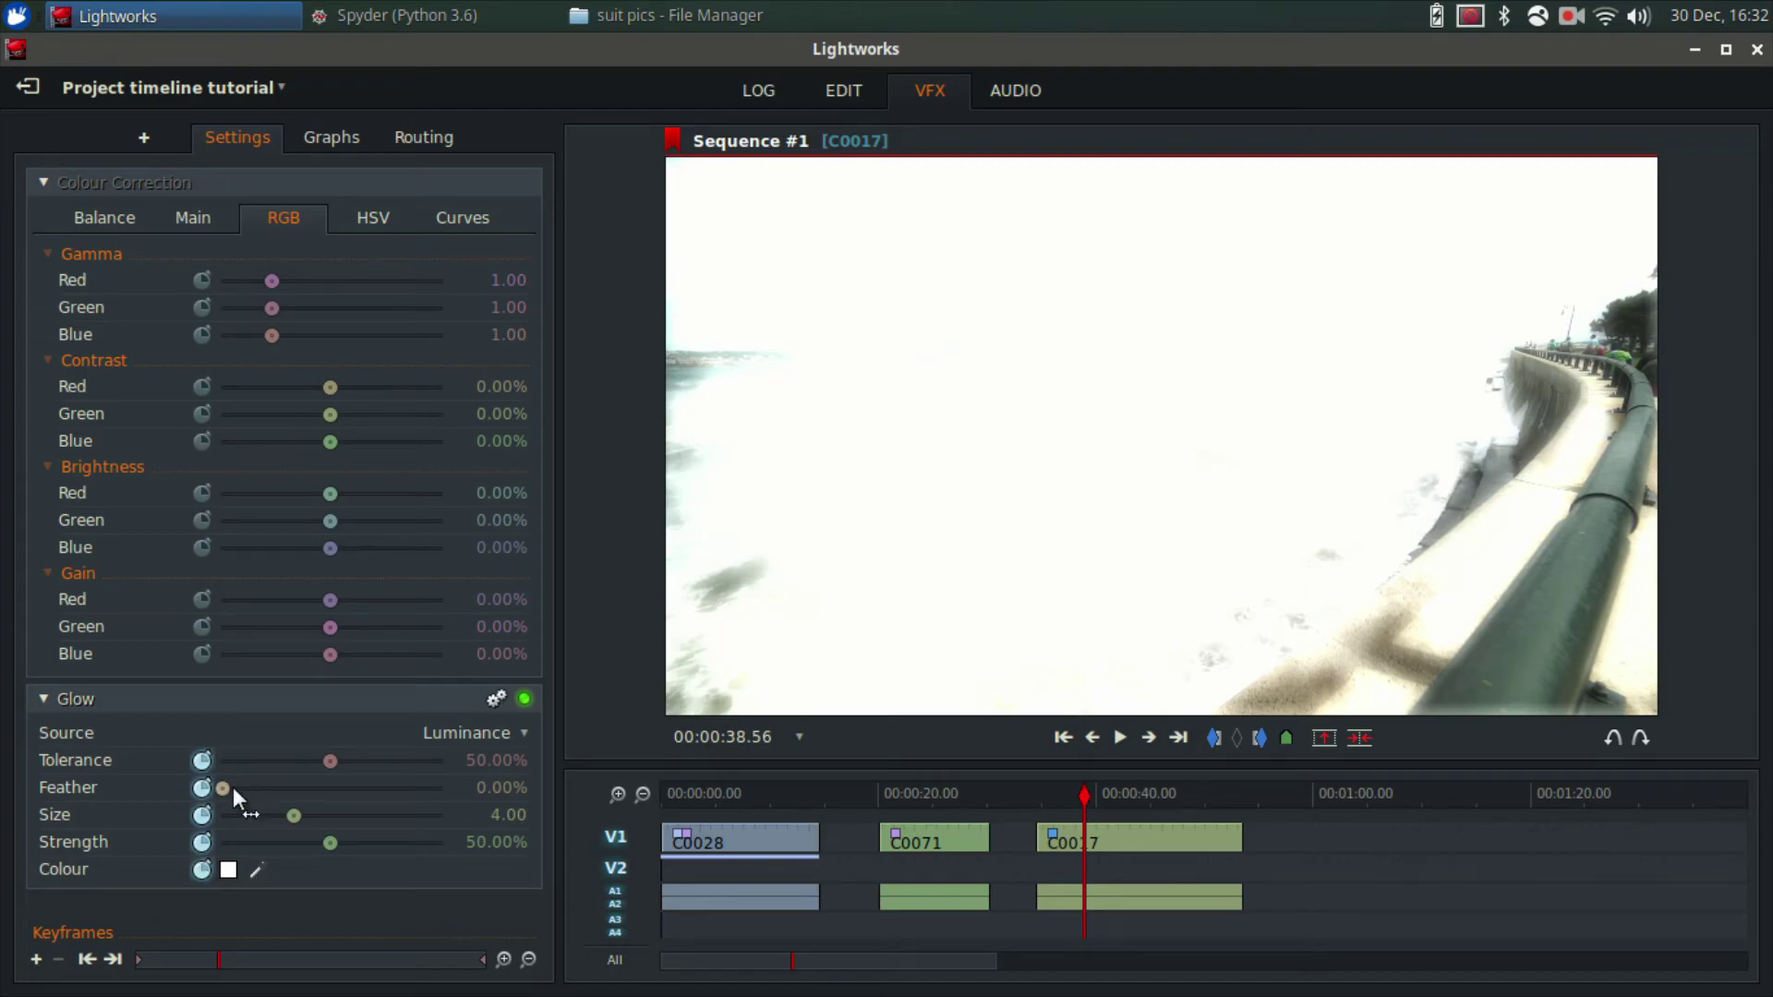
mouse_move(232, 787)
left_mouse_down()
mouse_move(281, 783)
mouse_move(290, 816)
mouse_move(258, 816)
mouse_move(323, 835)
mouse_move(266, 842)
left_mouse_up()
left_click_drag(329, 760, 395, 760)
key("space")
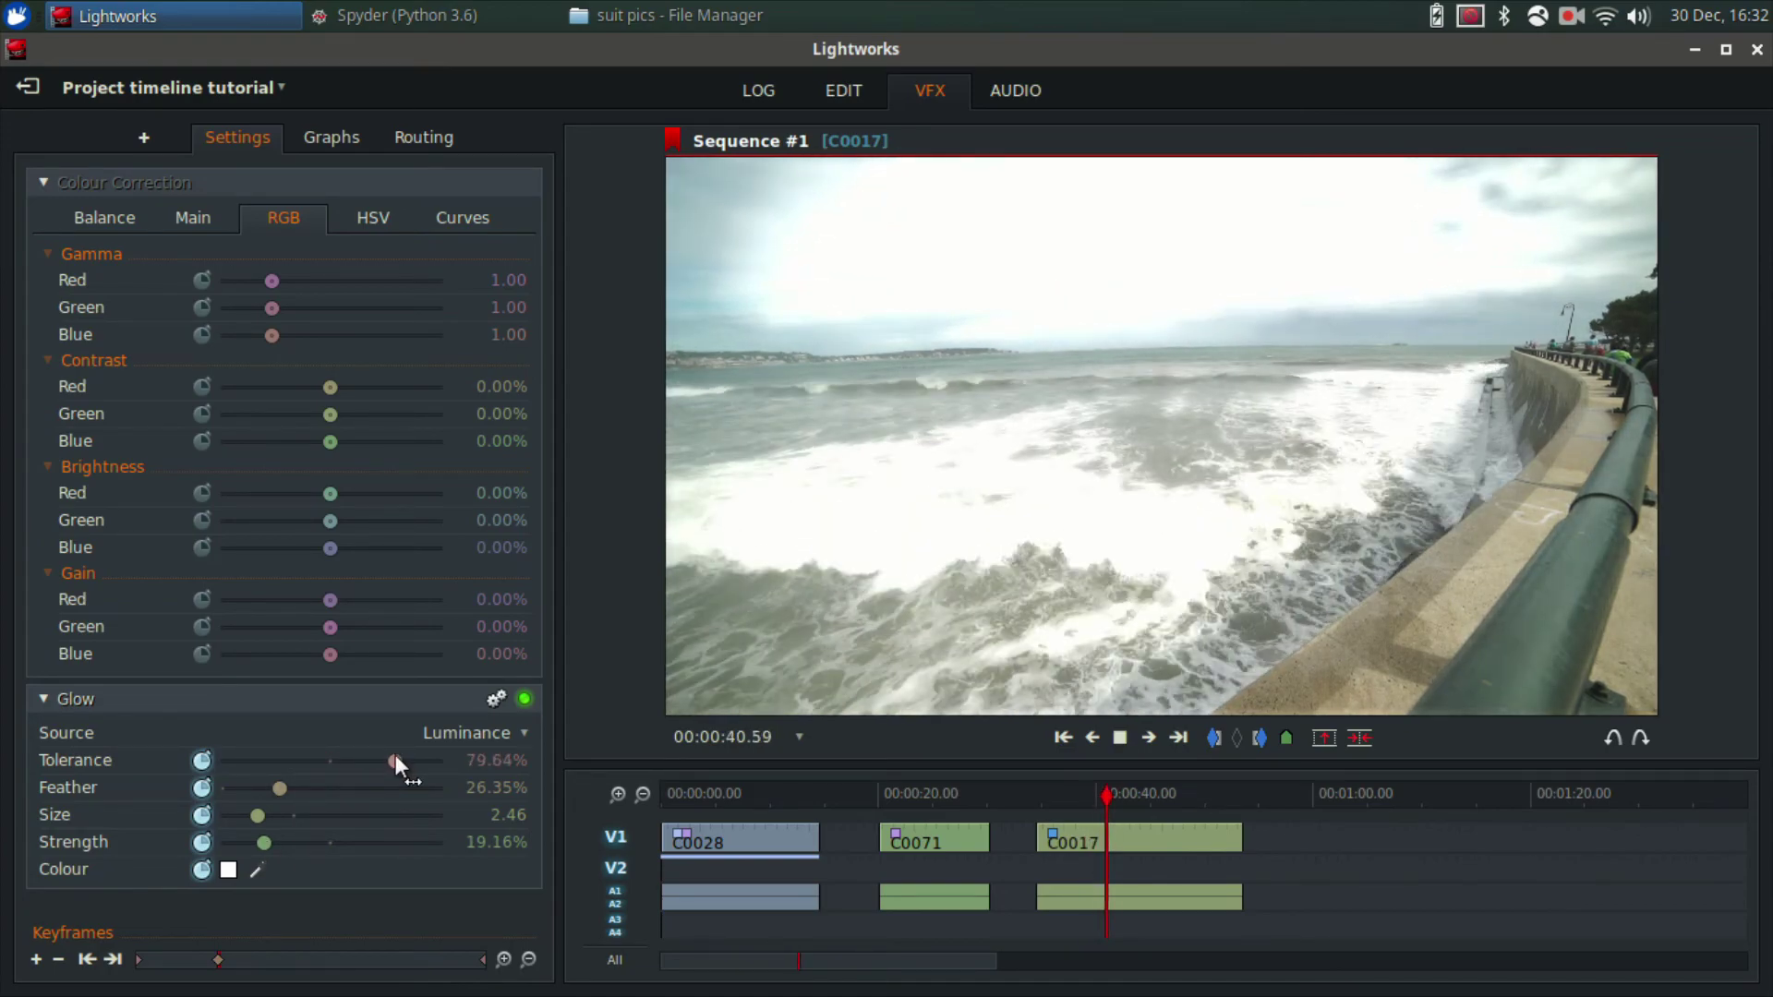
key("space")
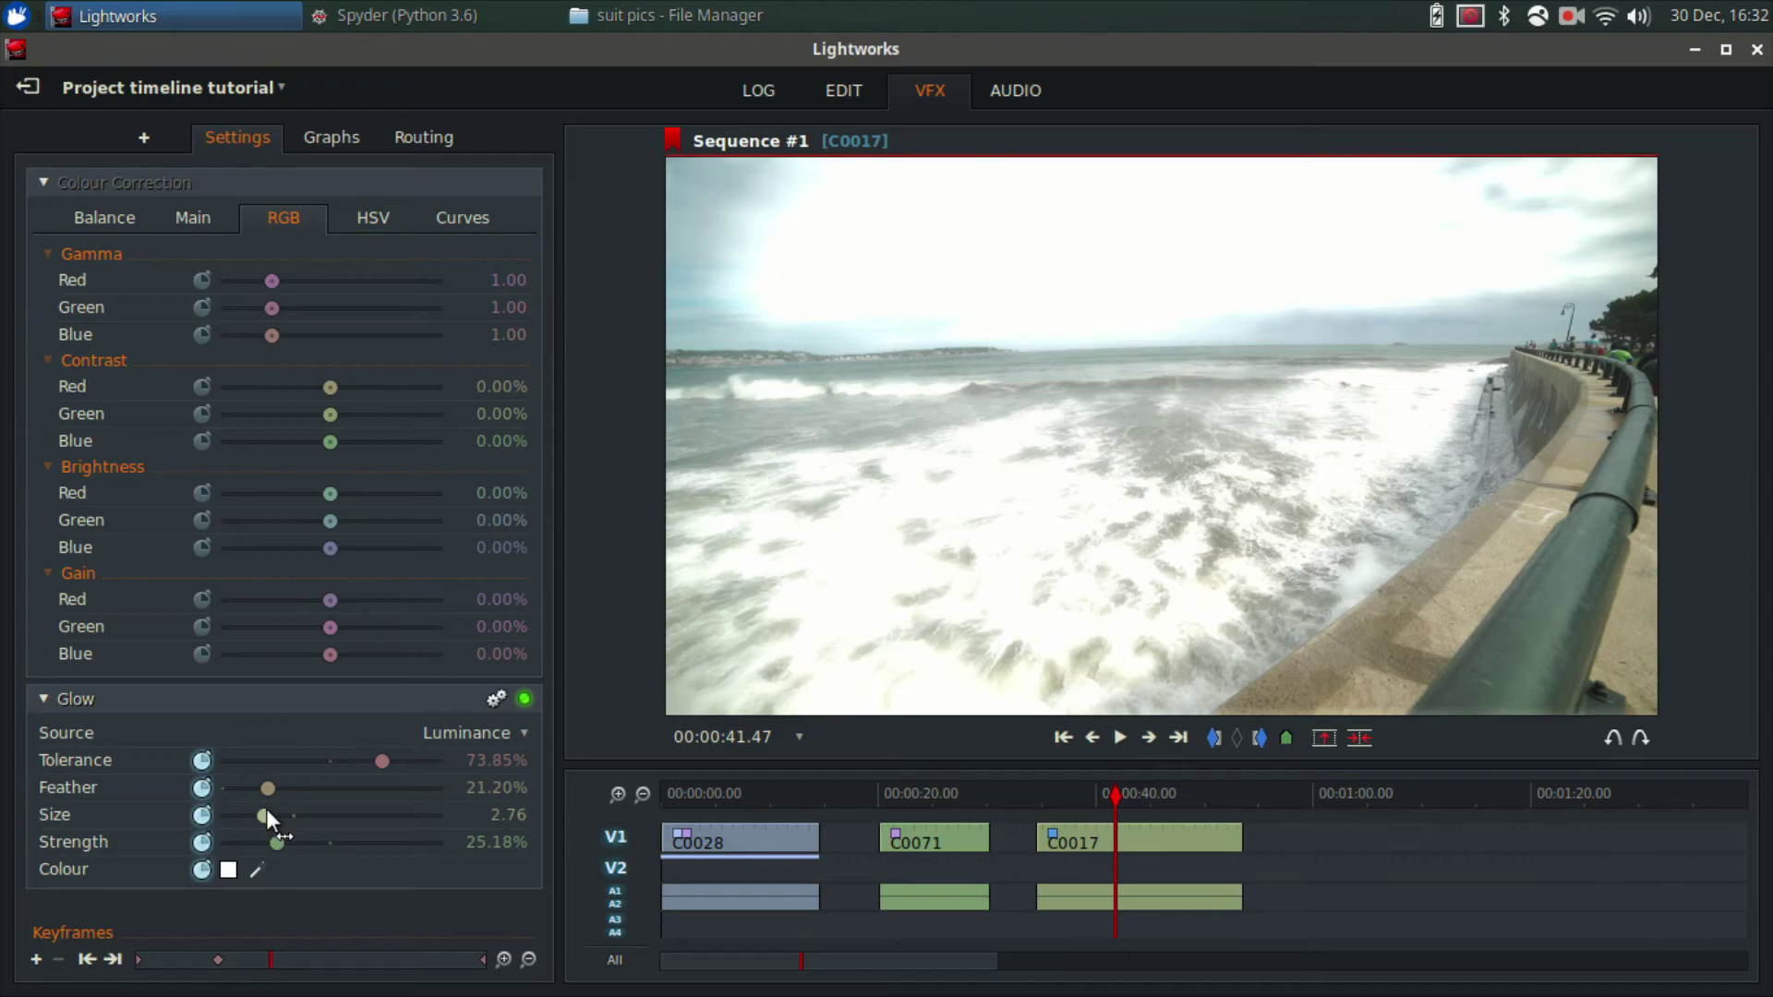
left_click_drag(266, 813, 356, 813)
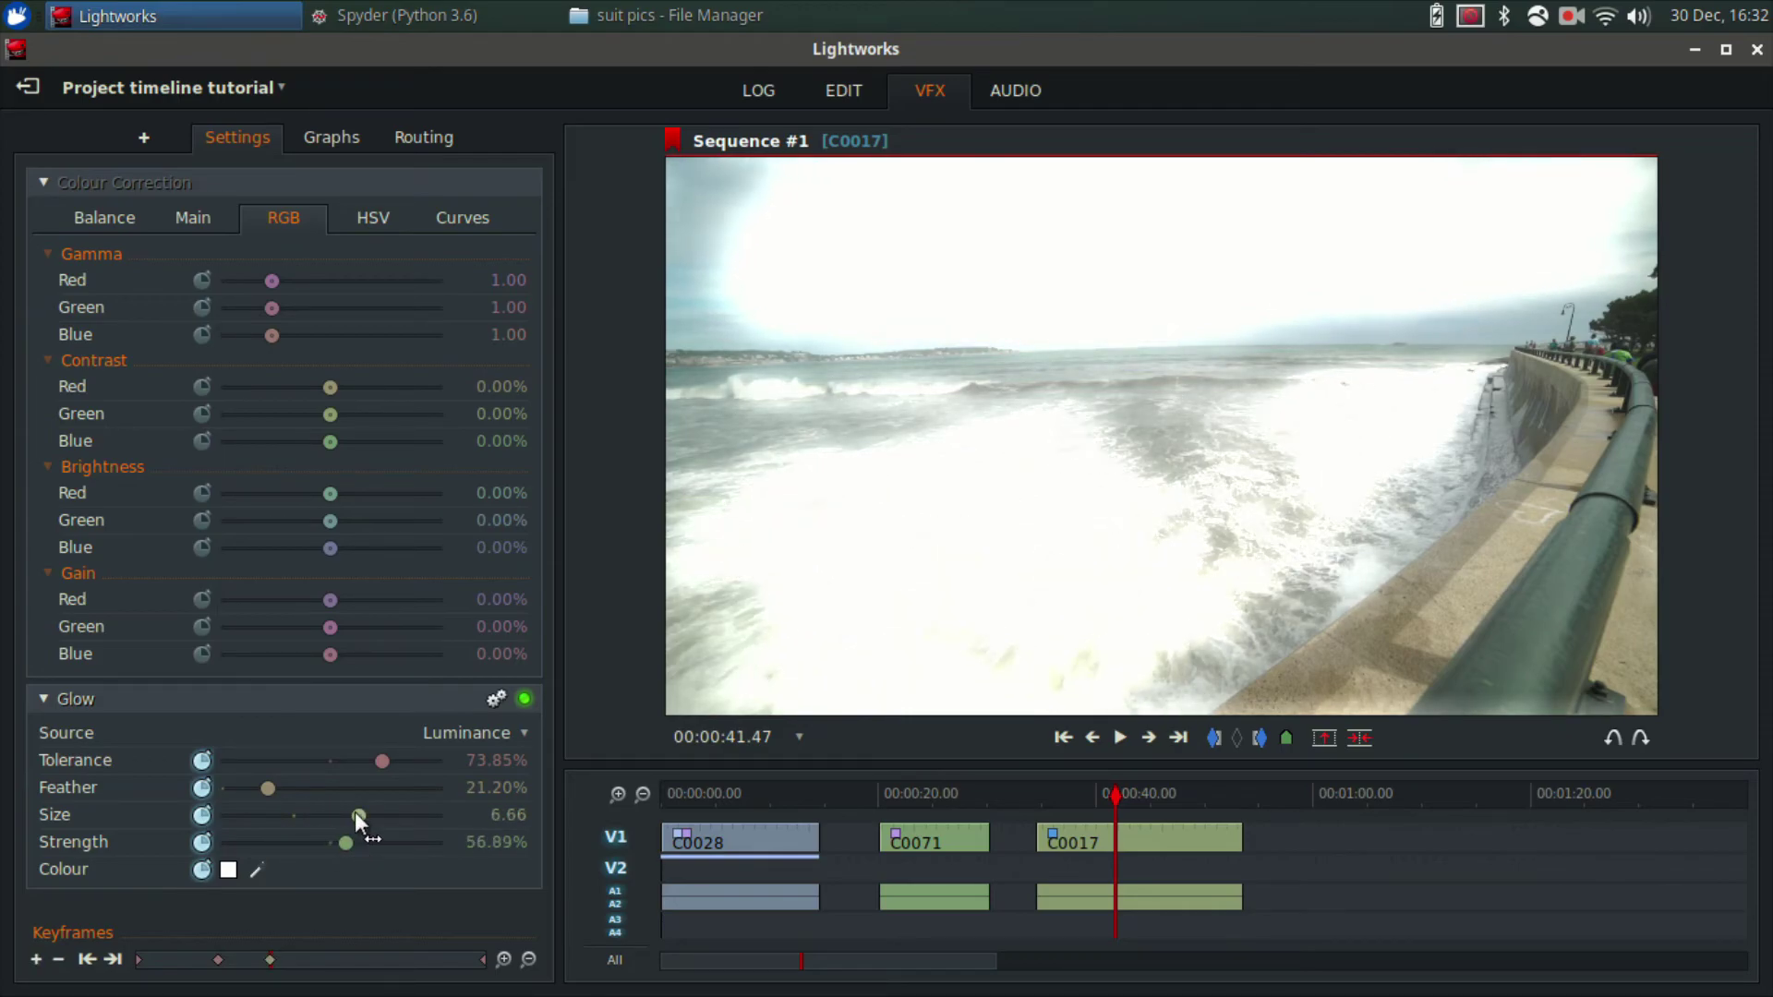
left_click_drag(382, 750, 281, 761)
Near 44 seconds, lower Tolerance and widen Feather for a final keyframe, then replay.
key("space")
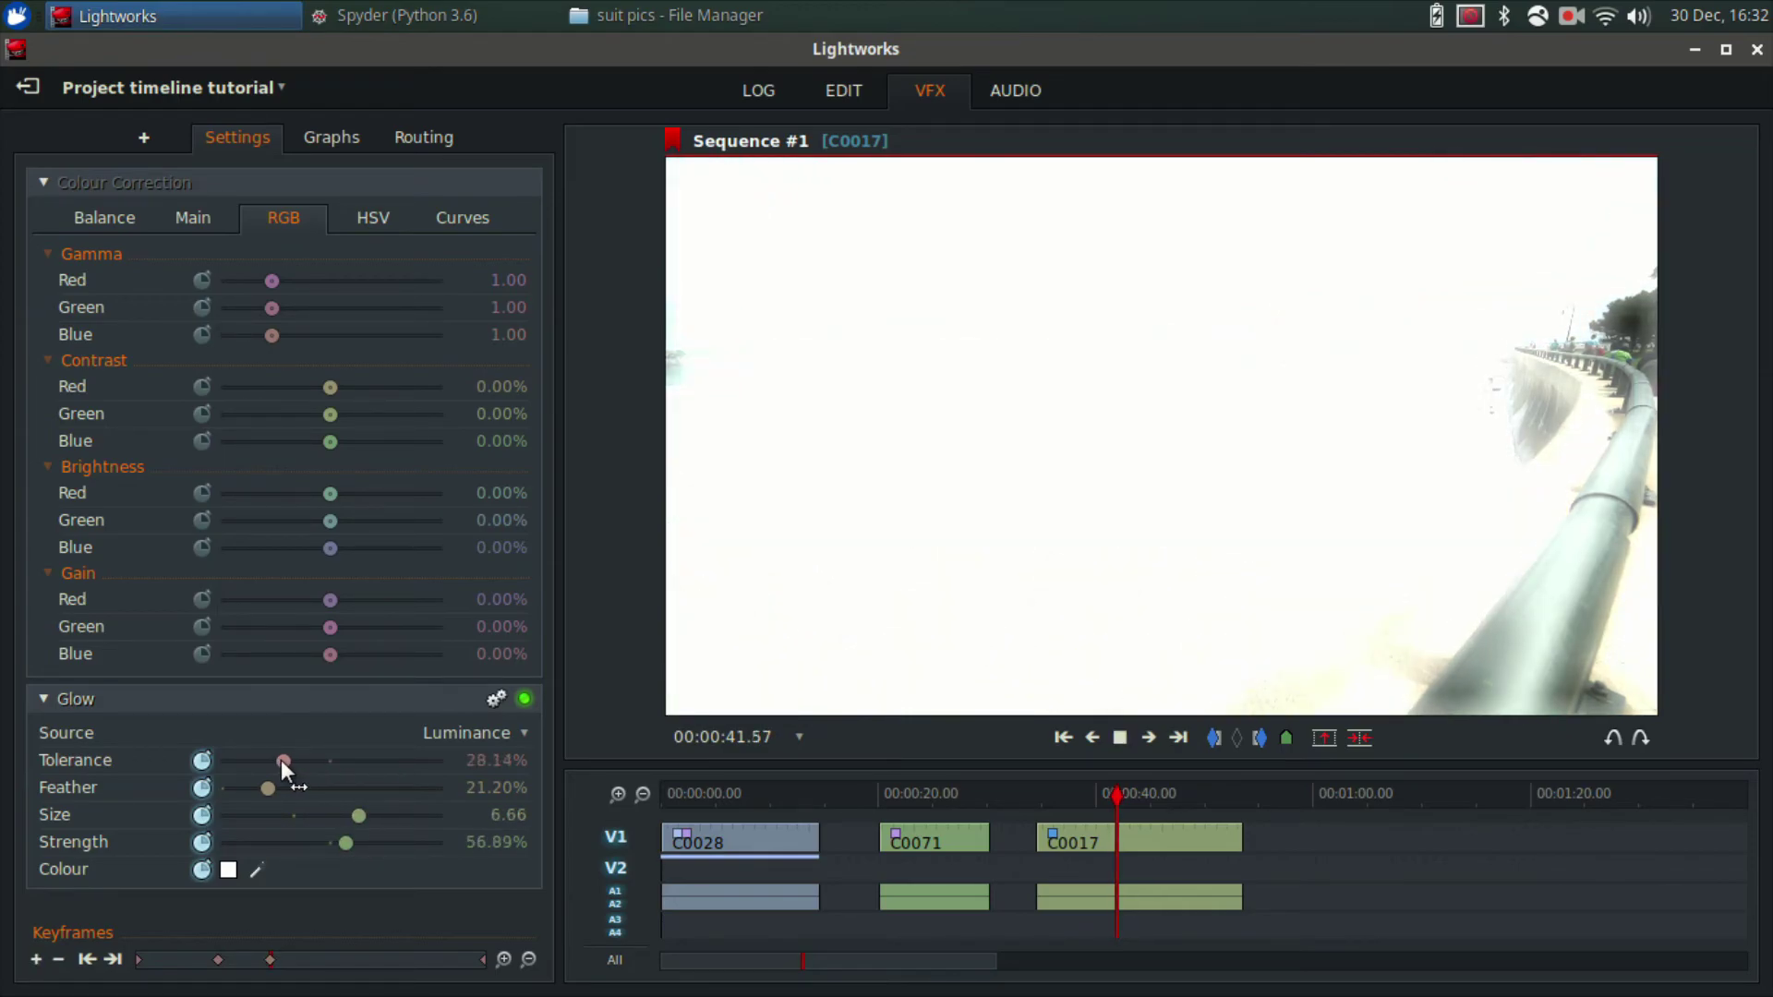
key("space")
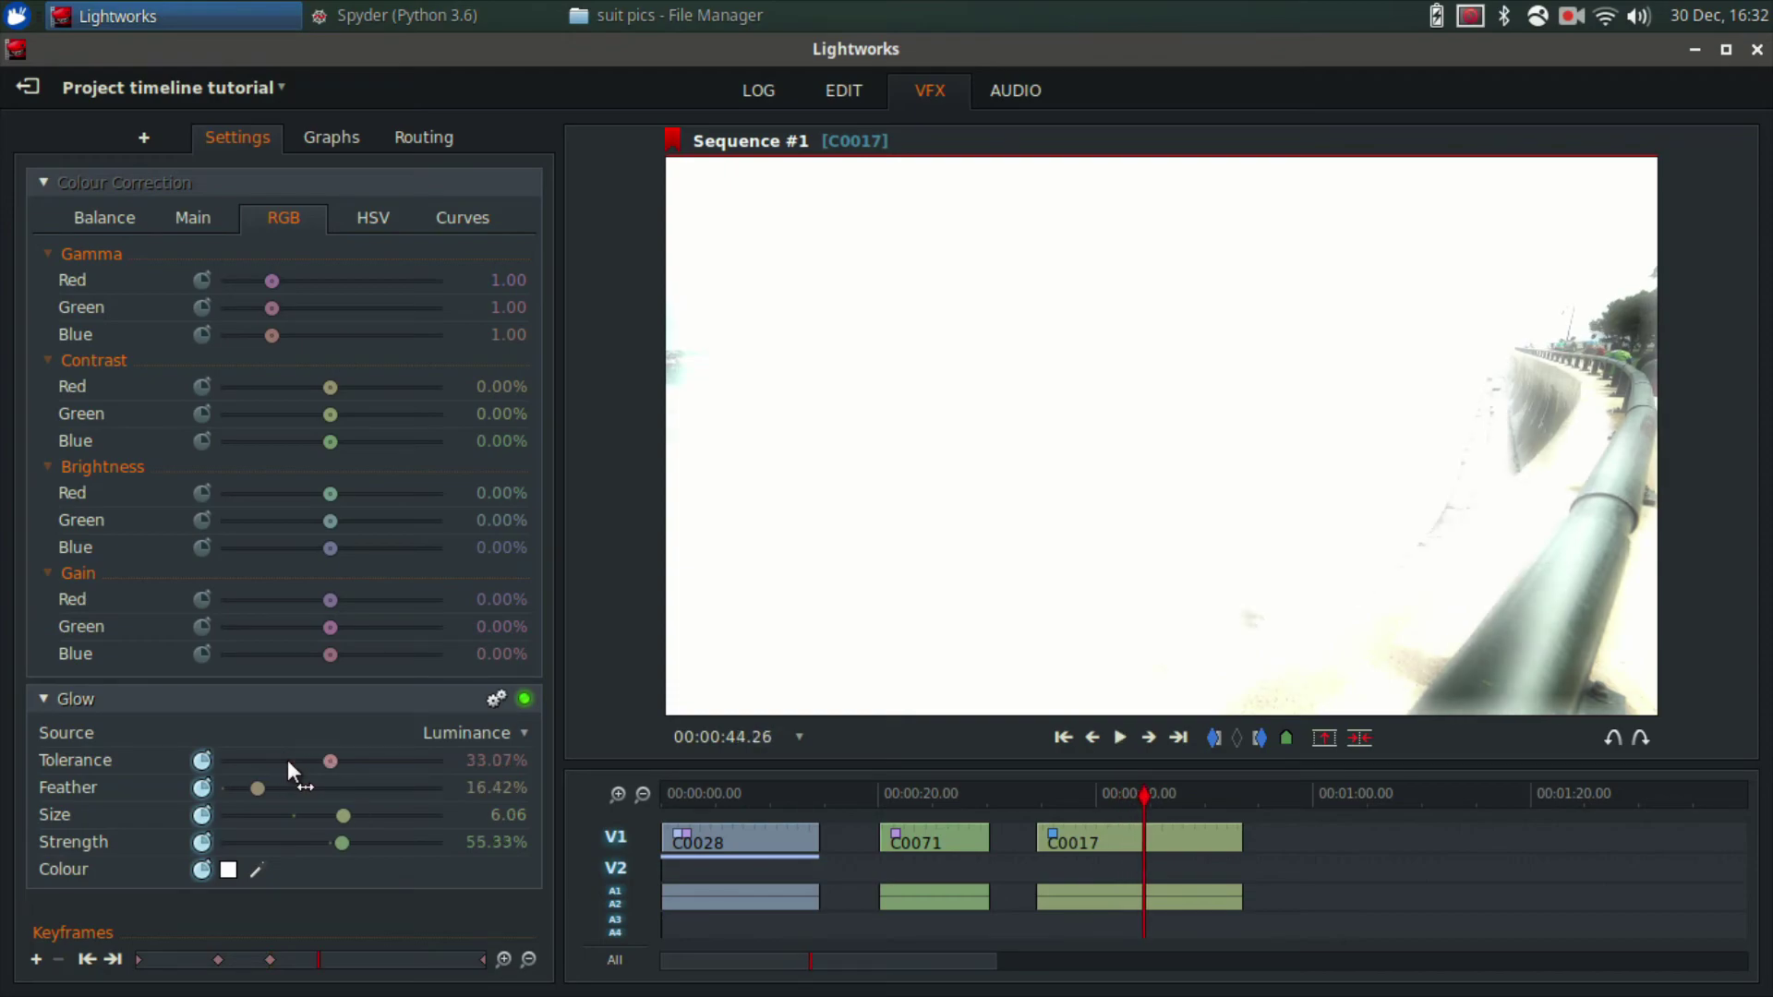
left_click_drag(331, 761, 234, 843)
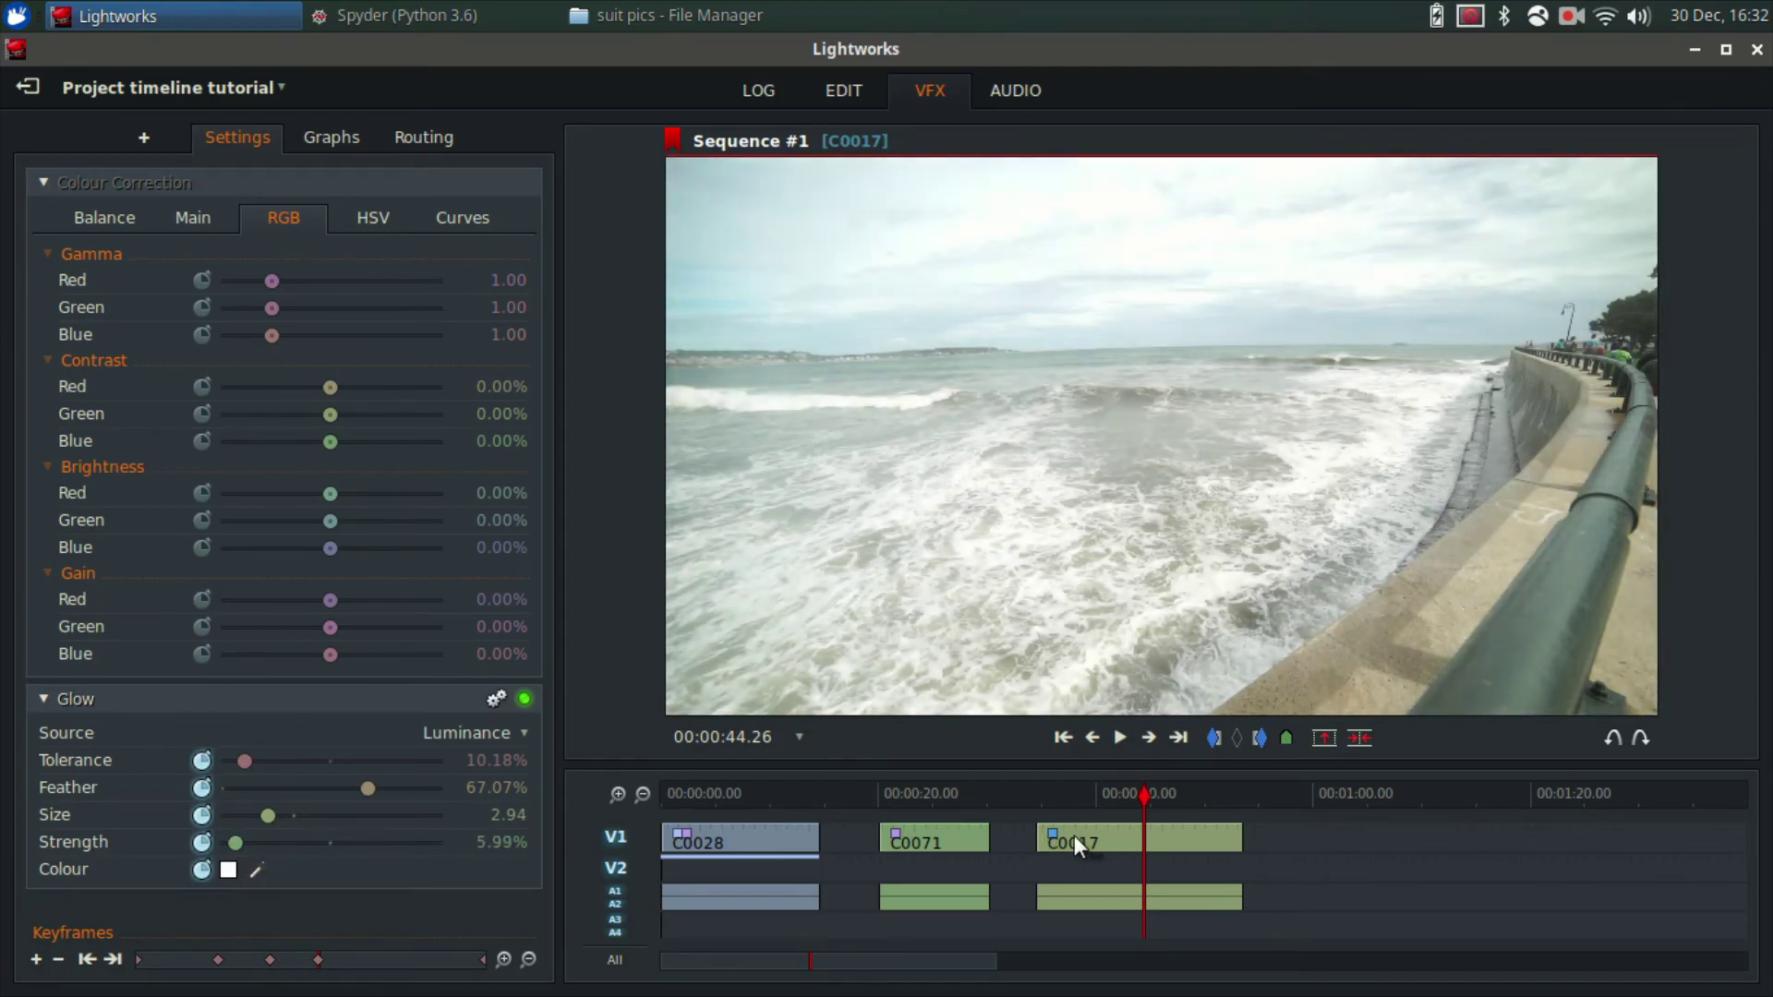
left_click(1038, 790)
key("space")
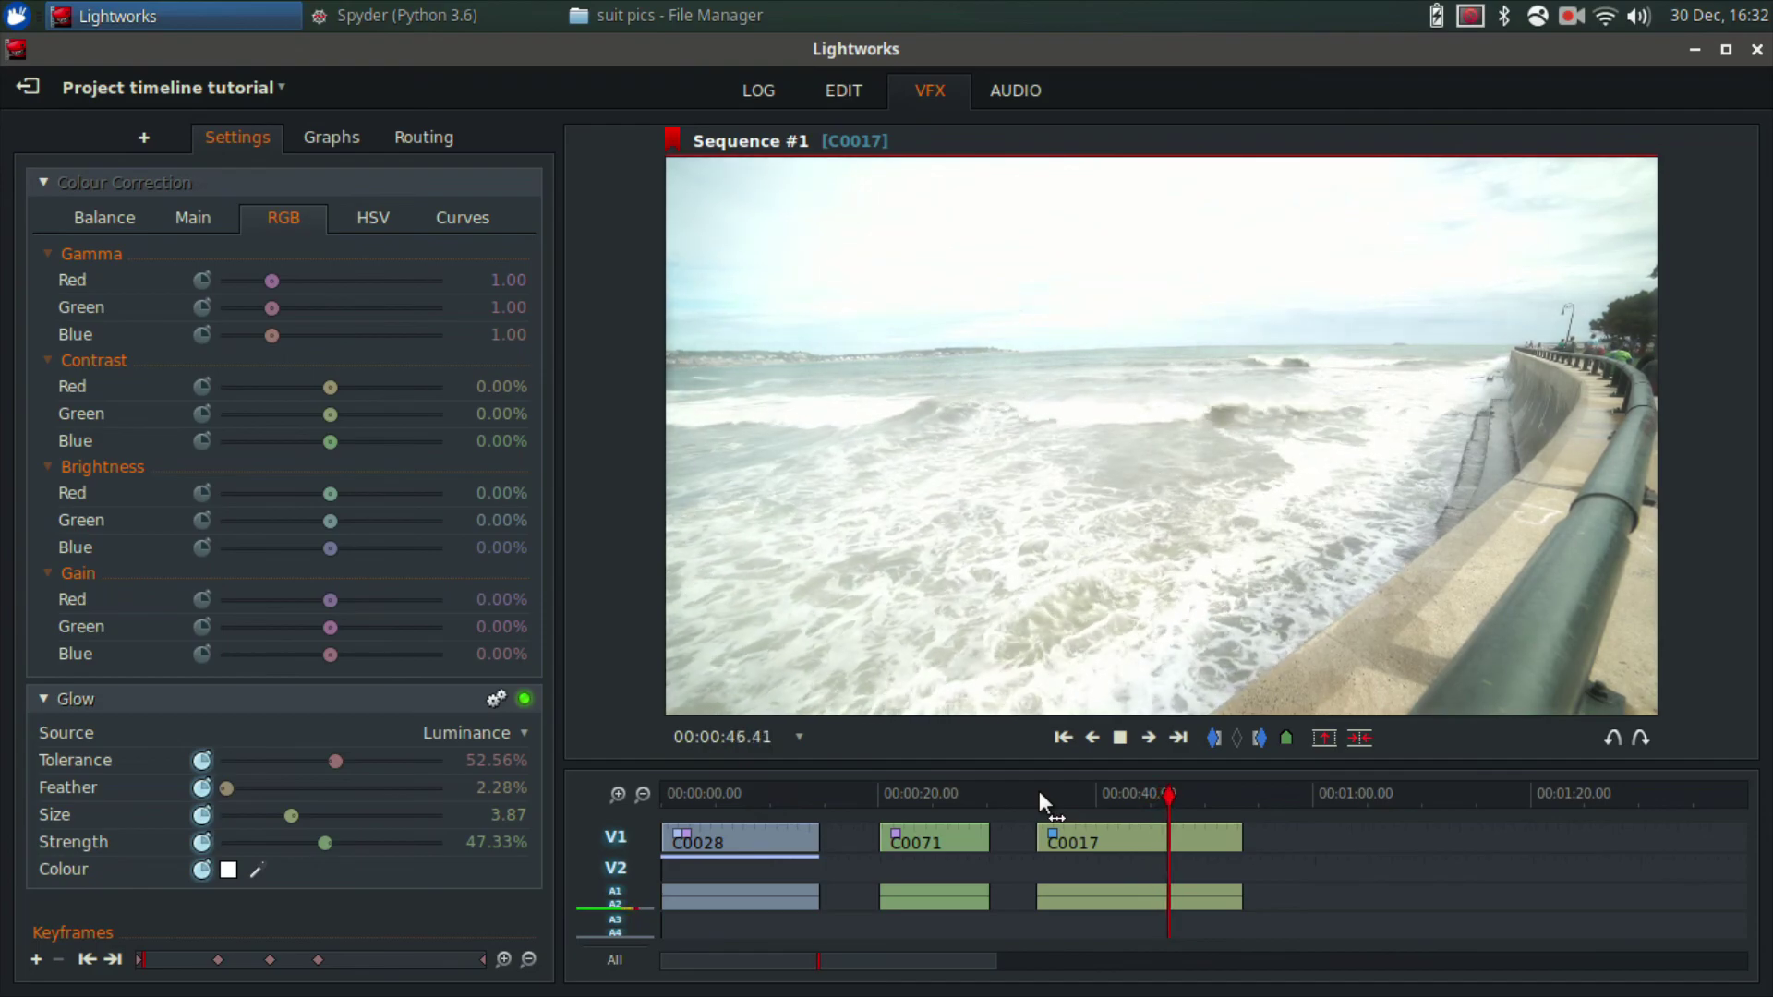
Stop the glow playback and switch to the AUDIO page.
key("space")
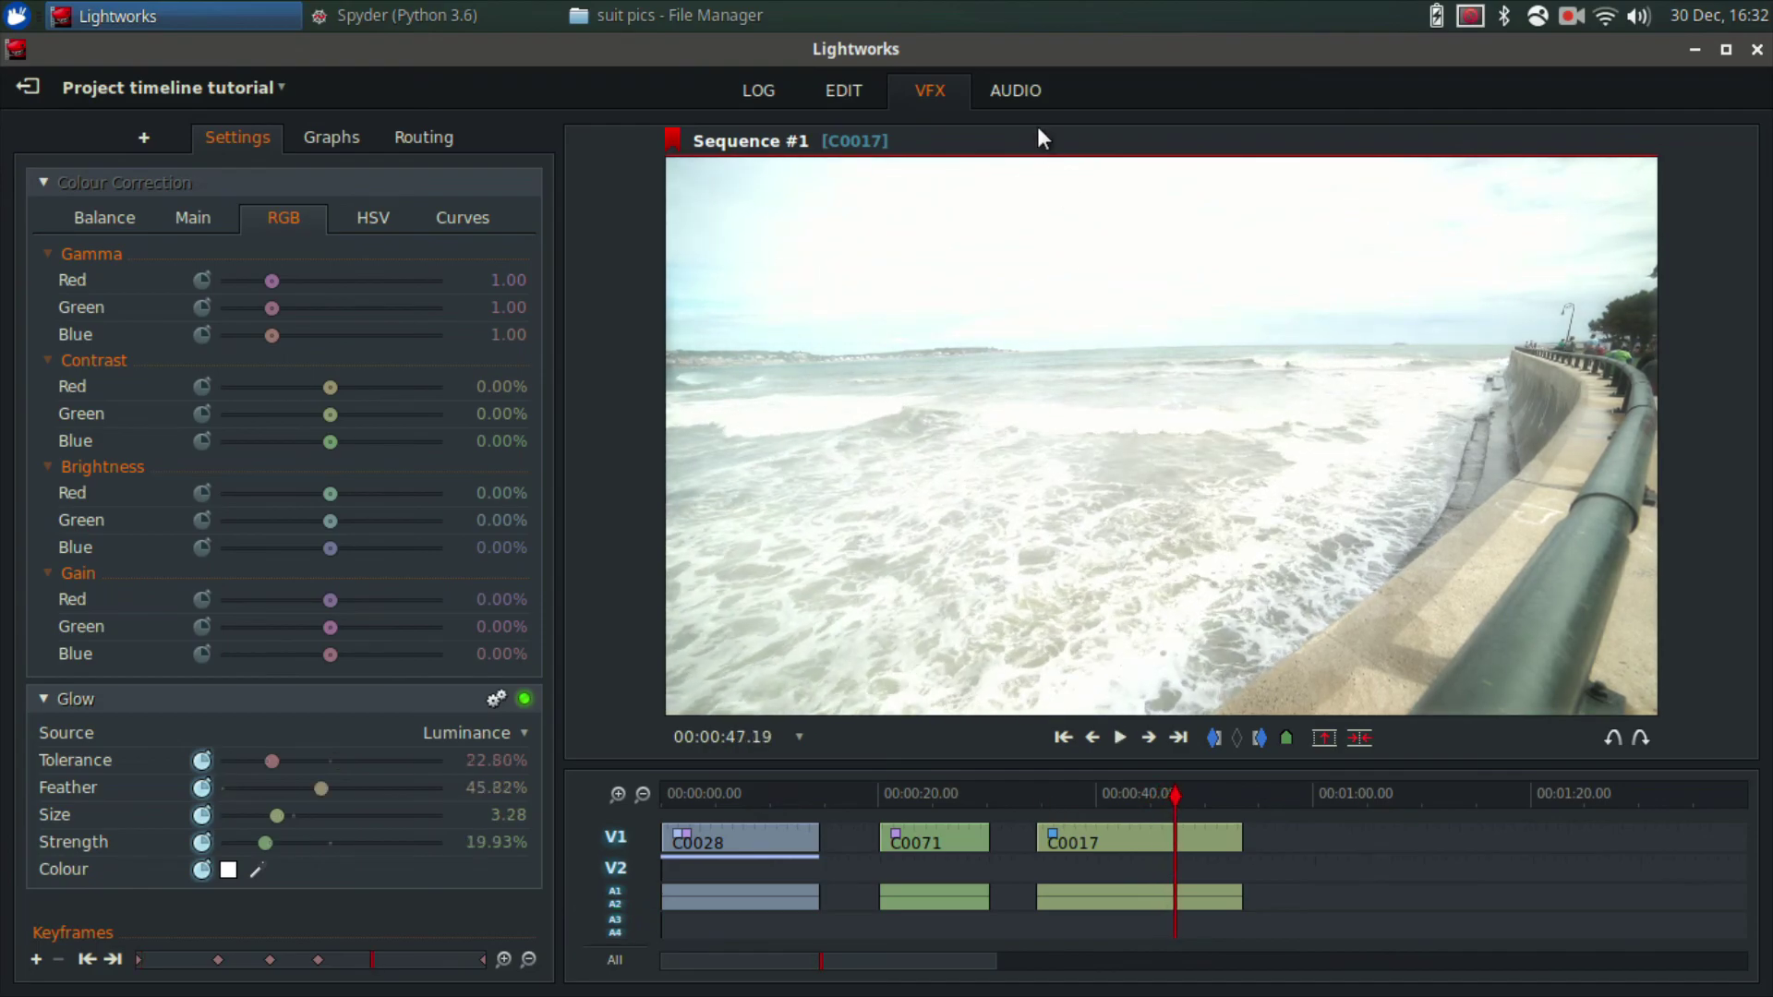
left_click(1011, 97)
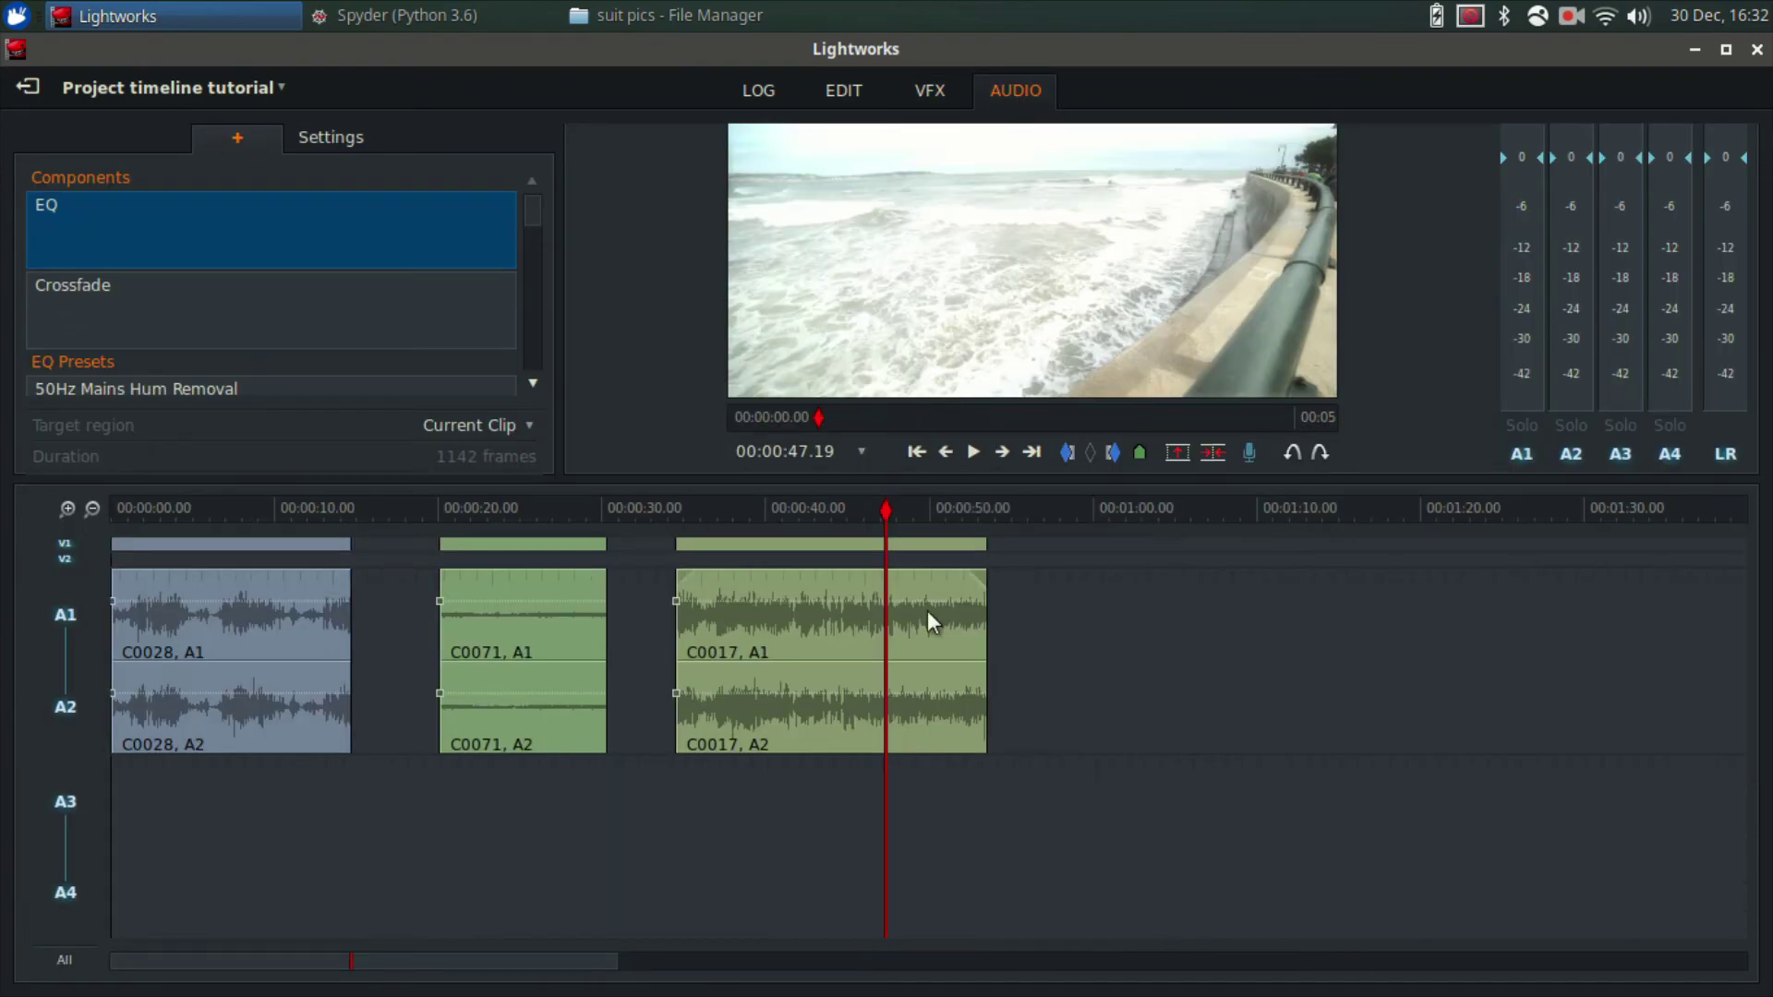
Add four level keyframes along ocean clip C0017's audio gain line.
left_click(781, 504)
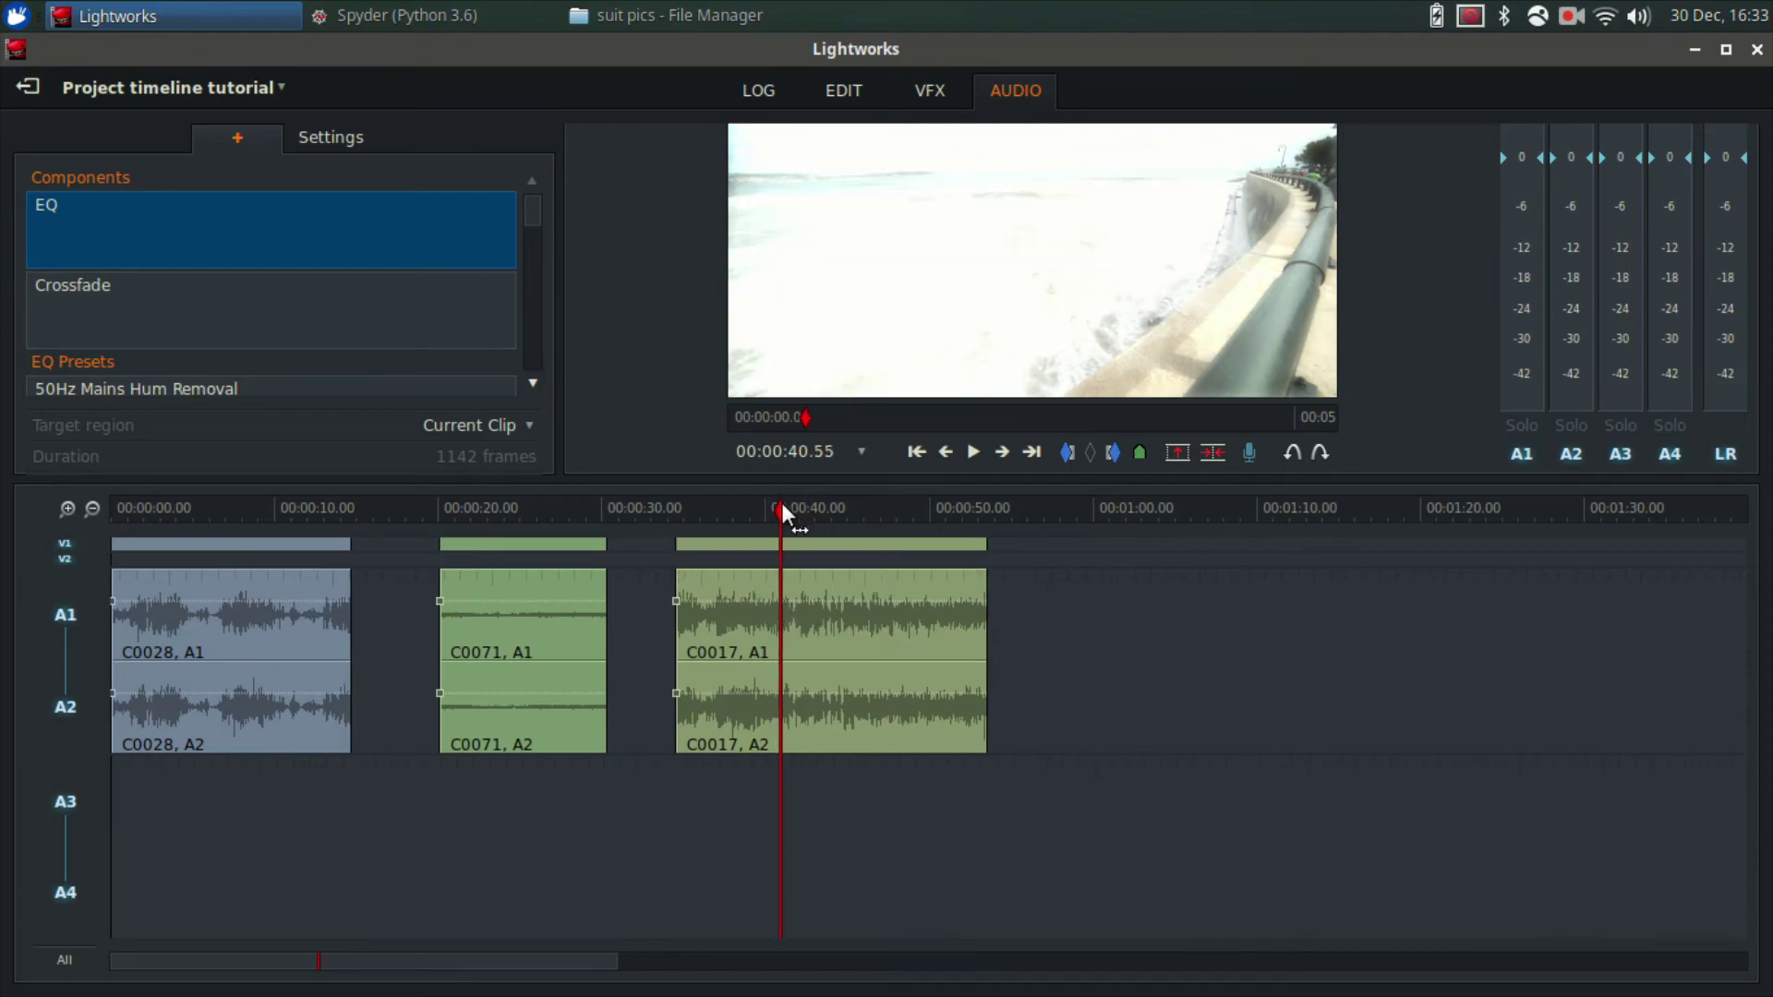
left_click(765, 601)
left_click(809, 601)
left_click(863, 601)
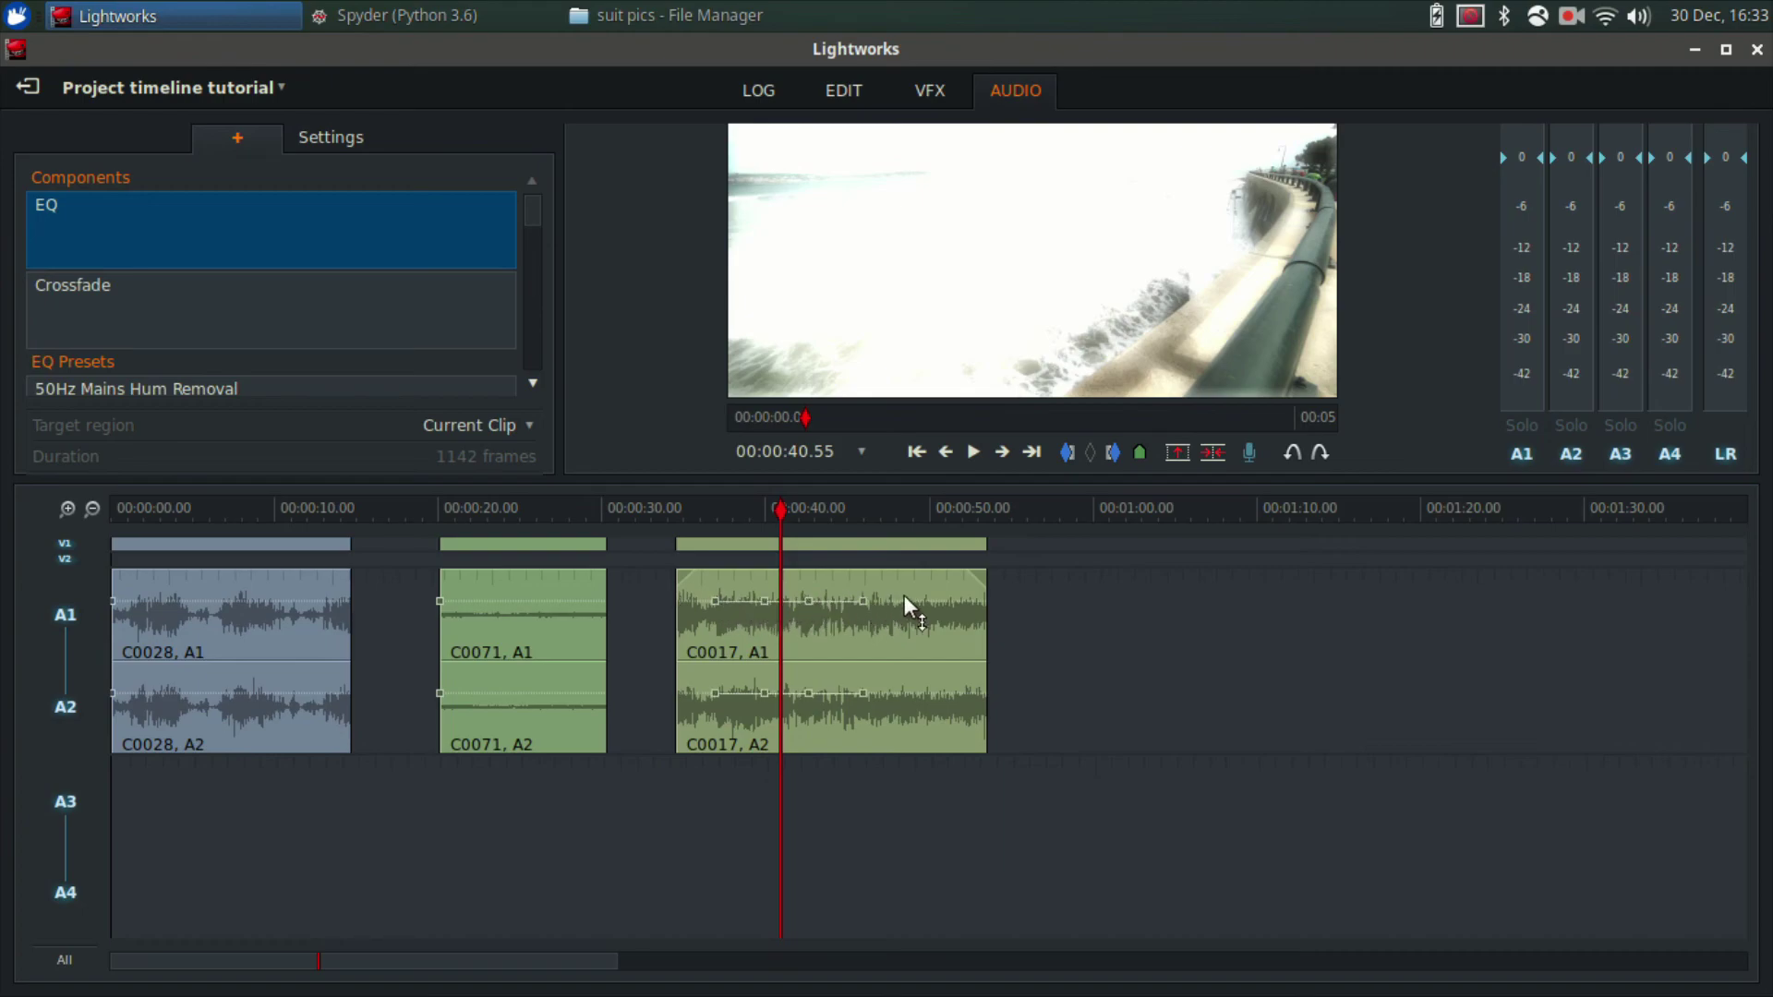
left_click(908, 601)
Drop one level point for a dip and raise another for a peak, then play back.
left_click_drag(866, 602, 854, 644)
left_click_drag(766, 601, 705, 656)
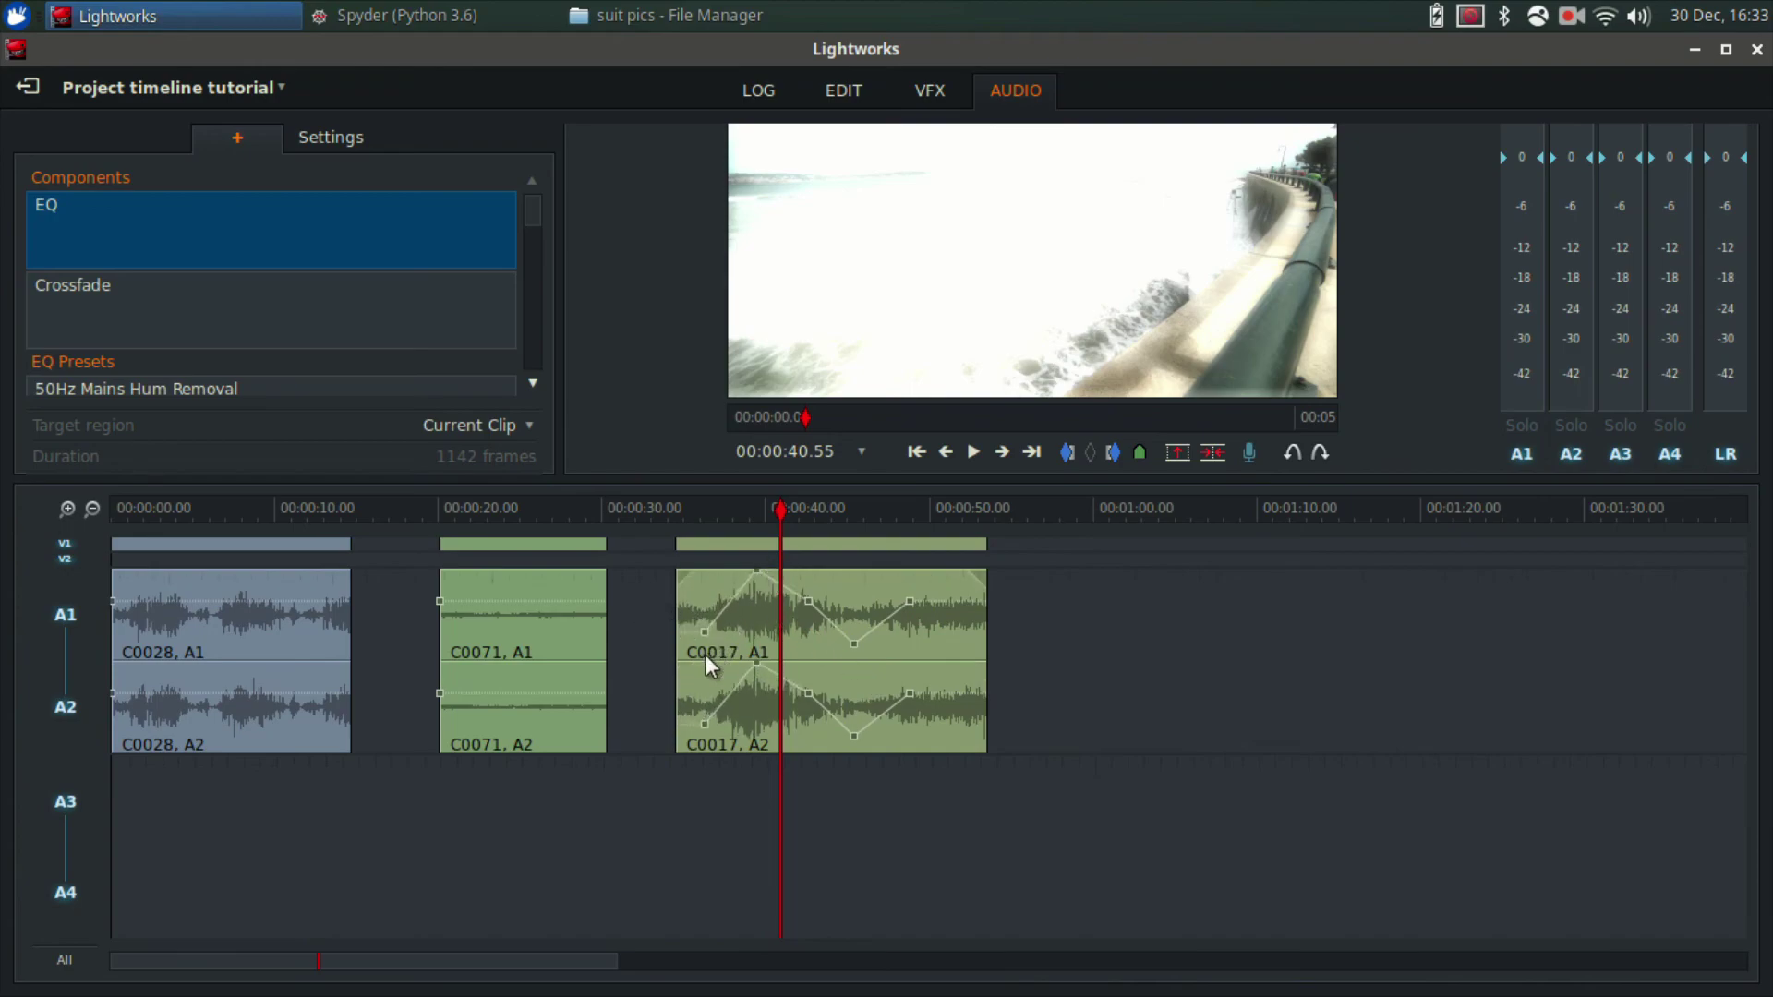
left_click(689, 523)
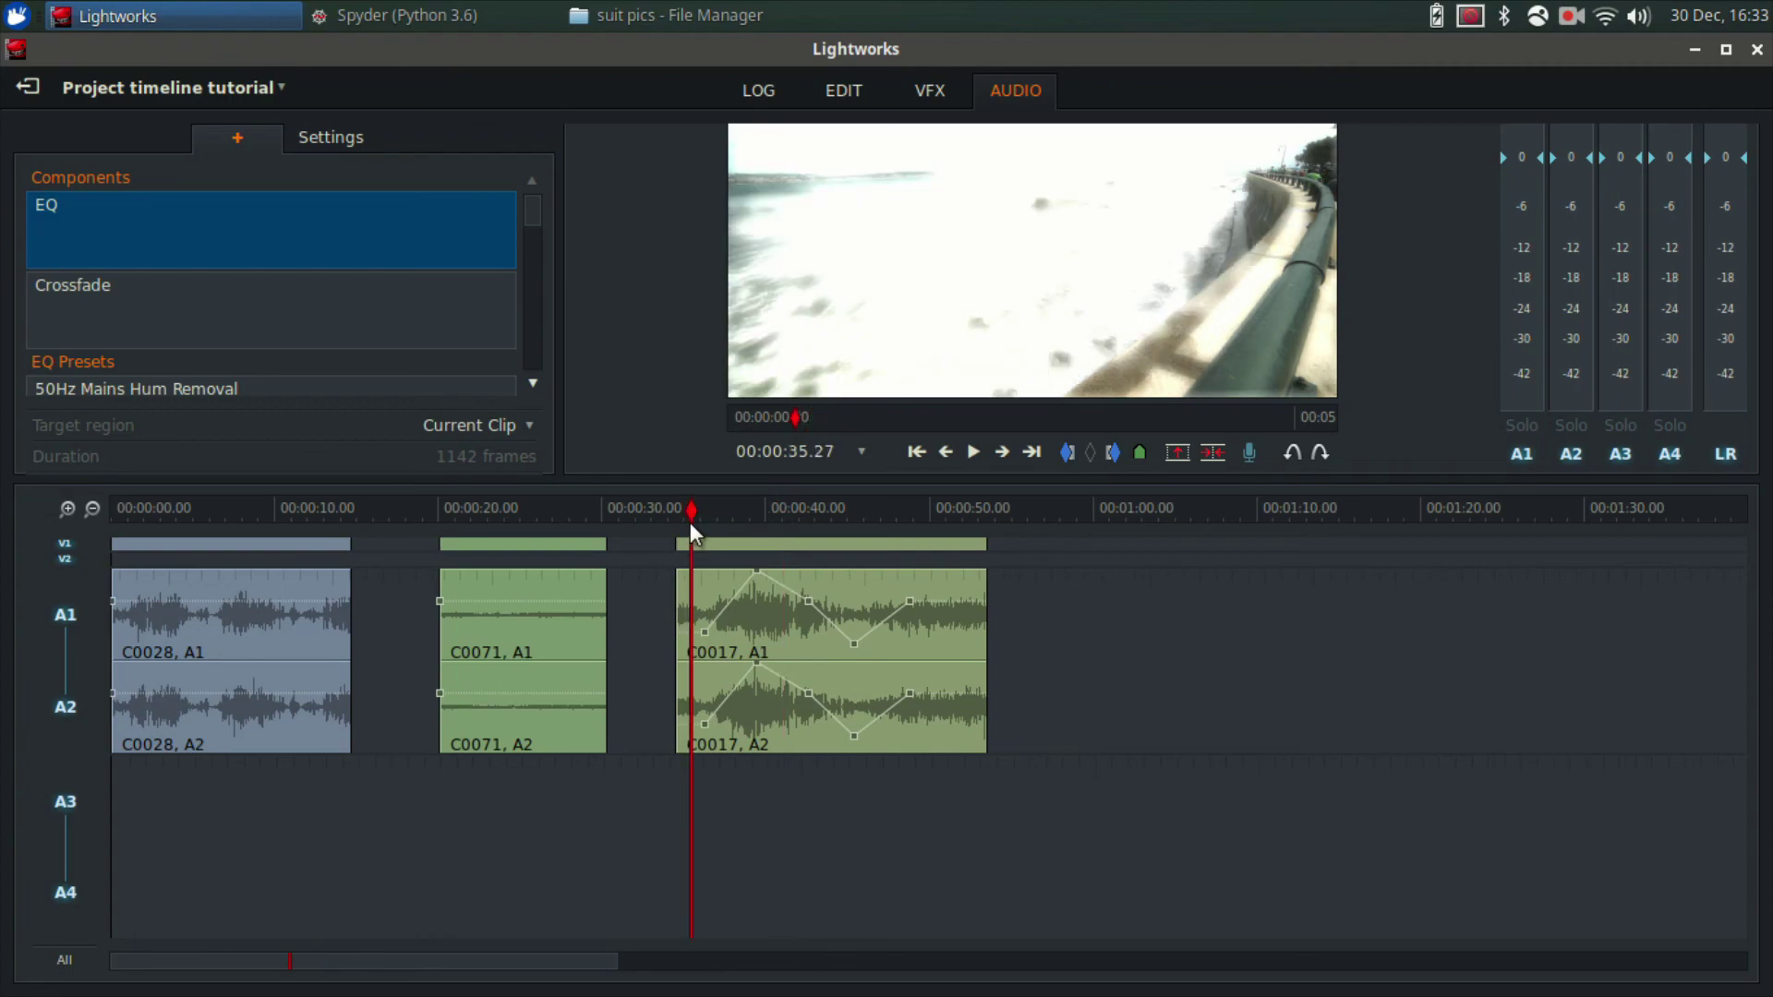
key("space")
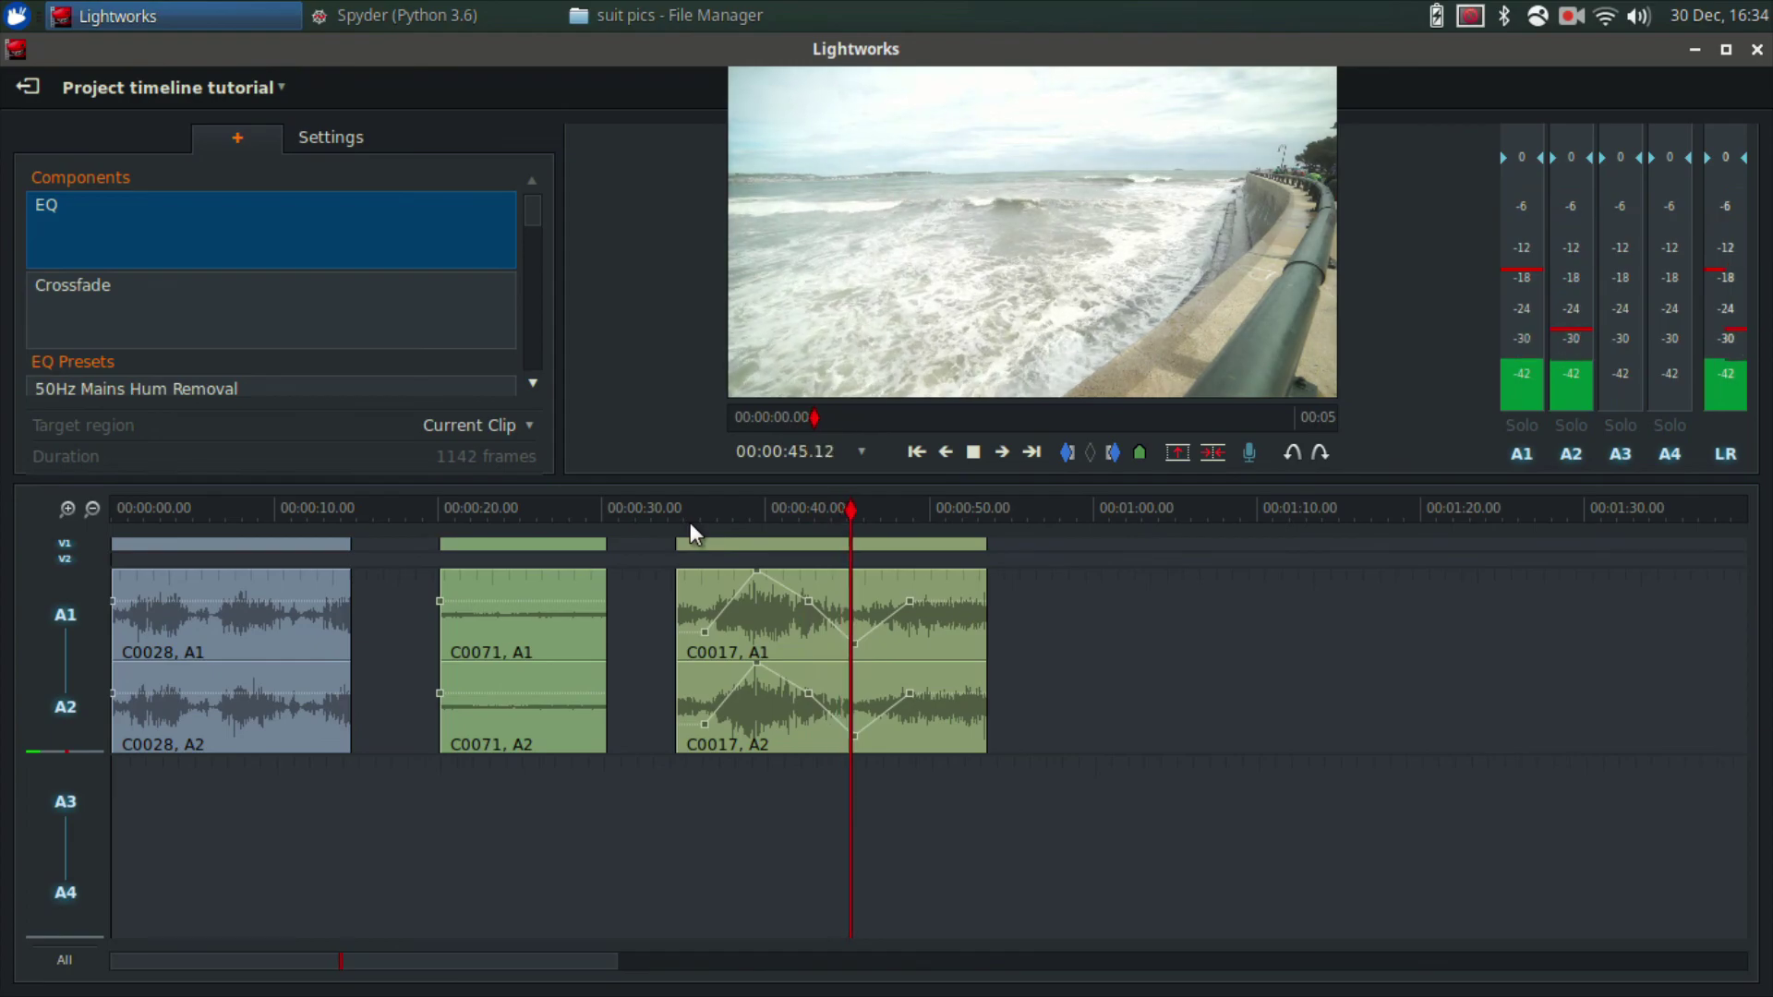
key("space")
On the EDIT page, scrub through worm clip C0071 around 25 seconds to check its colour shift.
mouse_move(856, 175)
left_click(848, 99)
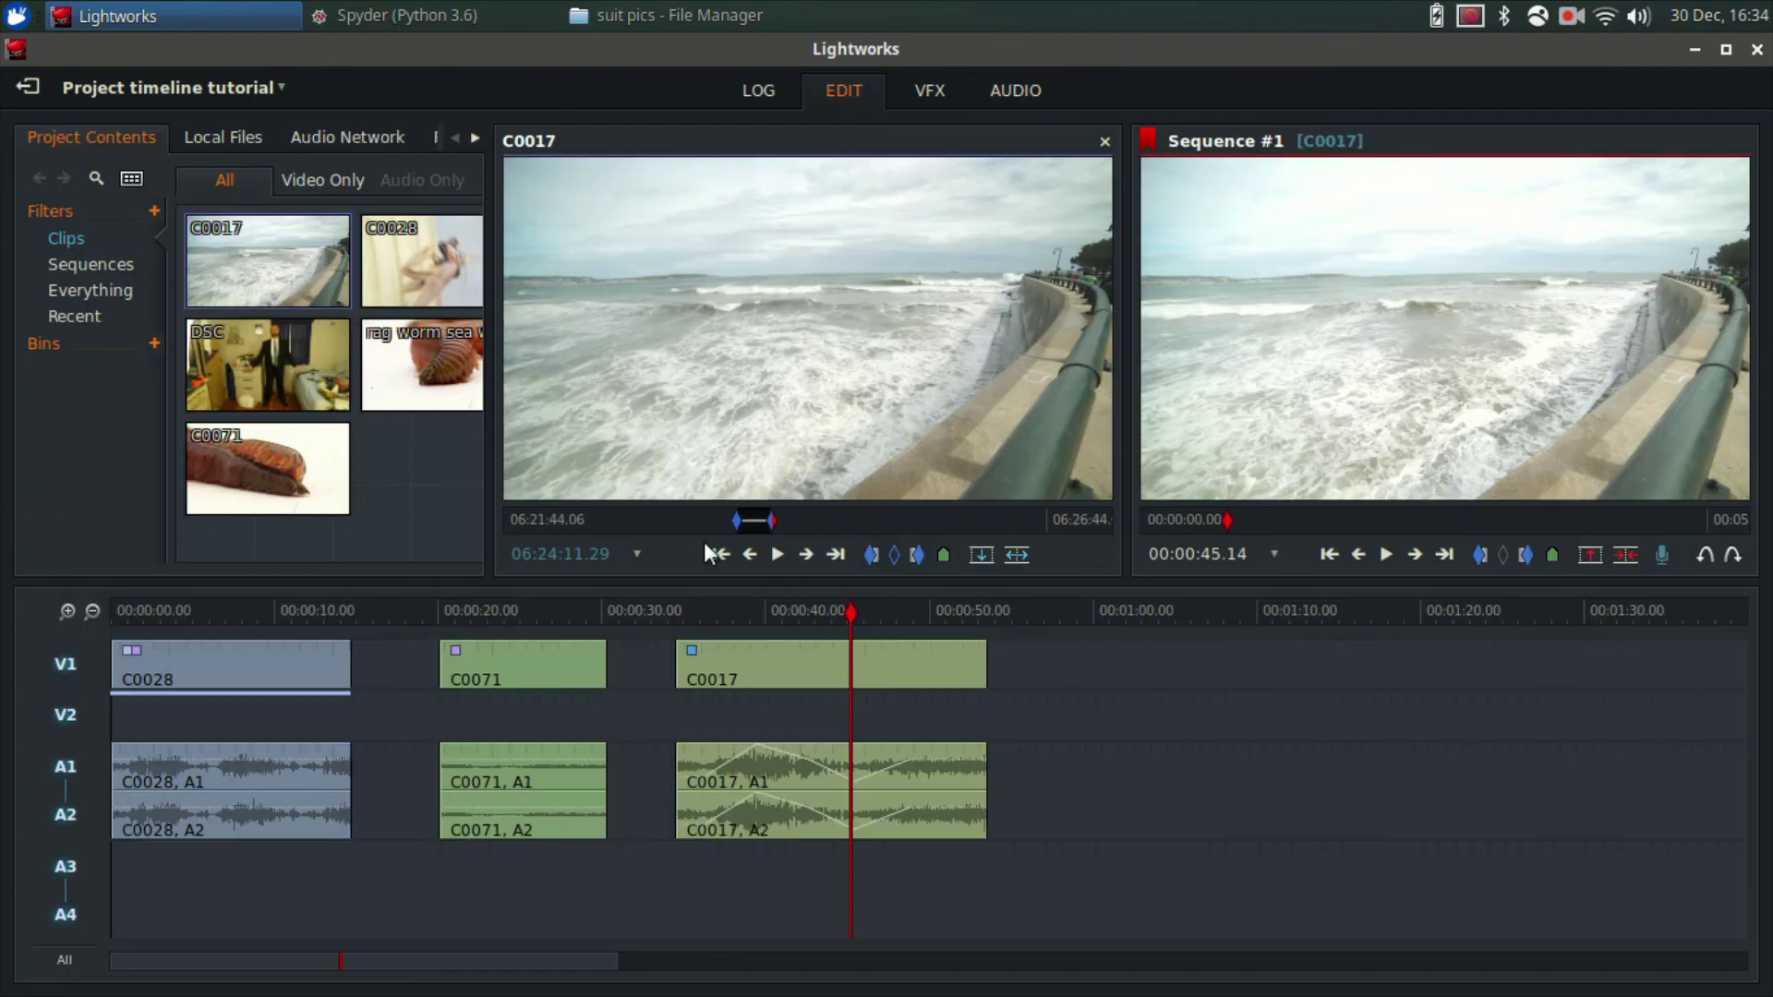
left_click(525, 596)
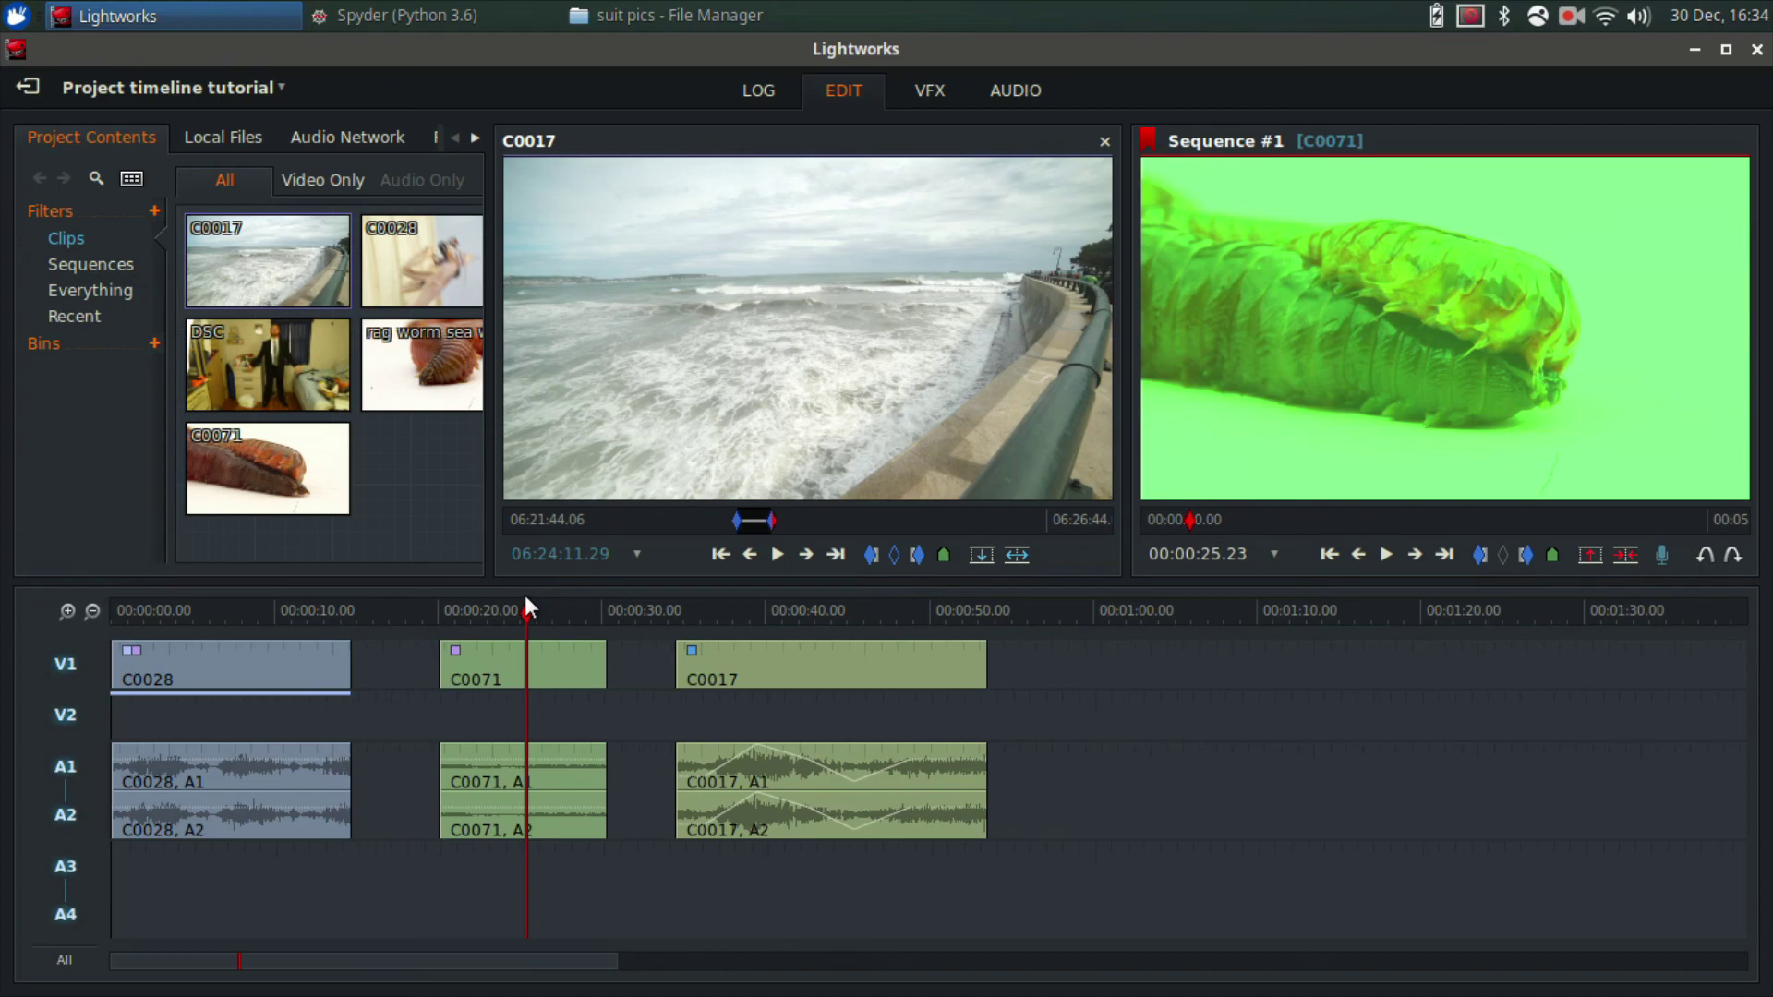
left_click(467, 608)
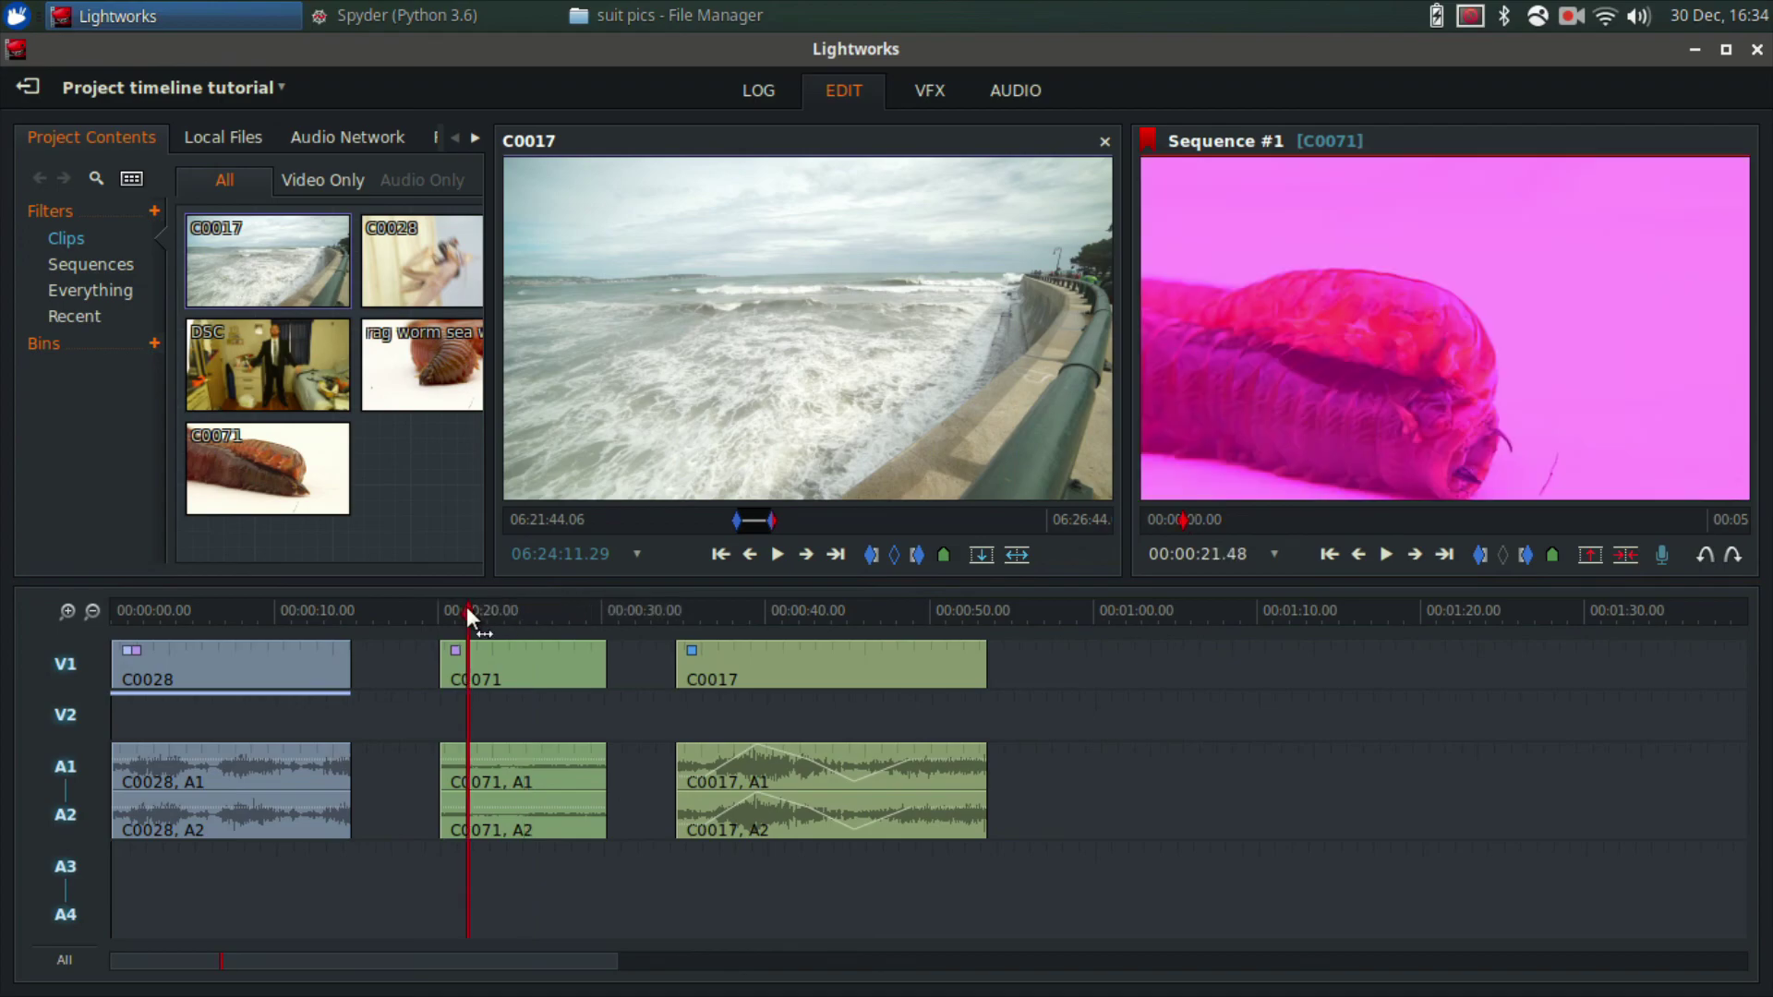